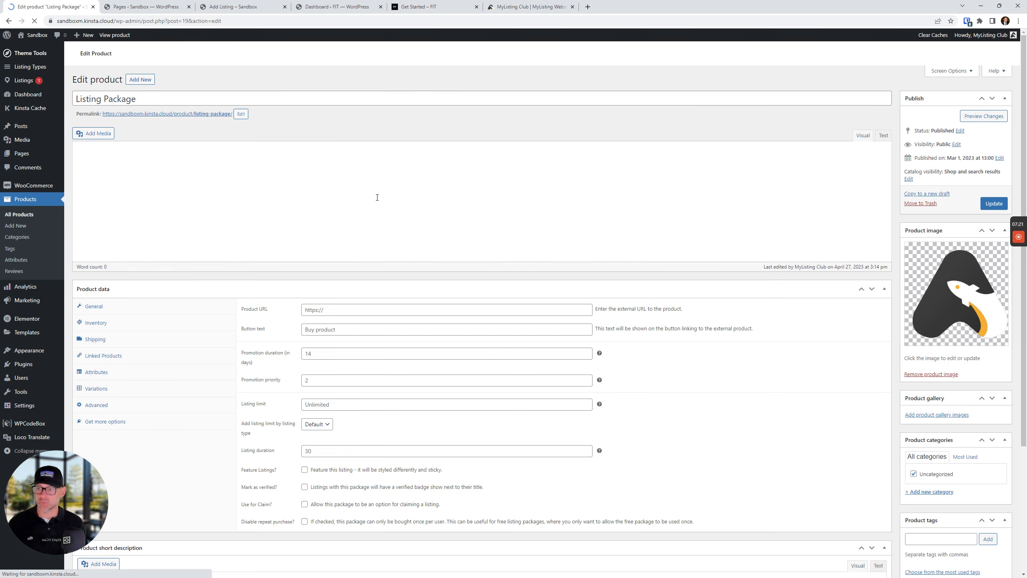
Change the Listing Package regular price to 5 and save the product
left_click_drag(329, 364, 290, 363)
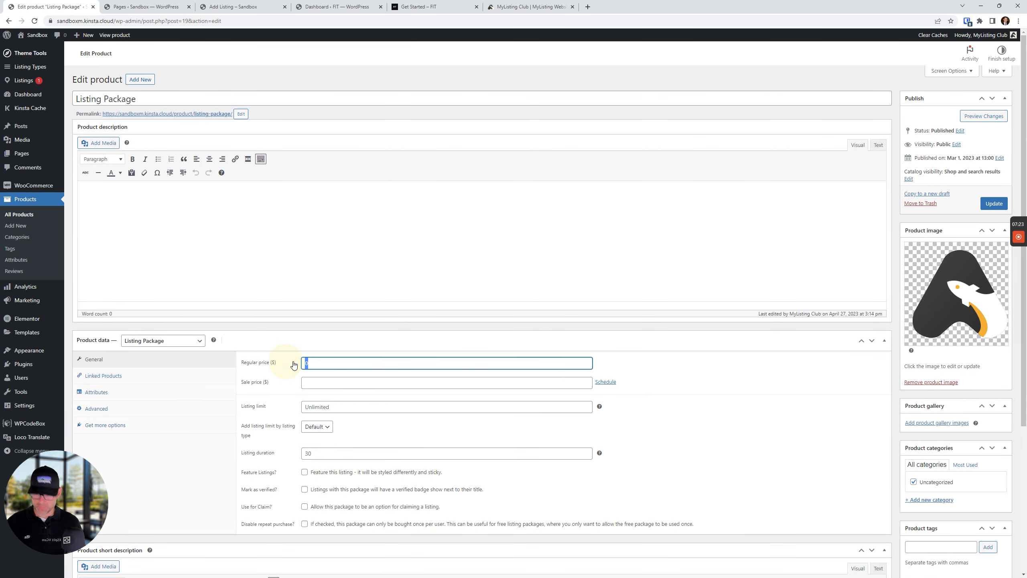
type("5")
left_click(987, 206)
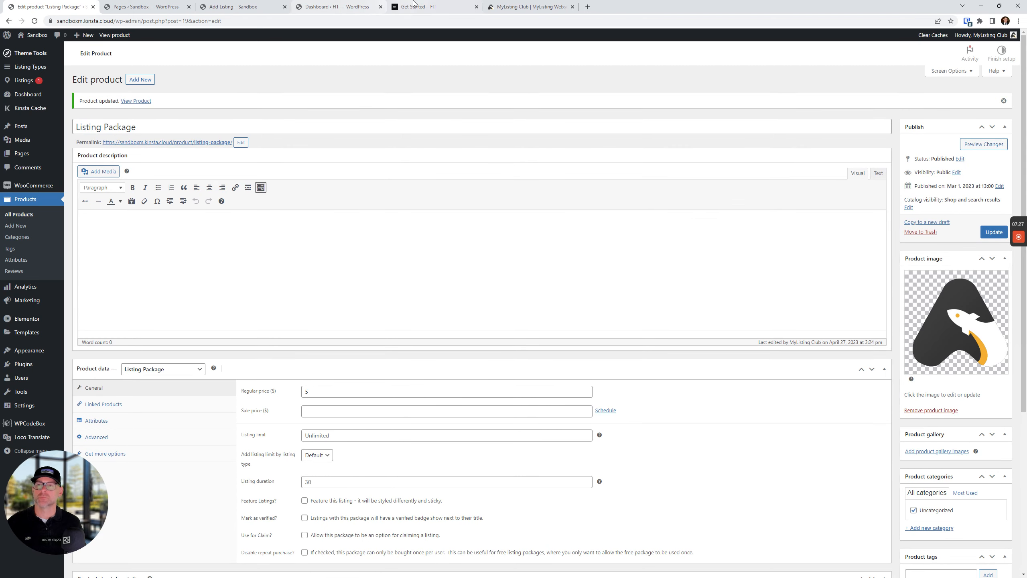
Reload the add-listing page to confirm the package now shows at $5.00
left_click(231, 8)
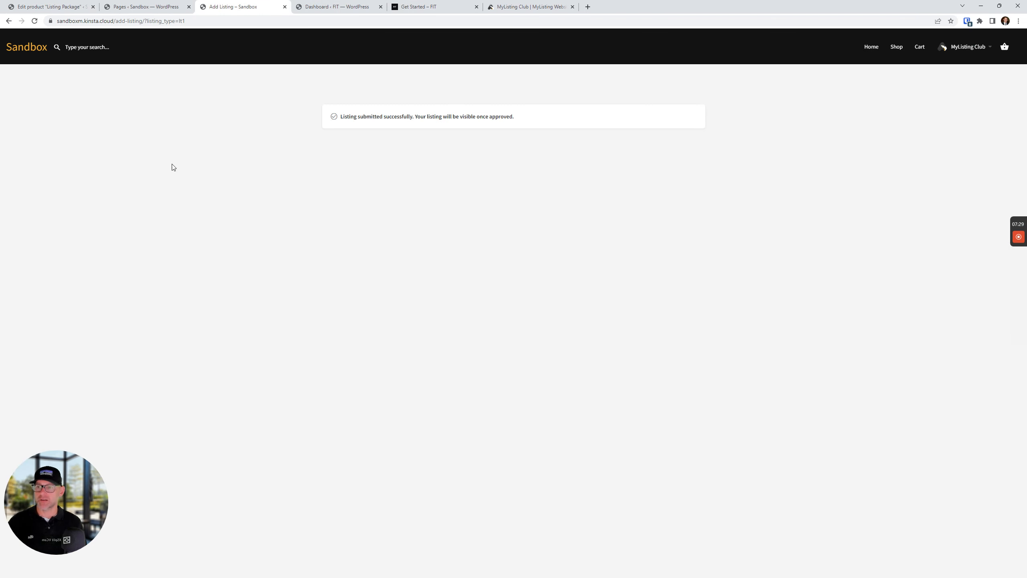
left_click(35, 20)
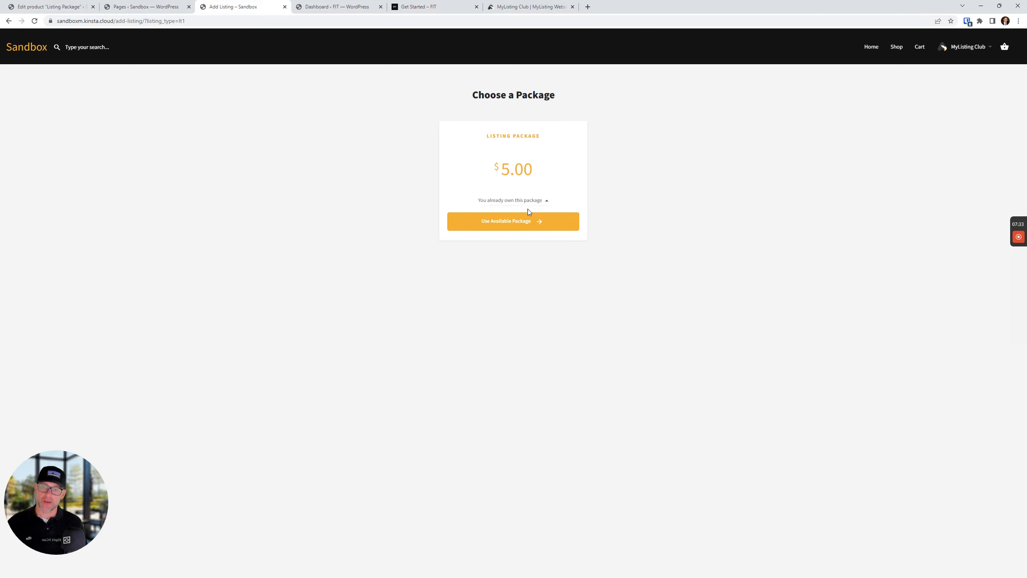
left_click_drag(546, 219, 310, 239)
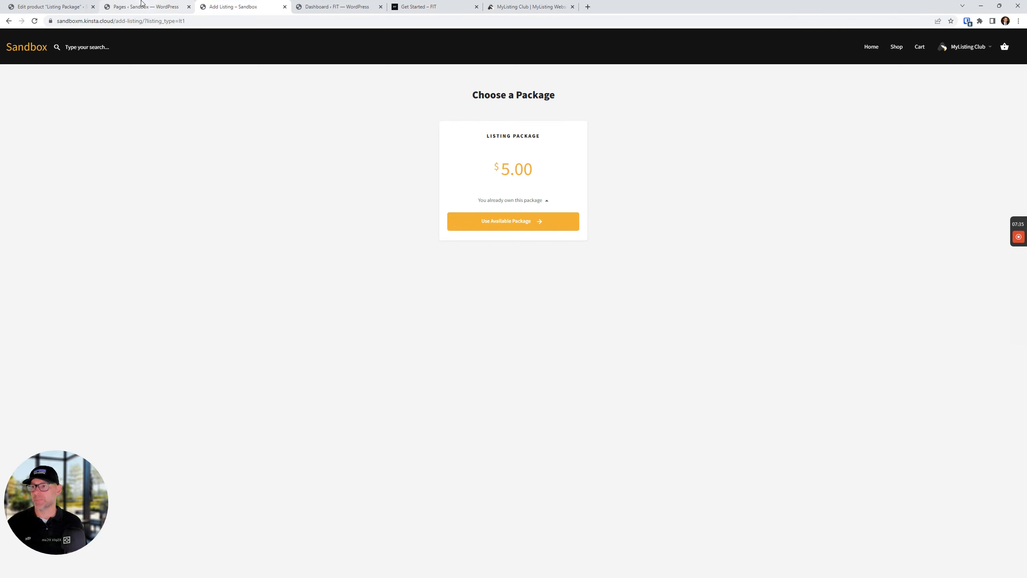
left_click(141, 5)
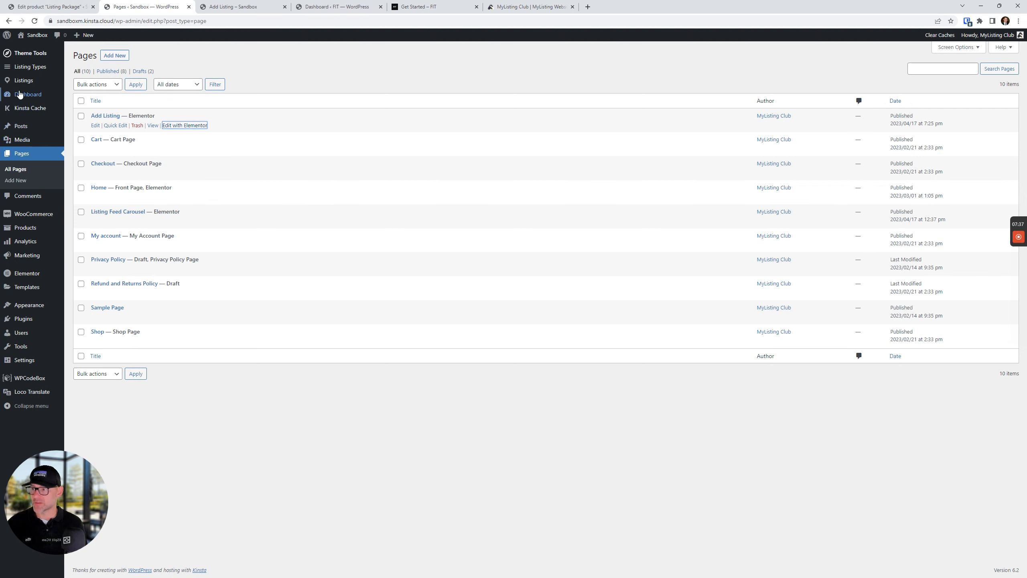
Trash the pending test listing and permanently delete it from the trash
left_click(23, 80)
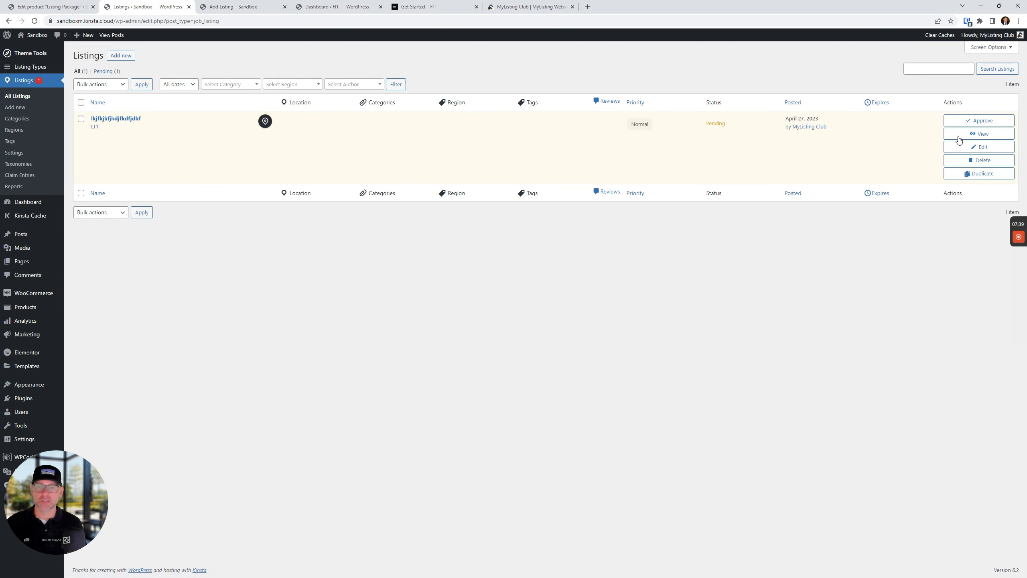
left_click(970, 161)
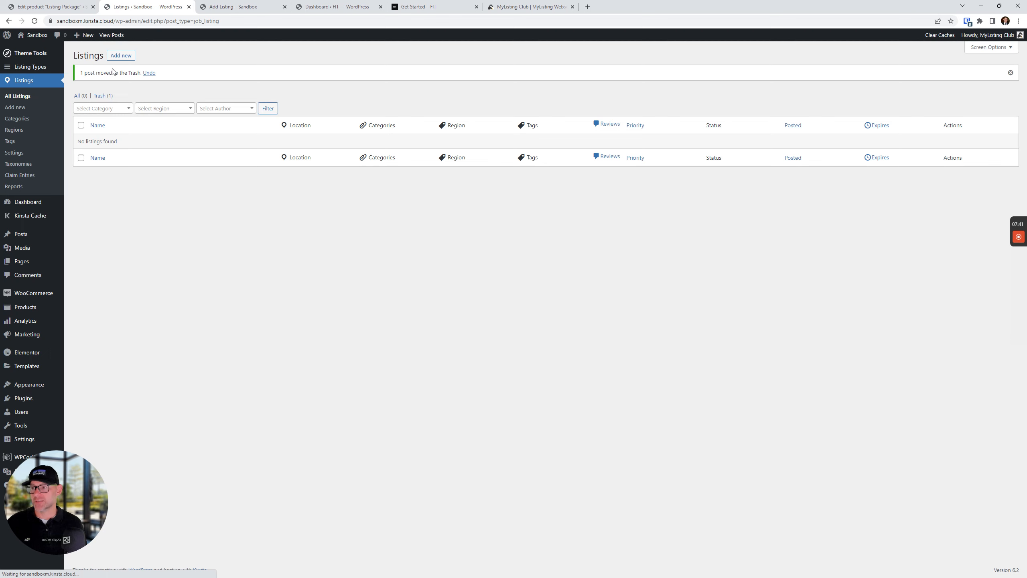
left_click(99, 95)
left_click(421, 89)
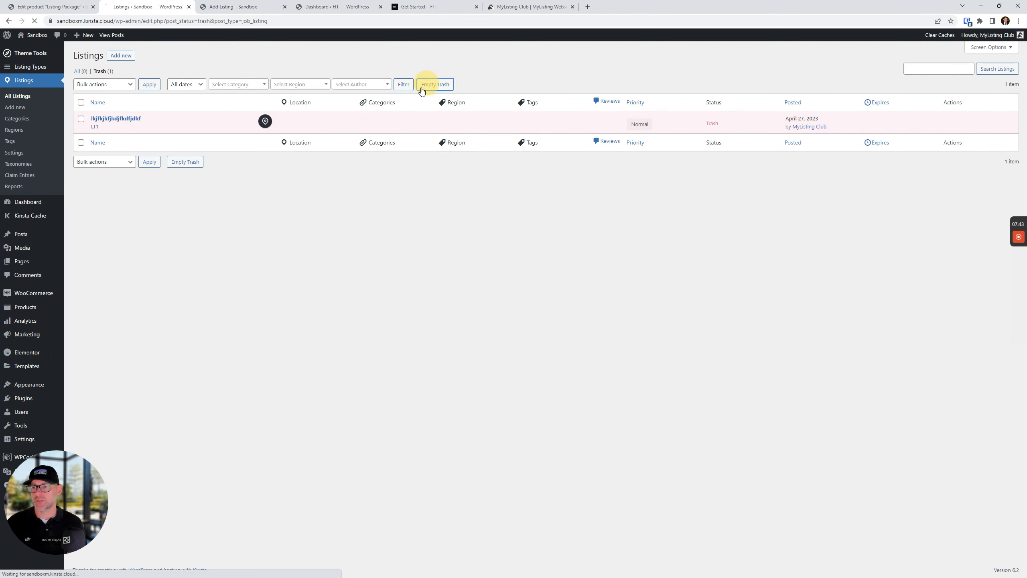
Trash paid listing package #150 and permanently delete it from the trash
mouse_move(22, 419)
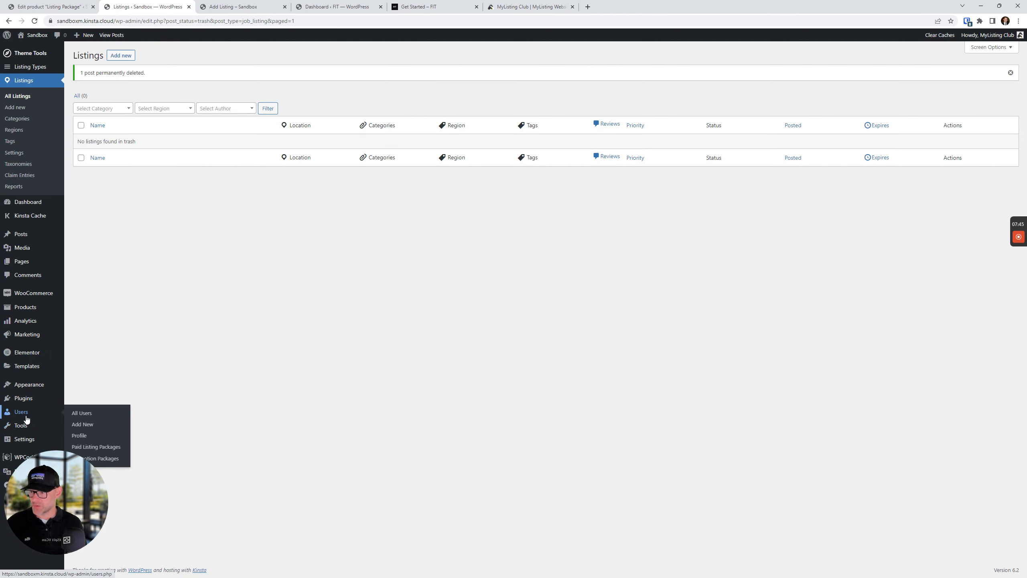
left_click(96, 446)
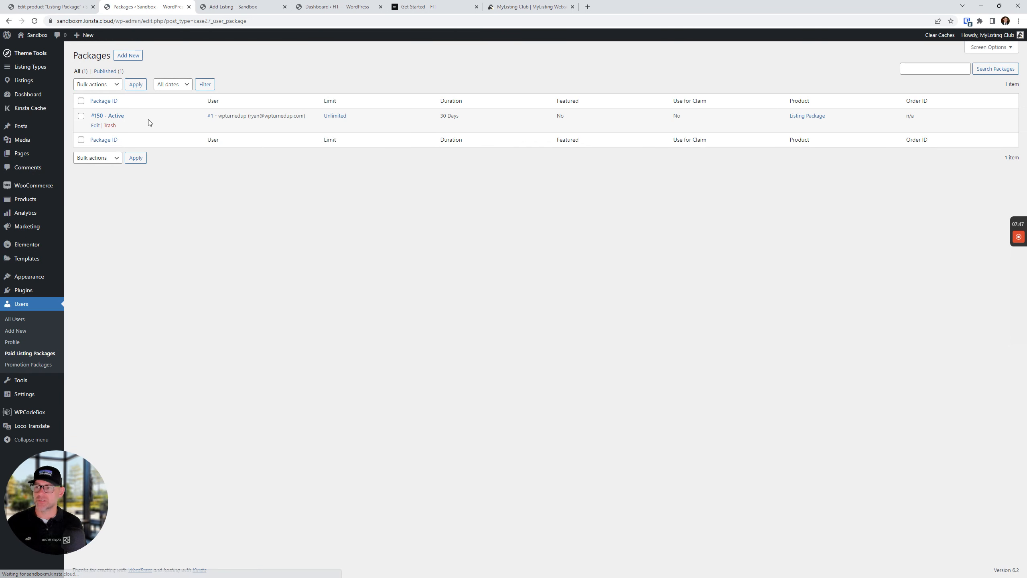
left_click(110, 126)
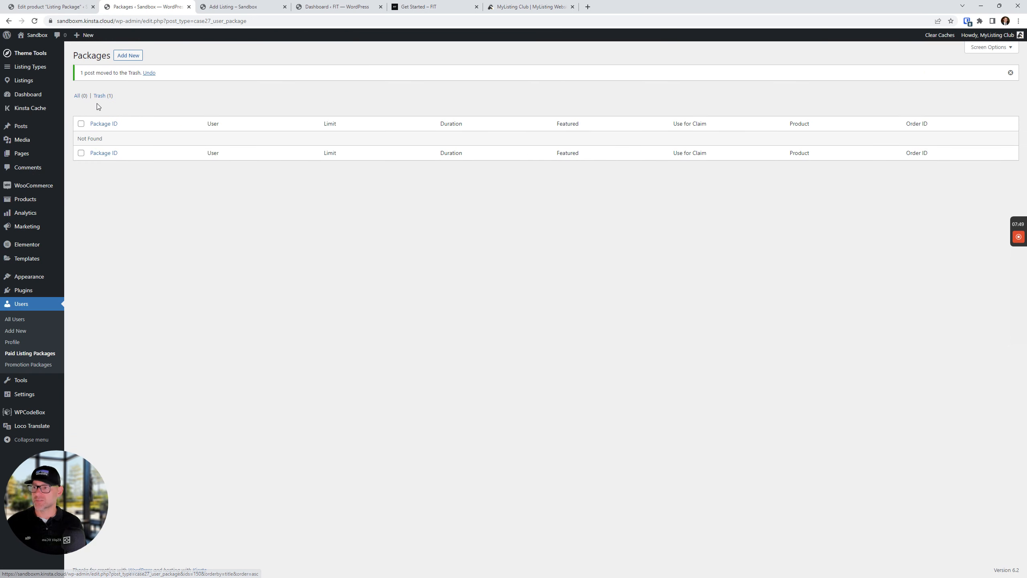
left_click(101, 96)
left_click(251, 84)
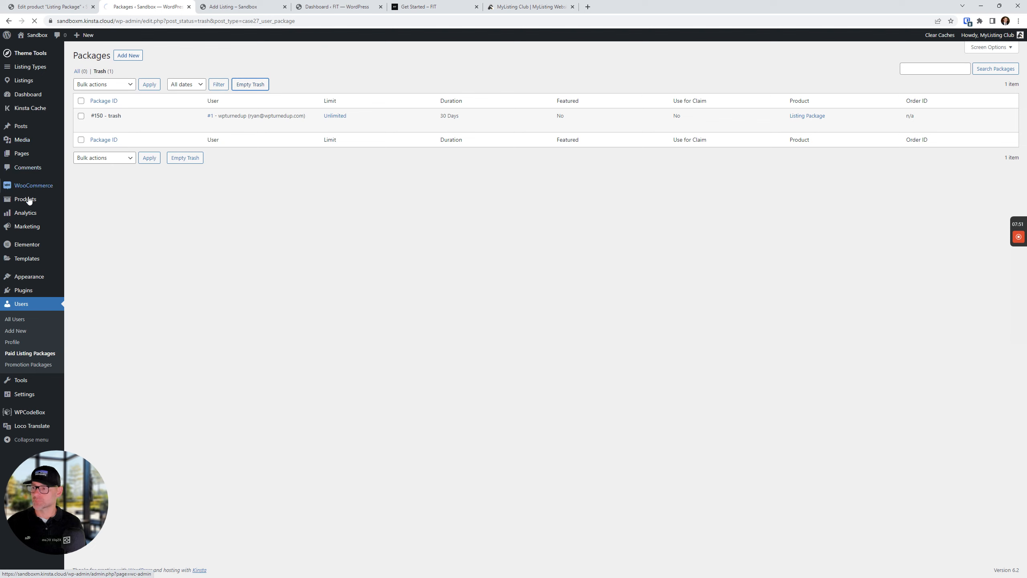
Confirm the WooCommerce orders list is empty, then return to the add-listing page
mouse_move(30, 189)
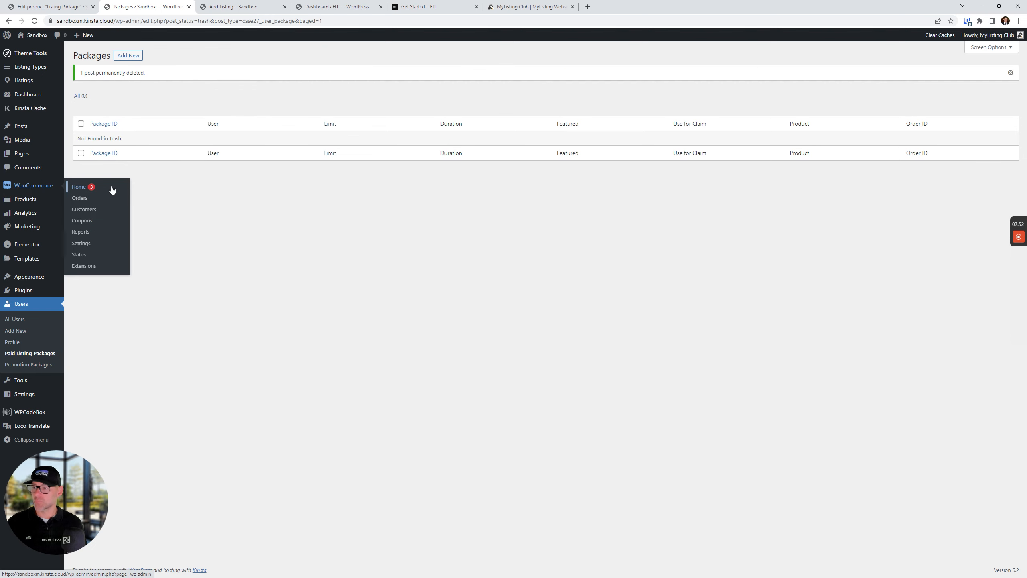
left_click(80, 198)
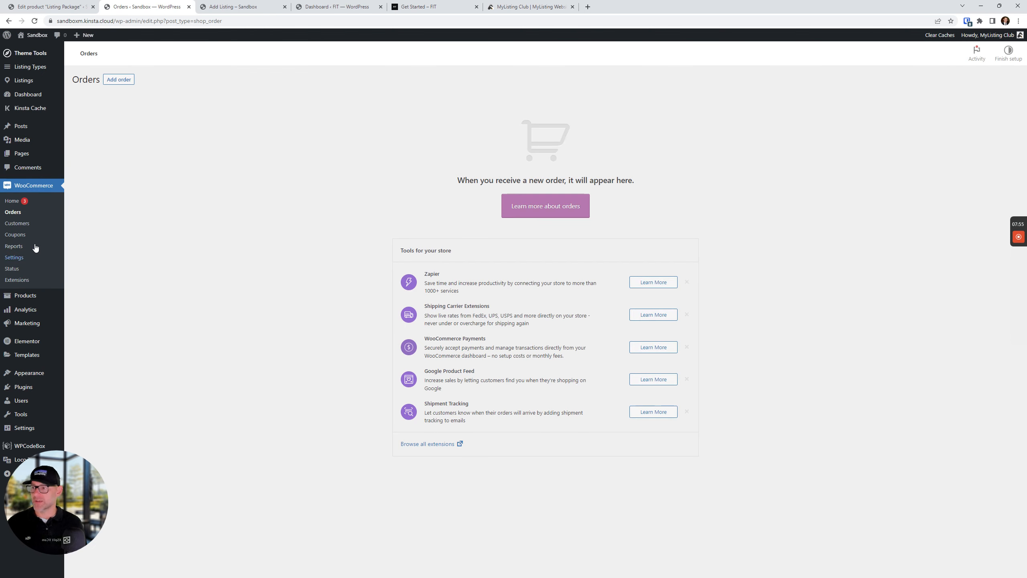
left_click(233, 7)
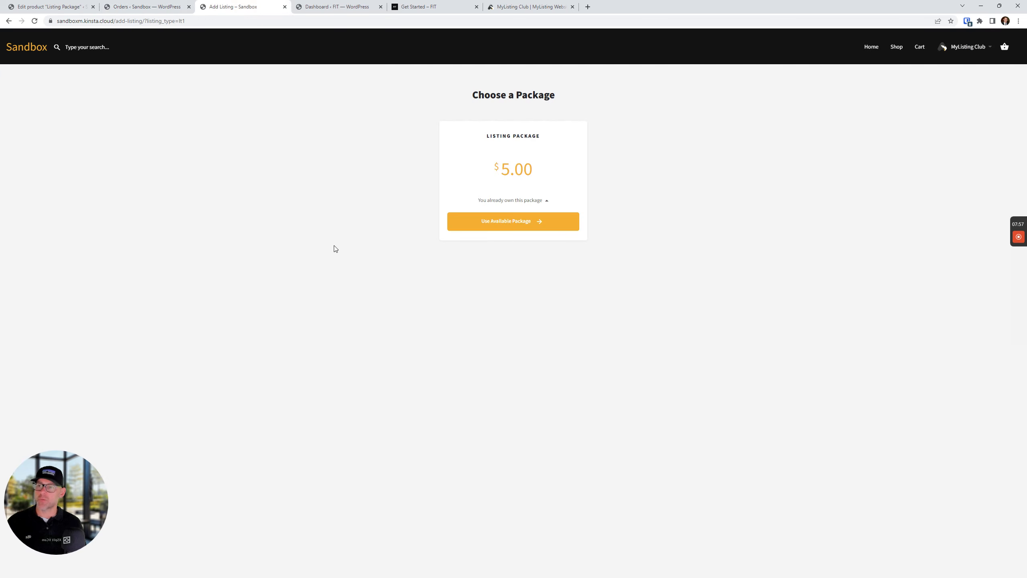
Buy the Listing Package and submit a test listing titled 'dfdfdfd'
left_click(35, 21)
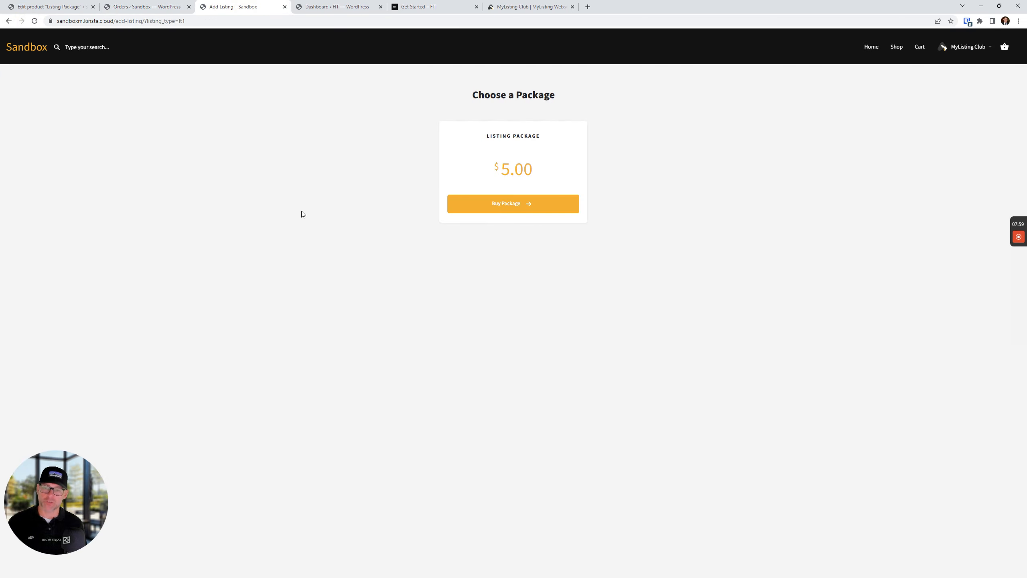
left_click(508, 199)
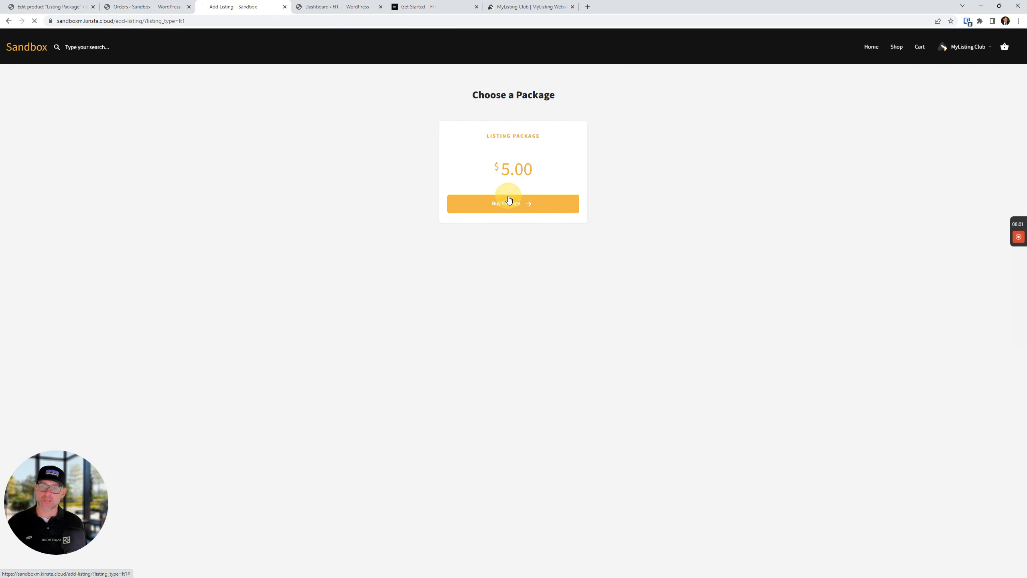
left_click(434, 174)
type("dfdfdfdfd")
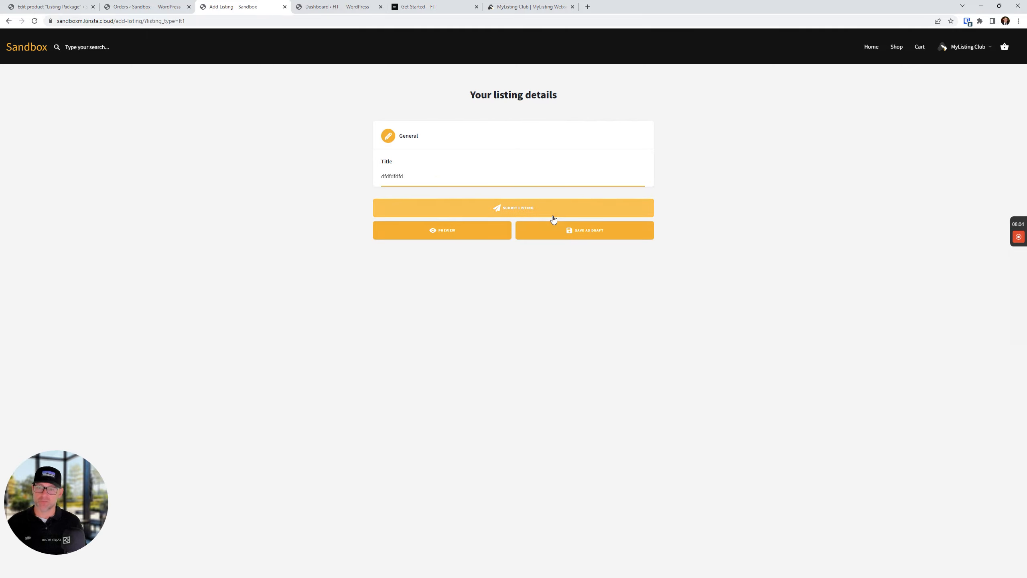
left_click(553, 213)
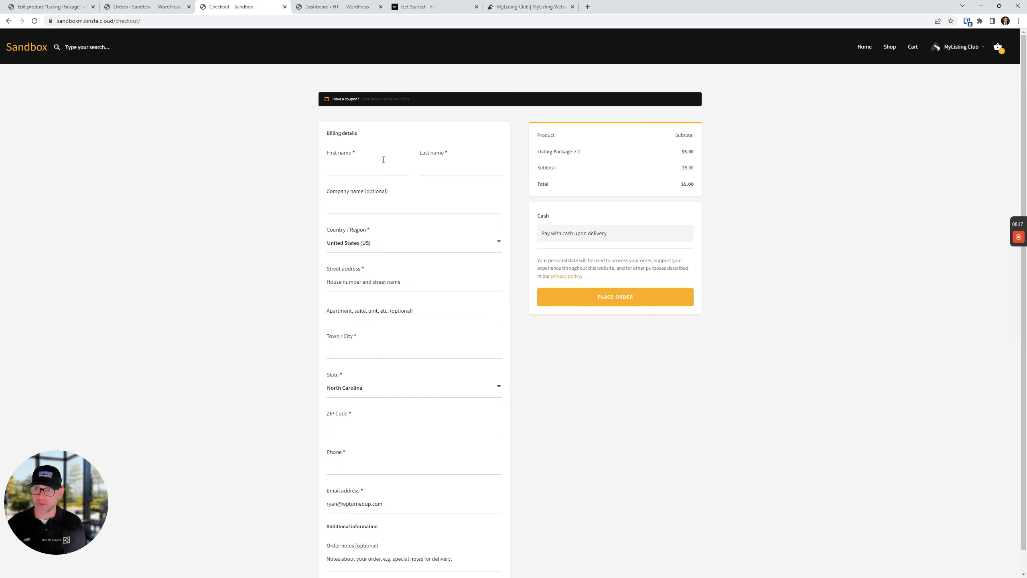
scroll(392, 252, "down", 1)
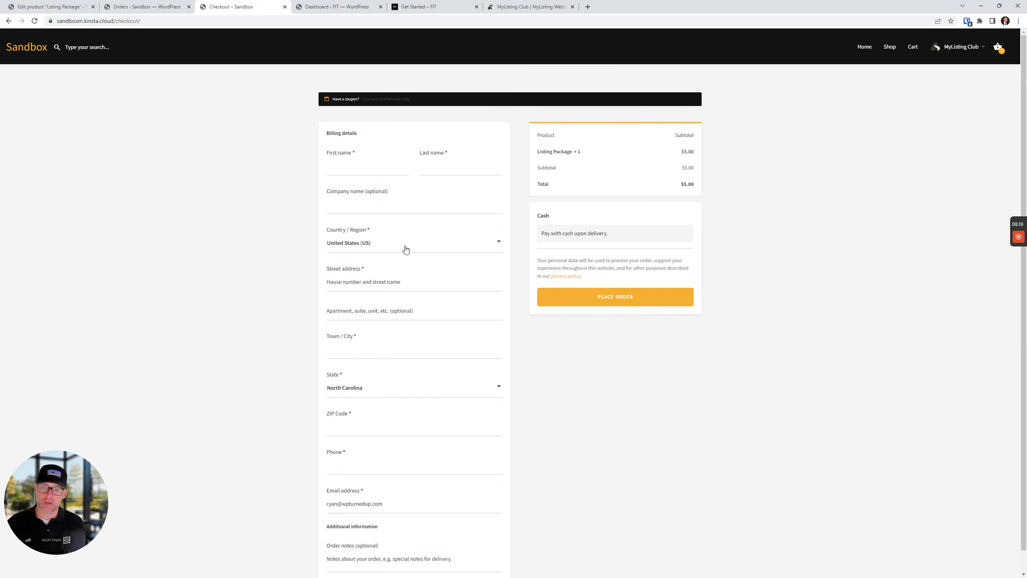
scroll(419, 239, "up", 1)
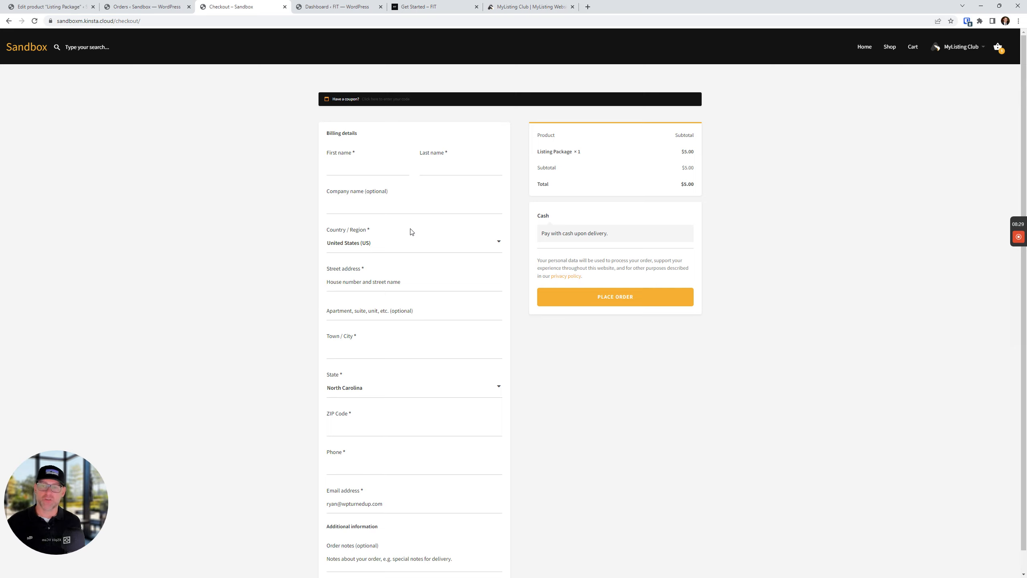
scroll(566, 251, "down", 1)
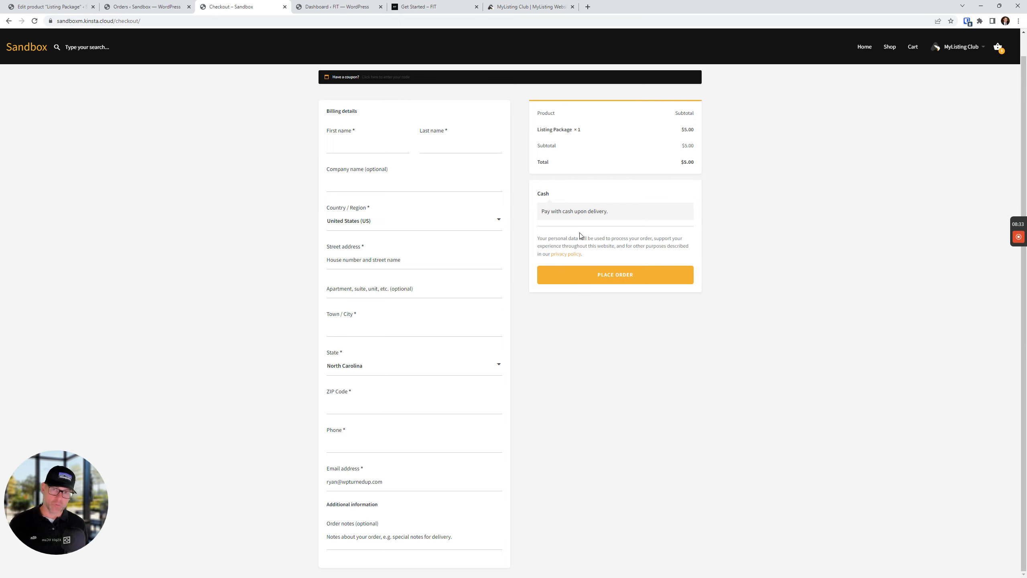
scroll(528, 337, "up", 1)
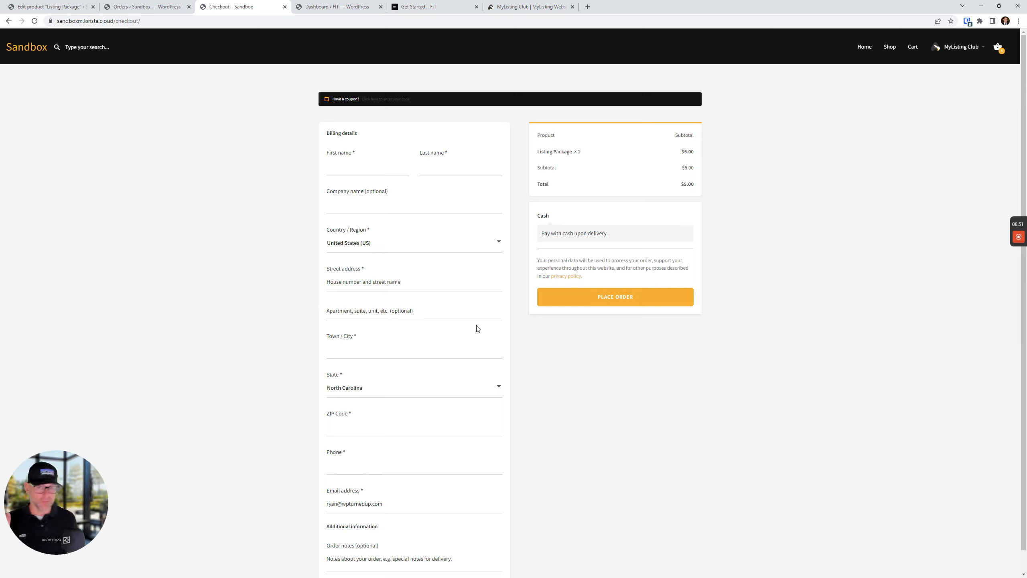
mouse_move(1022, 245)
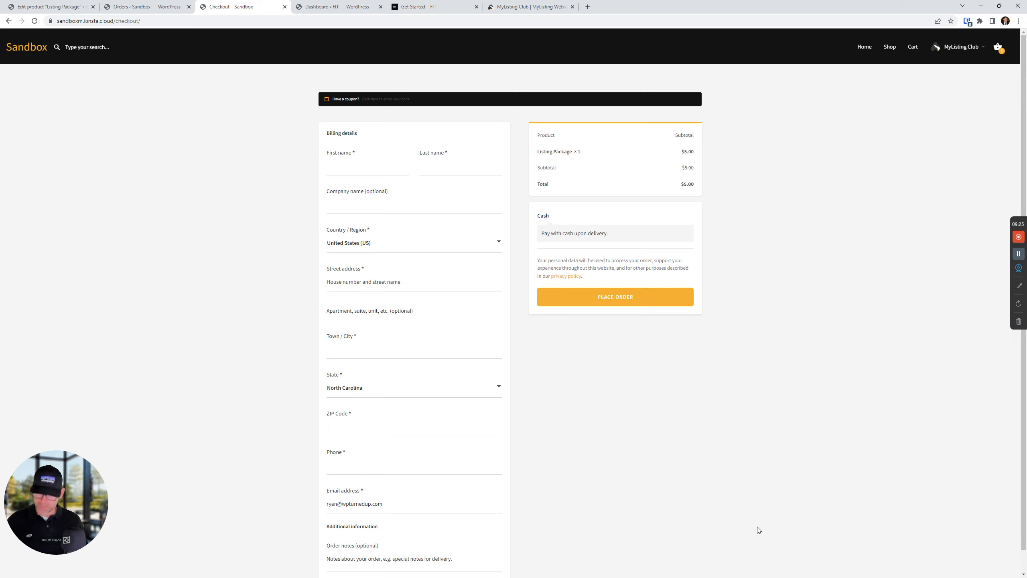
Close the FIT dashboard and Get Started tabs
left_click(736, 437)
left_click(27, 45)
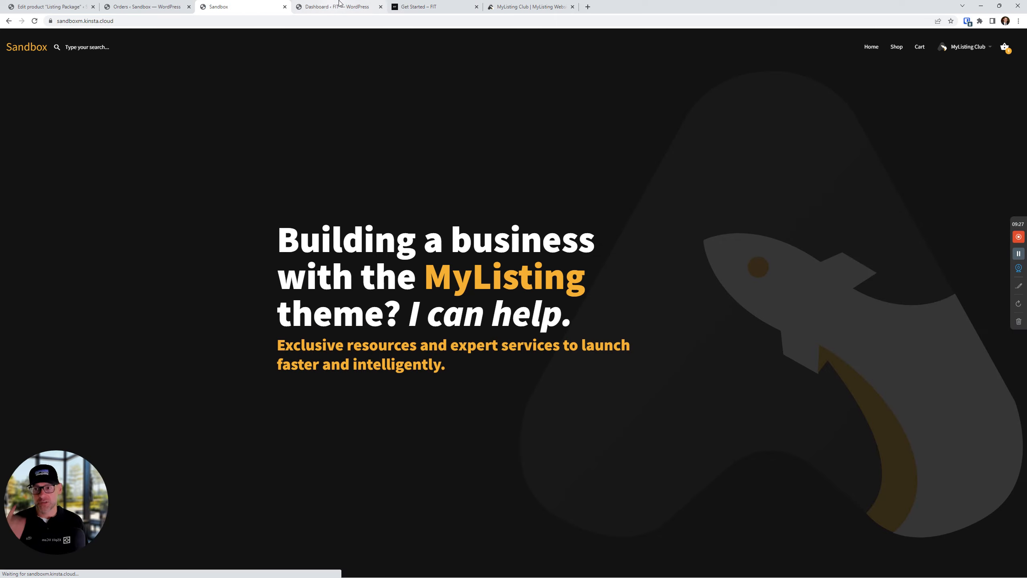
left_click(374, 11)
left_click(381, 7)
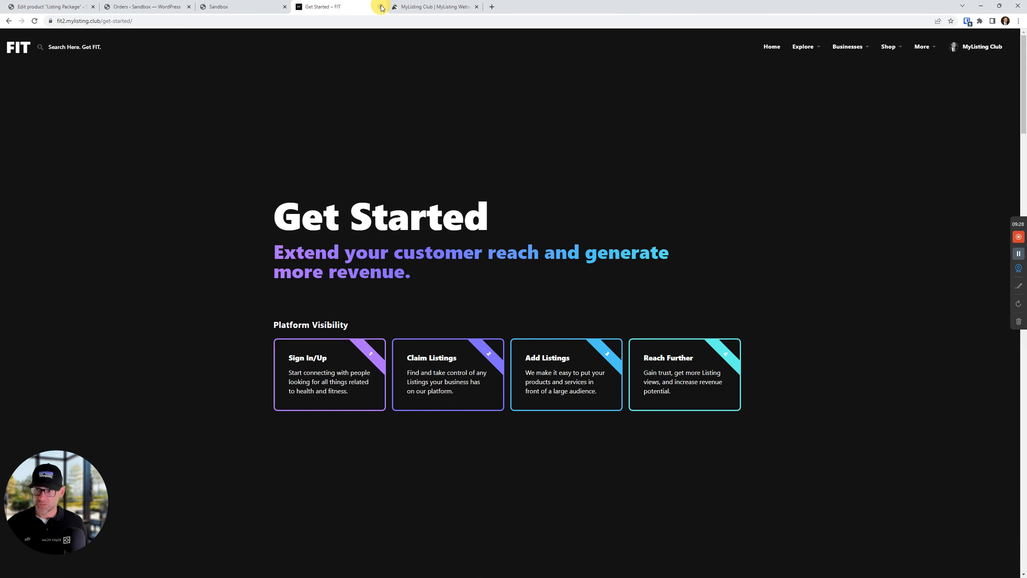
left_click(381, 7)
Go from the Sandbox home page to its Shop page listing three Club Products
left_click(100, 184)
left_click(210, 7)
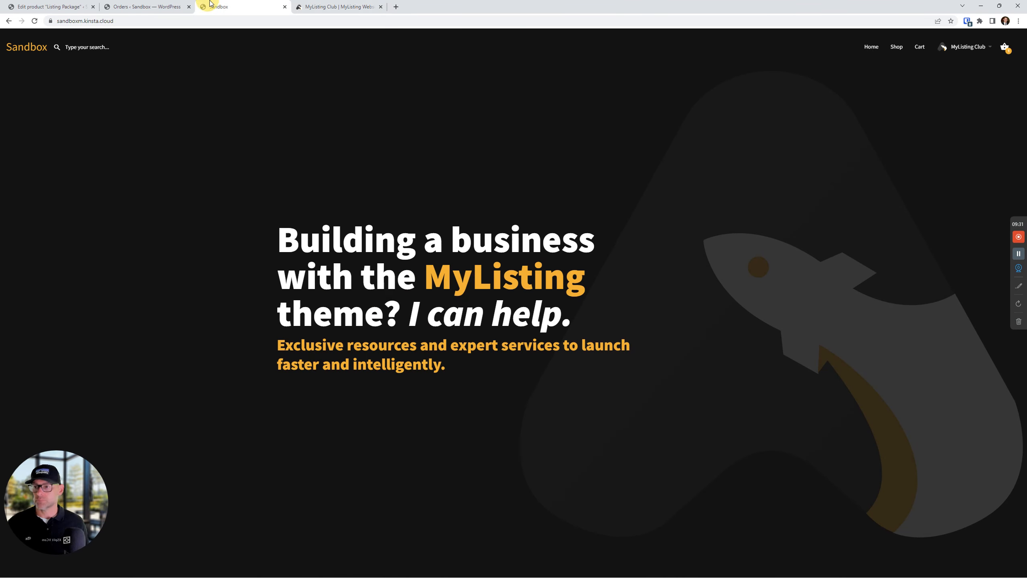
left_click(324, 4)
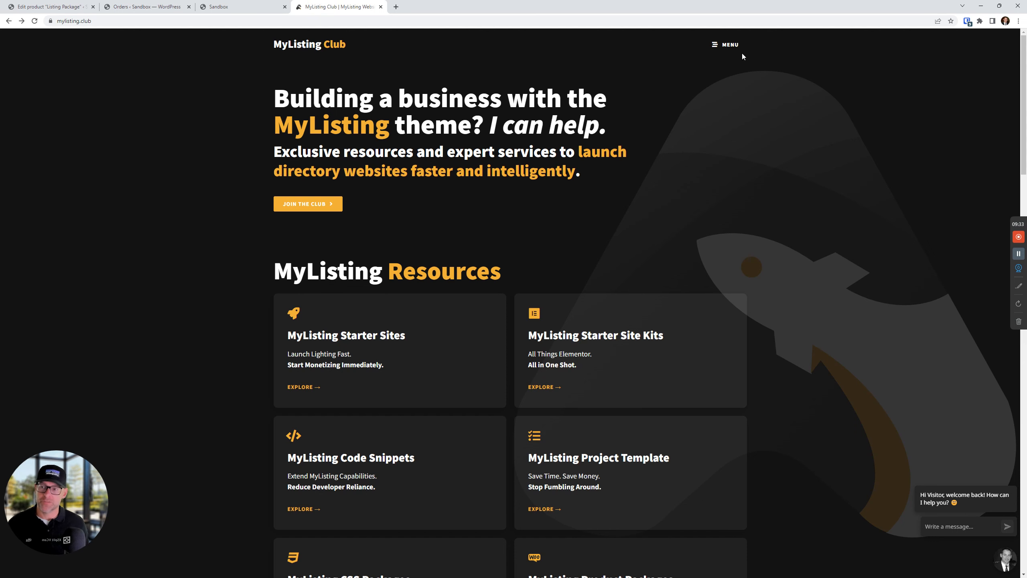
left_click(217, 3)
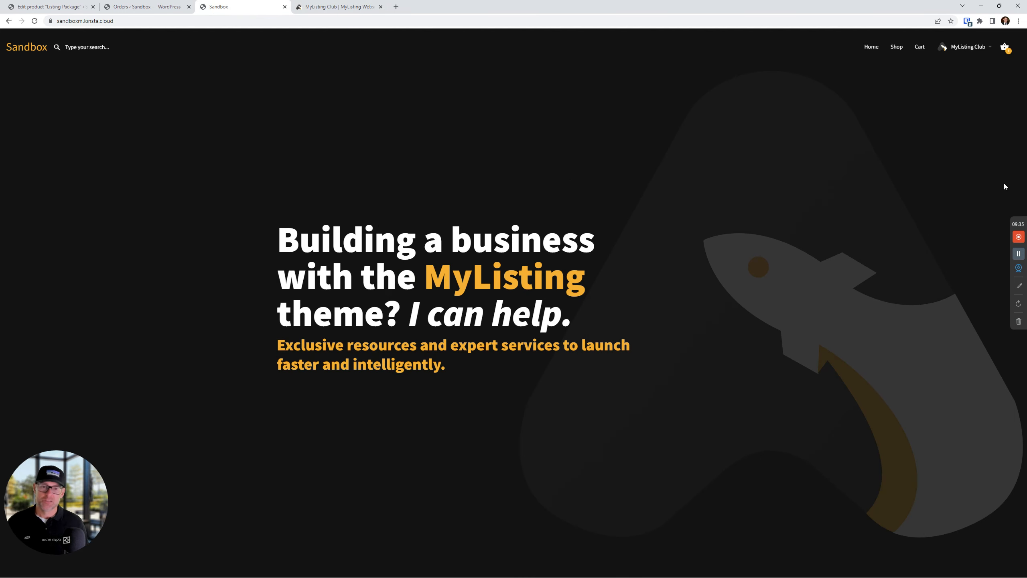
left_click(897, 47)
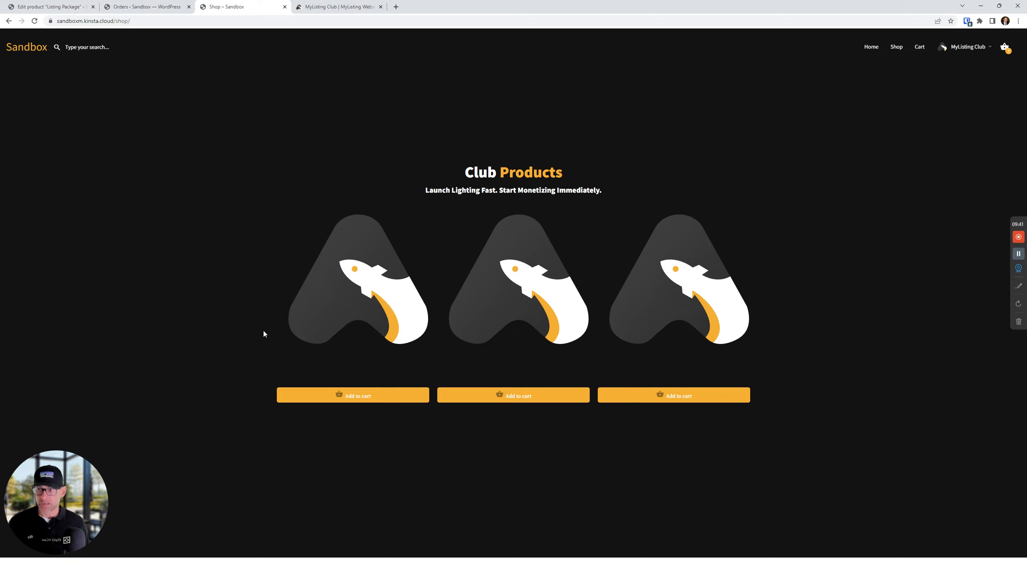
Inspect a product card and add 'color: #fff' to the product title rule so titles show
left_click_drag(385, 366, 326, 368)
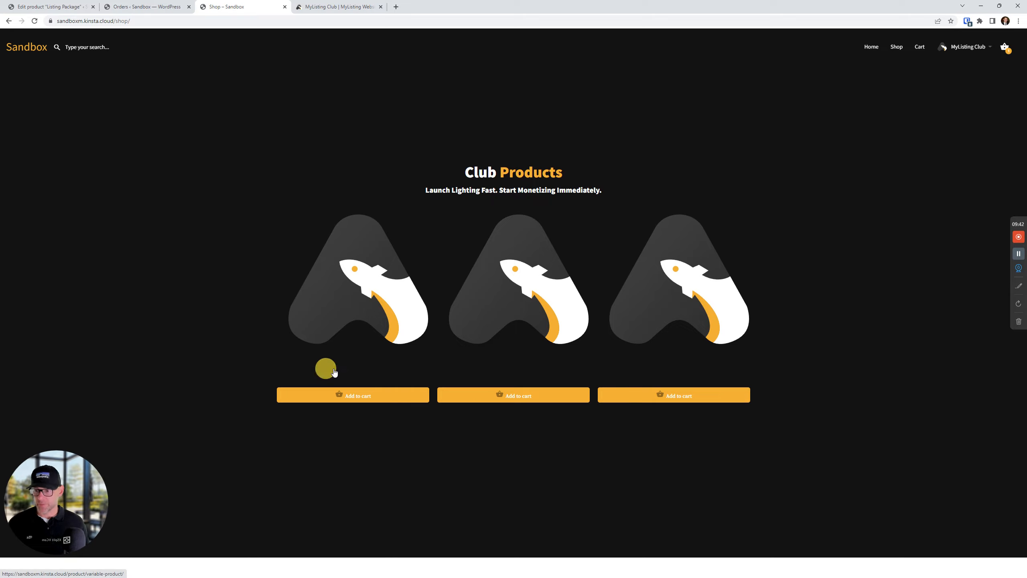
right_click(357, 376)
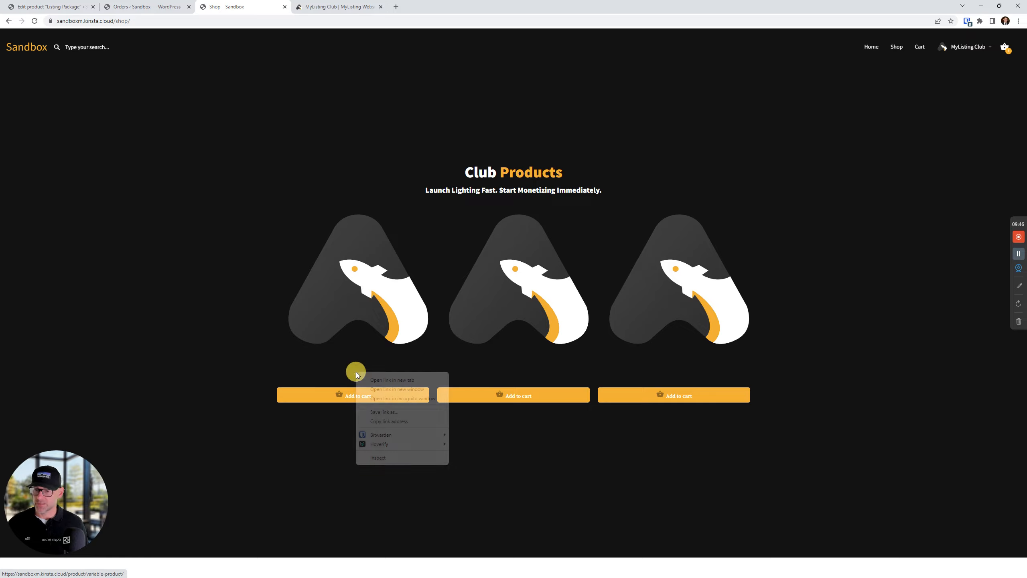
left_click(406, 461)
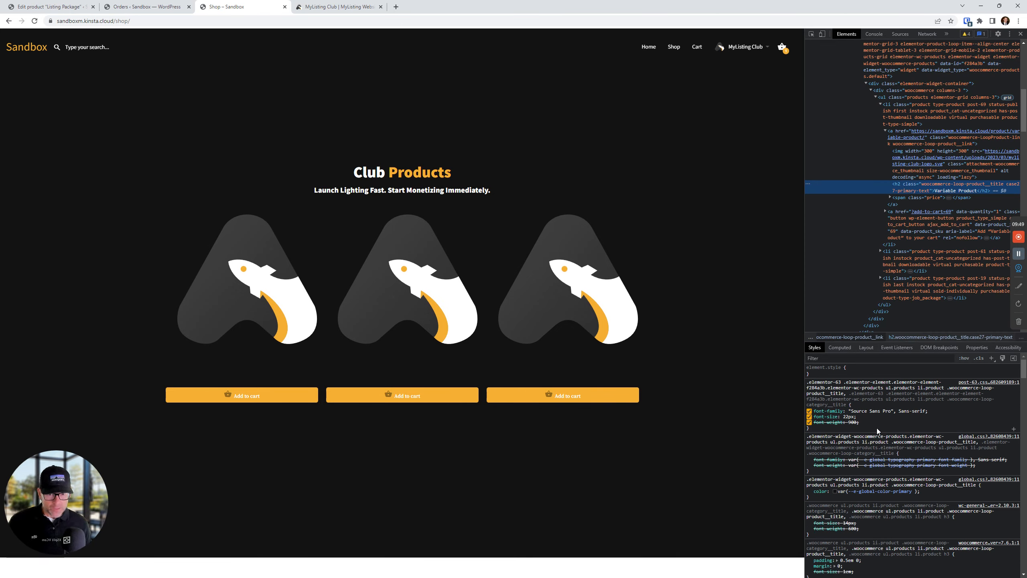
left_click(876, 427)
type("color: #ff")
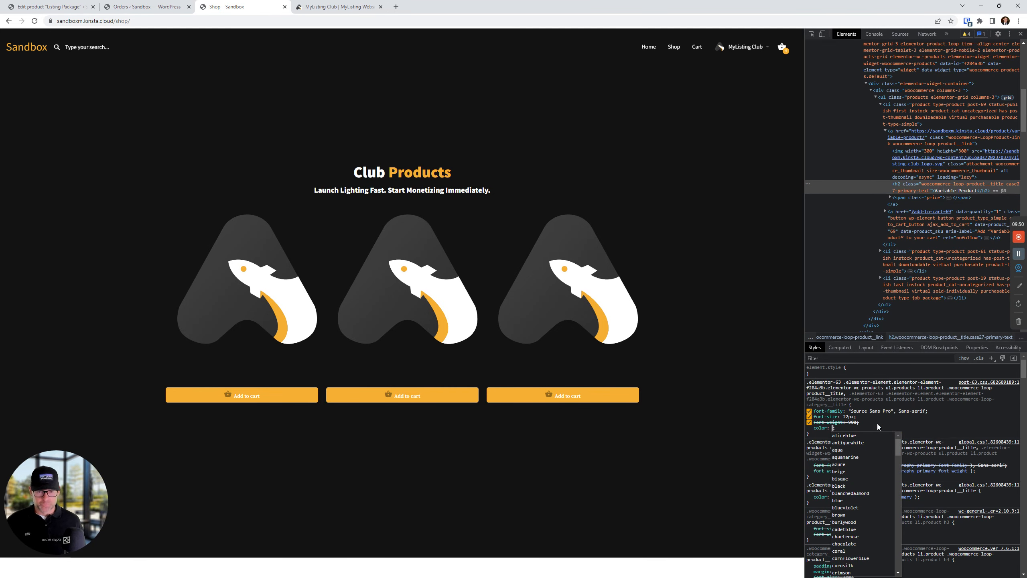
type("f")
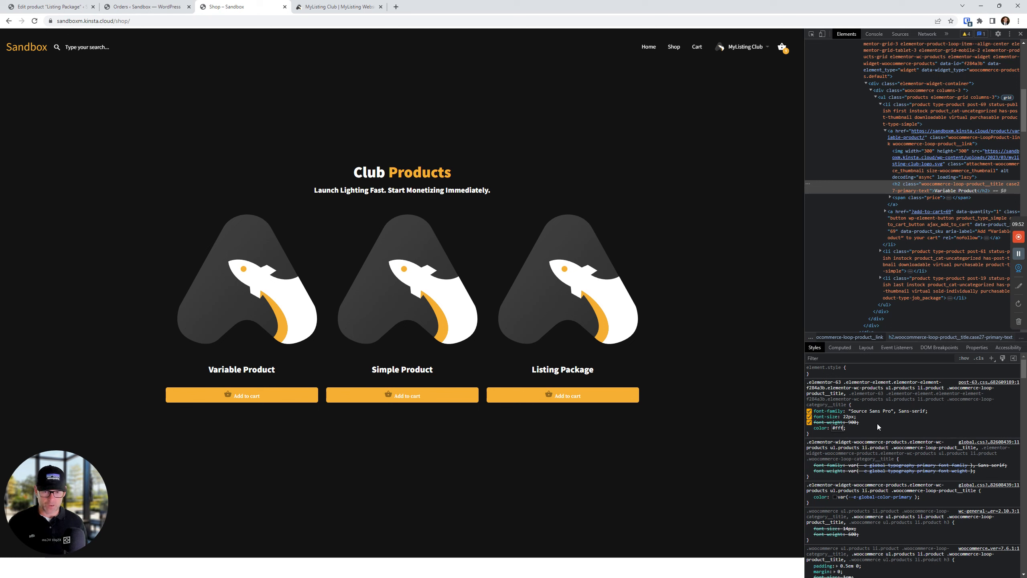
left_click(877, 424)
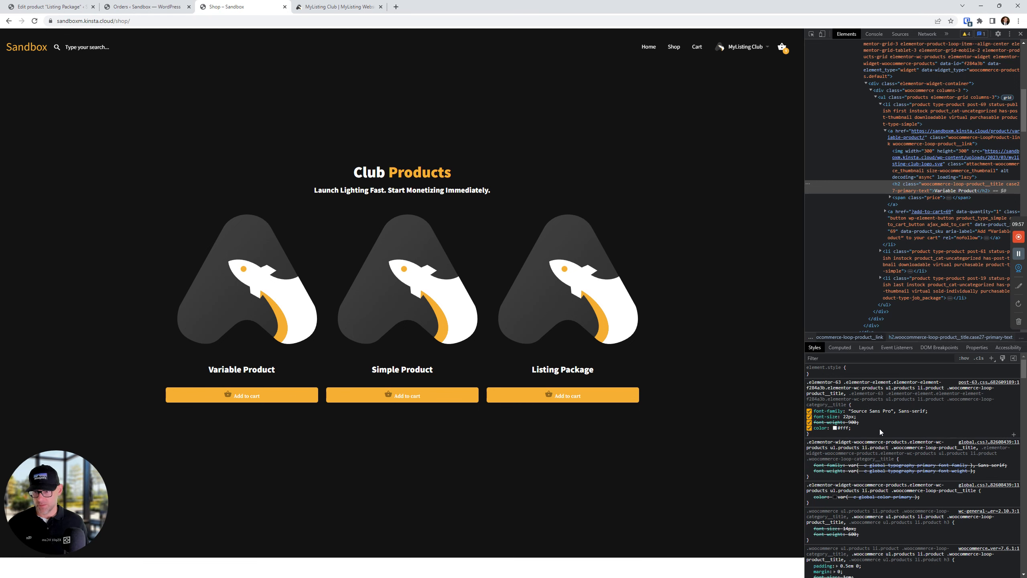
left_click(1020, 35)
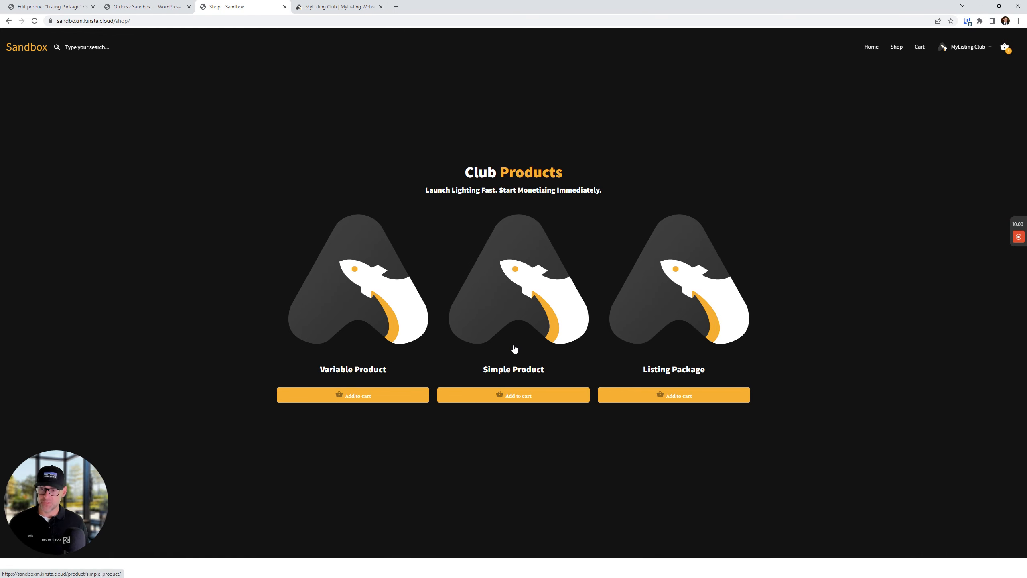
Set Variable Product's status to Draft through Quick Edit
left_click(44, 7)
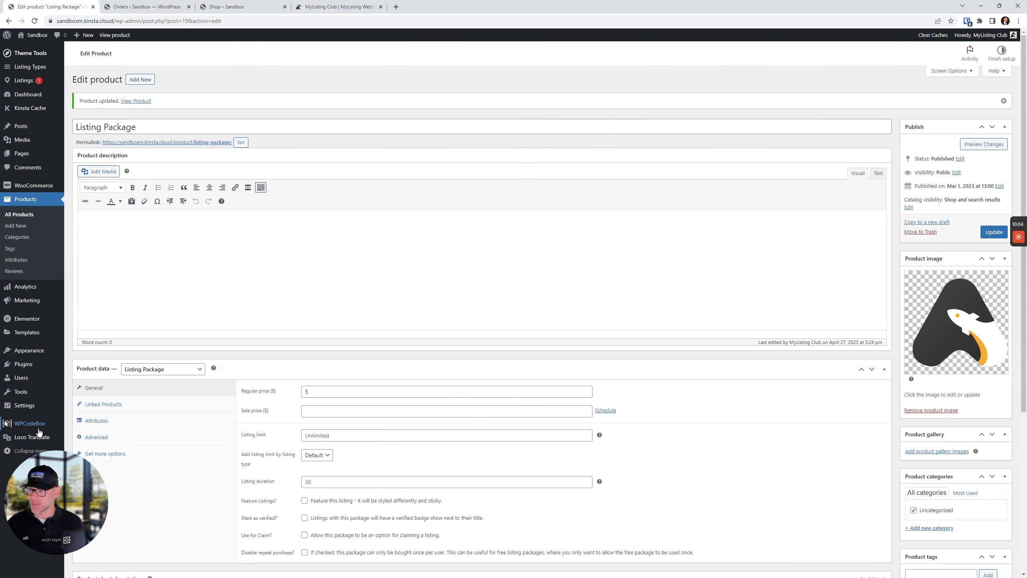
left_click(16, 214)
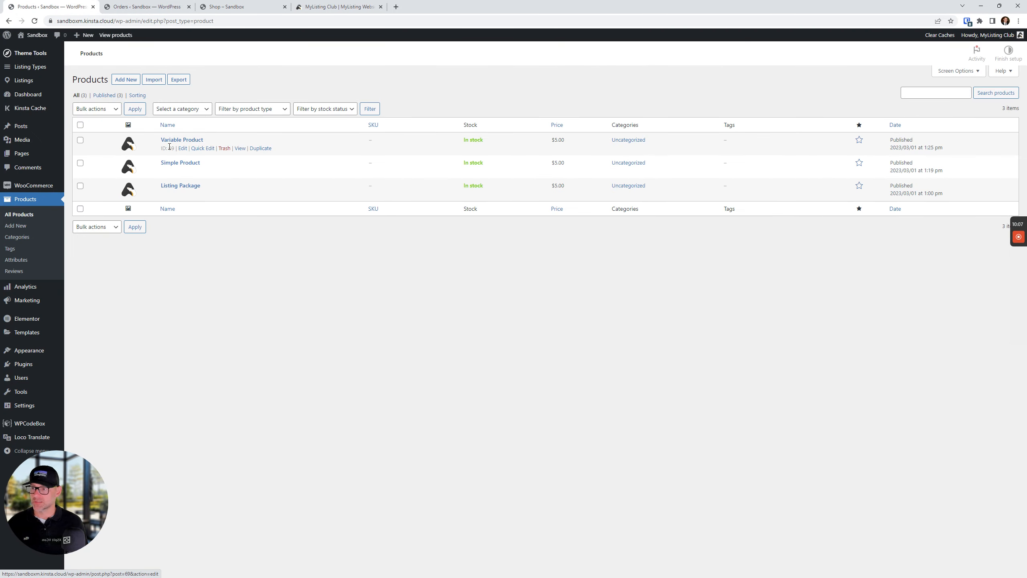
left_click(203, 148)
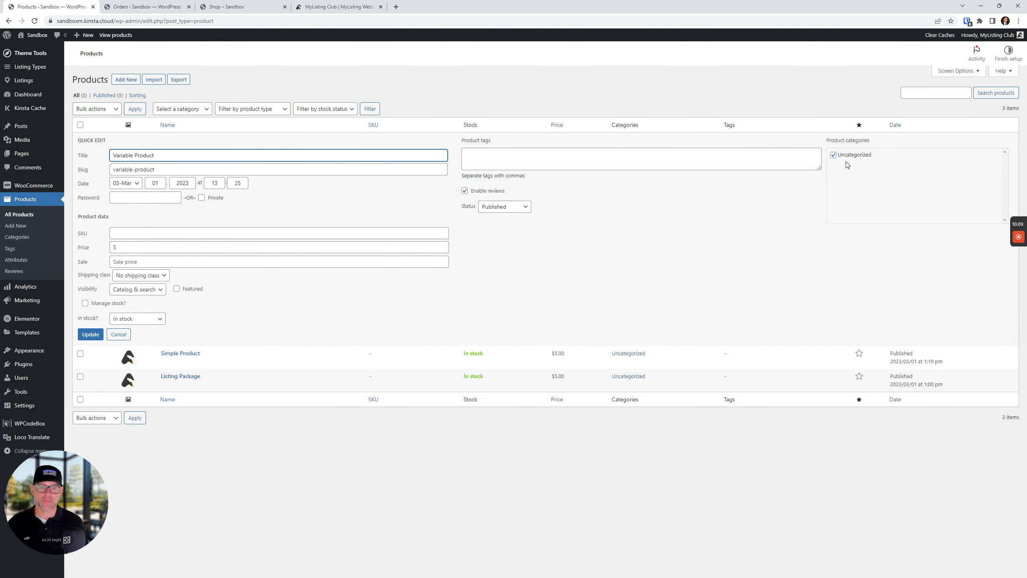
left_click(495, 205)
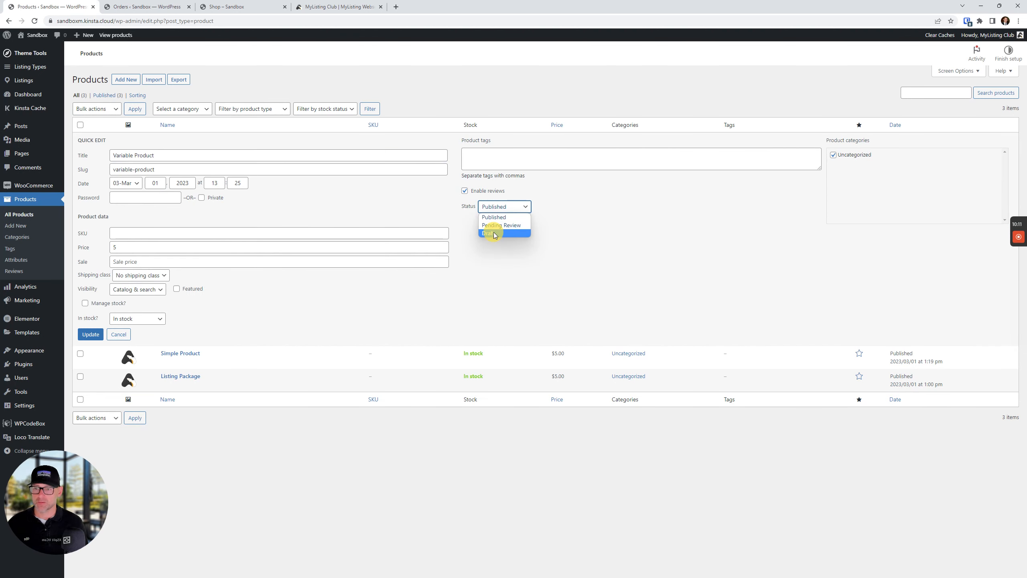
left_click(489, 233)
left_click(97, 338)
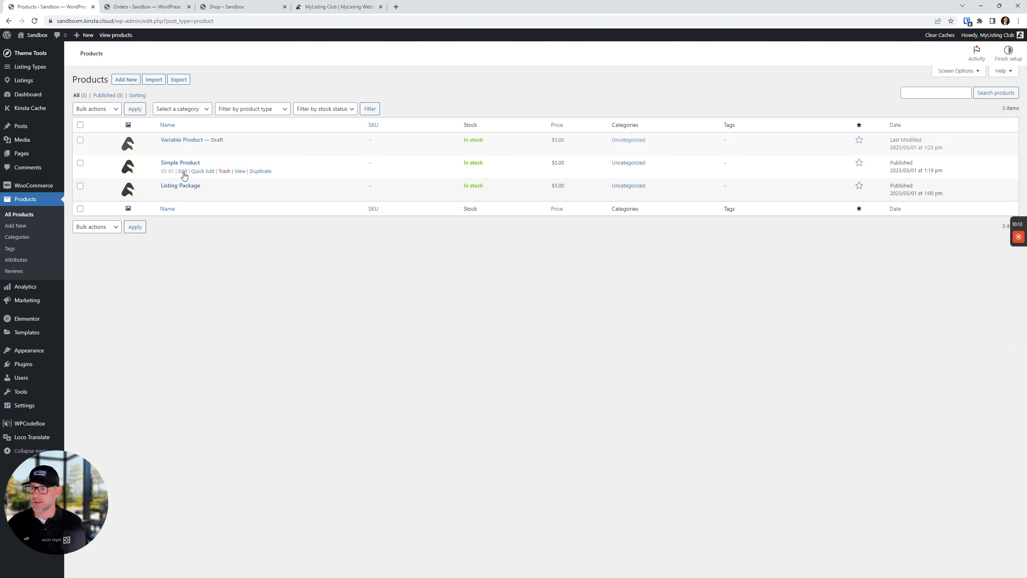
Set Simple Product's status to Draft through Quick Edit as well
left_click(195, 171)
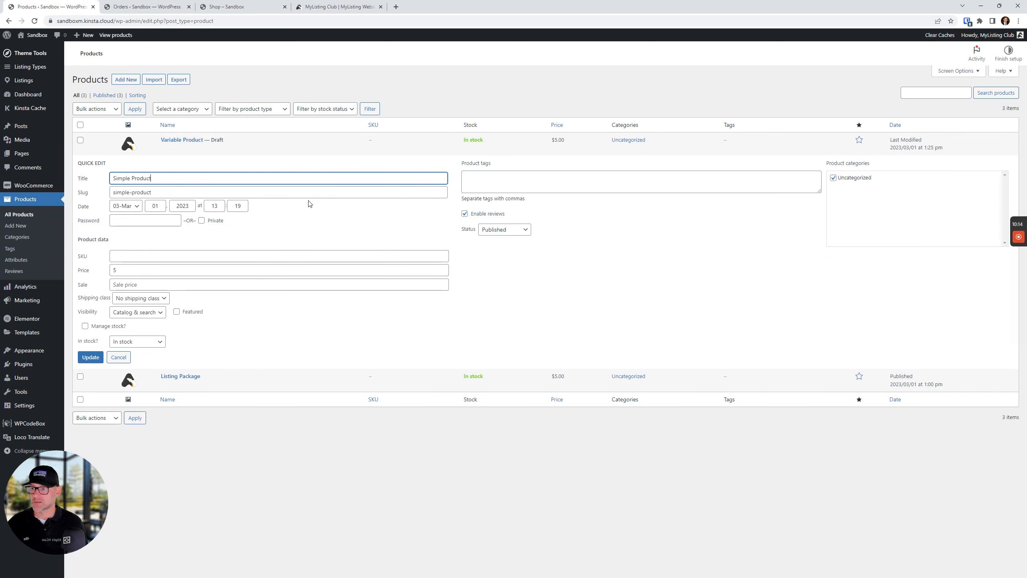
left_click(500, 230)
left_click(500, 253)
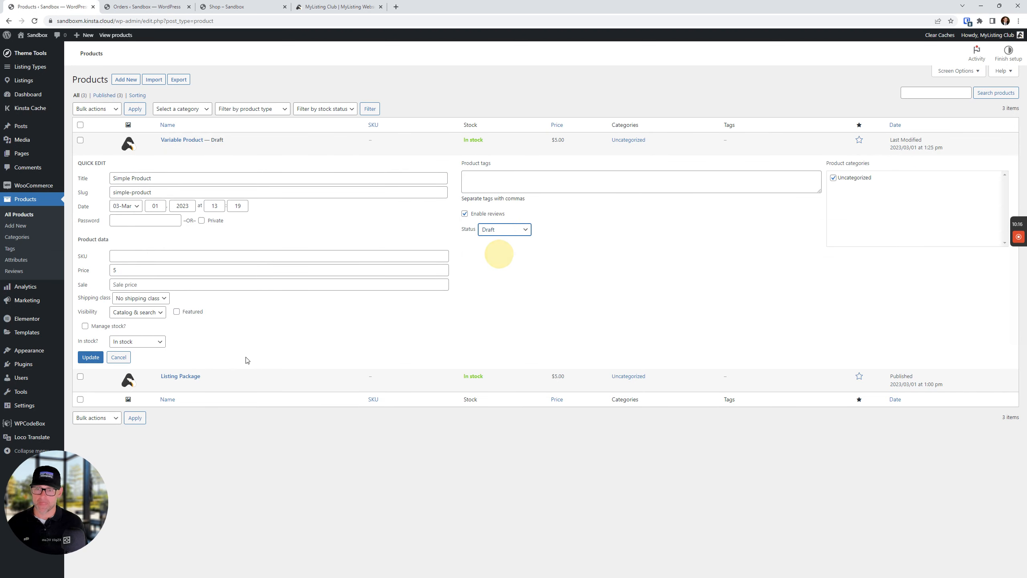
left_click(91, 357)
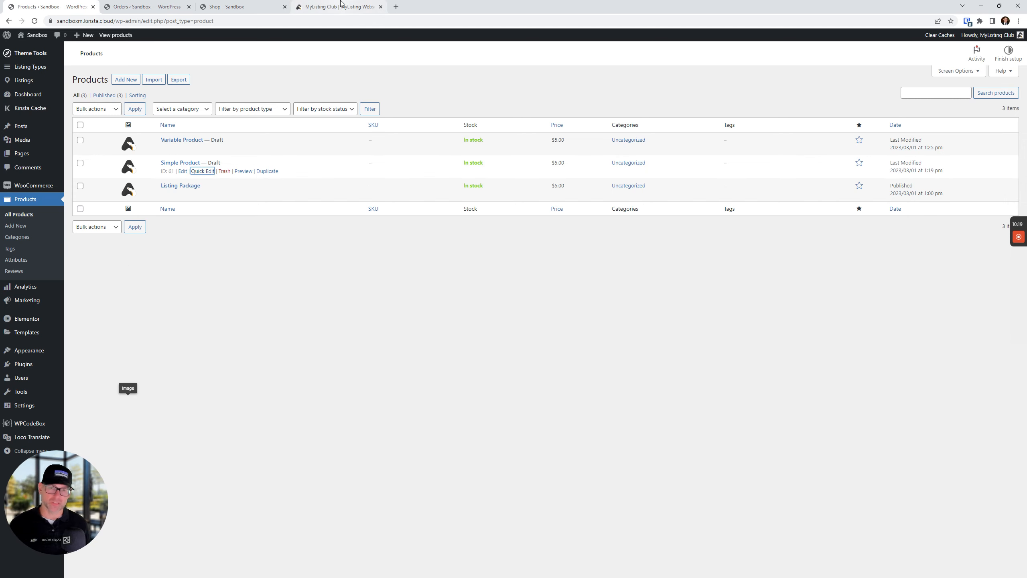
left_click(226, 6)
Reload the shop and revisit it from the home page to confirm only Listing Package is listed
left_click(34, 20)
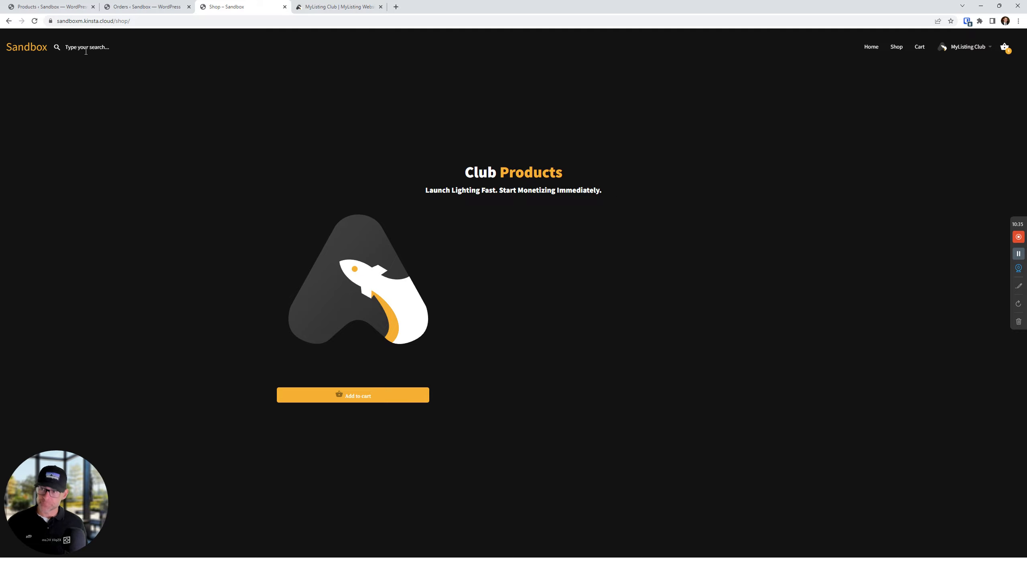
left_click(27, 46)
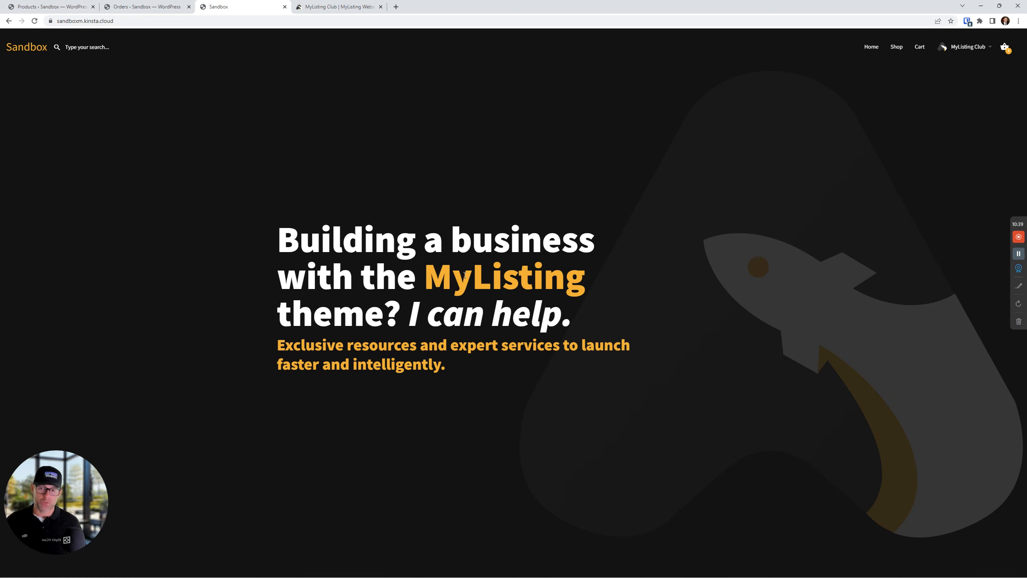
left_click(901, 48)
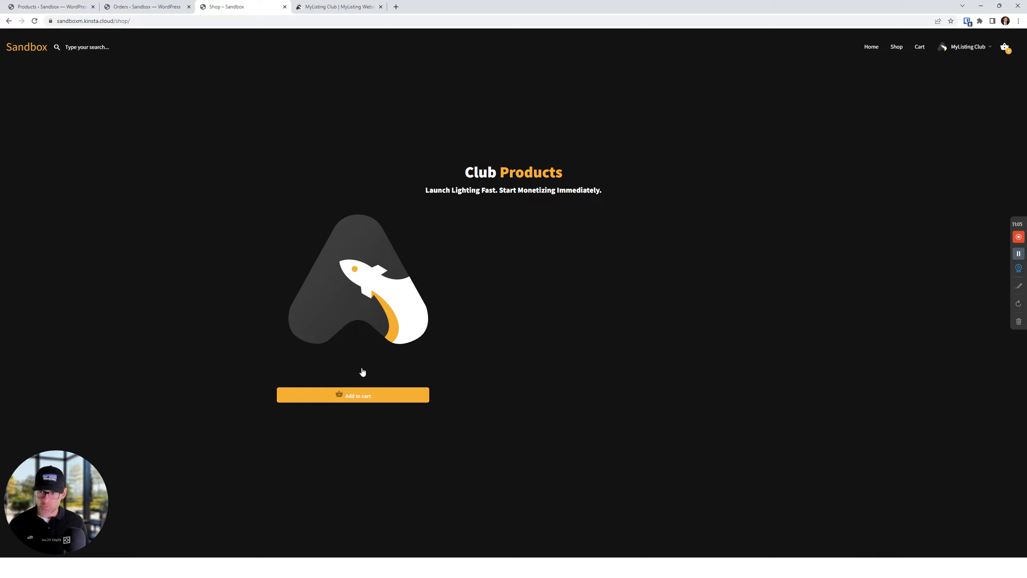
View the $5.00 Listing Package product page, then bring up the empty WooCommerce orders list
left_click(361, 308)
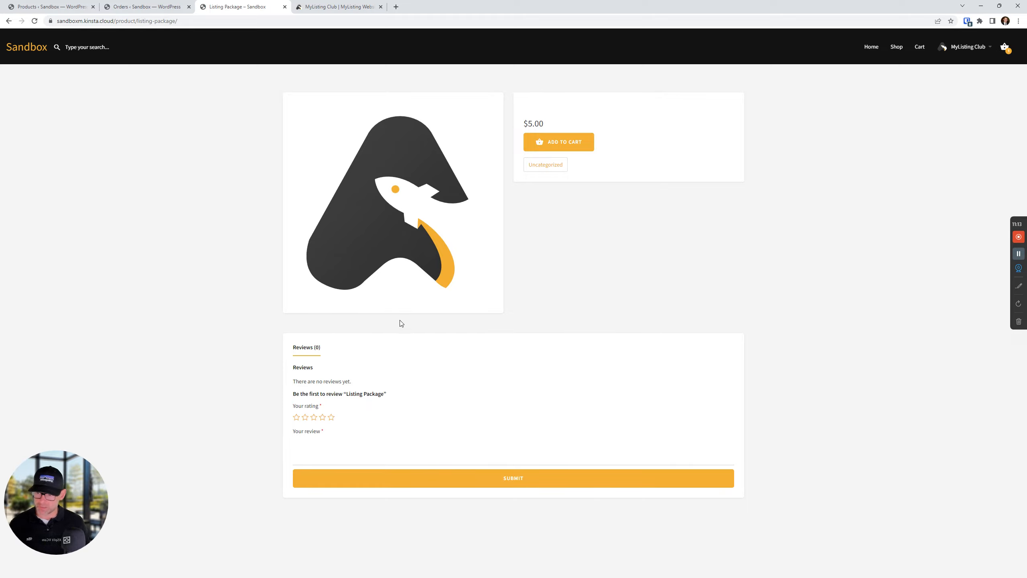
left_click_drag(327, 328, 286, 325)
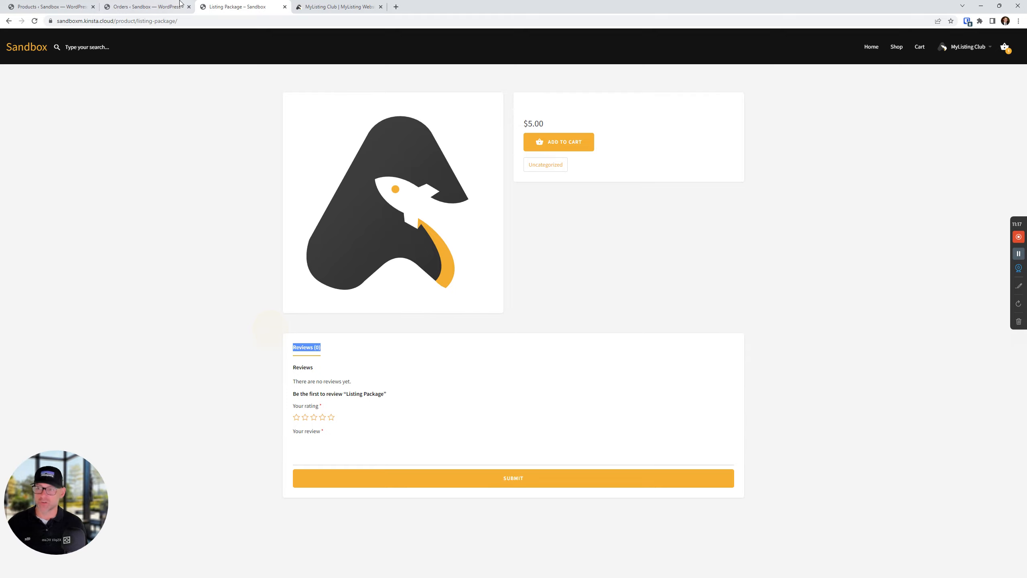
left_click(135, 5)
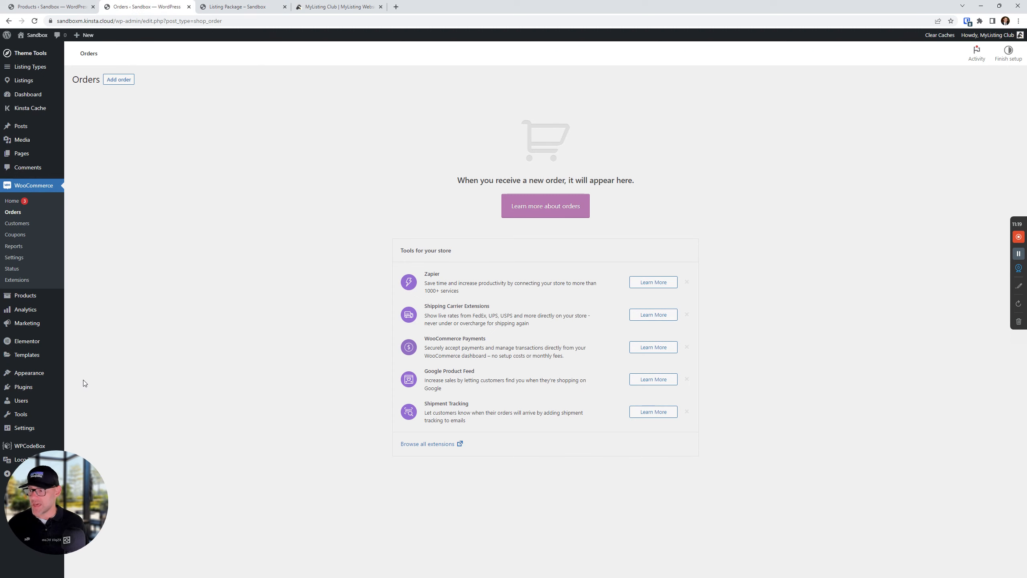
Move between the shop, MyListing Club site and WordPress tabs to reach the products list
left_click(30, 296)
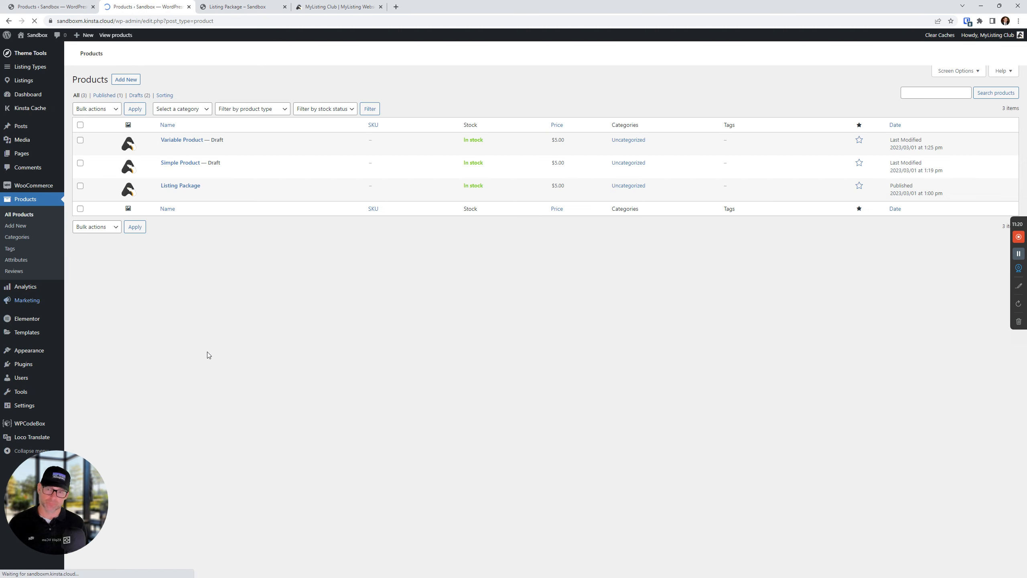
left_click(346, 6)
left_click(232, 6)
left_click(9, 21)
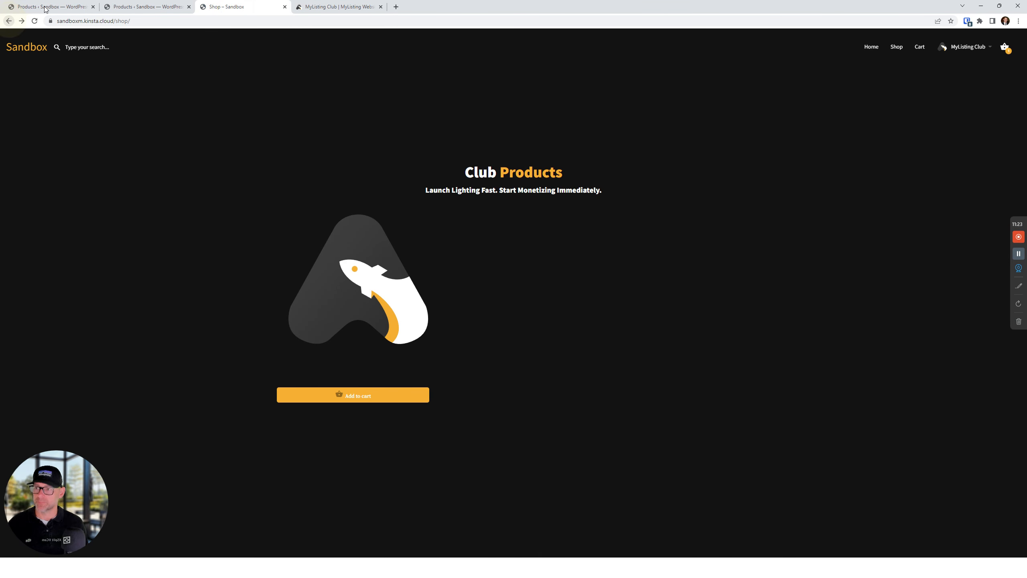
left_click(356, 6)
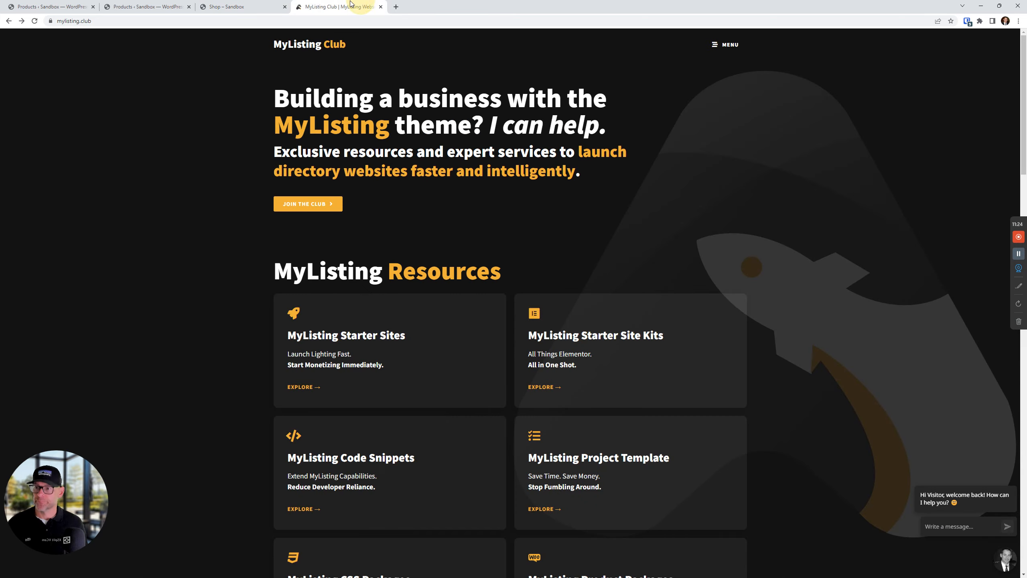
left_click(154, 4)
Add a bulleted Feature 1–3 list to Listing Package's description and save it
left_click(181, 195)
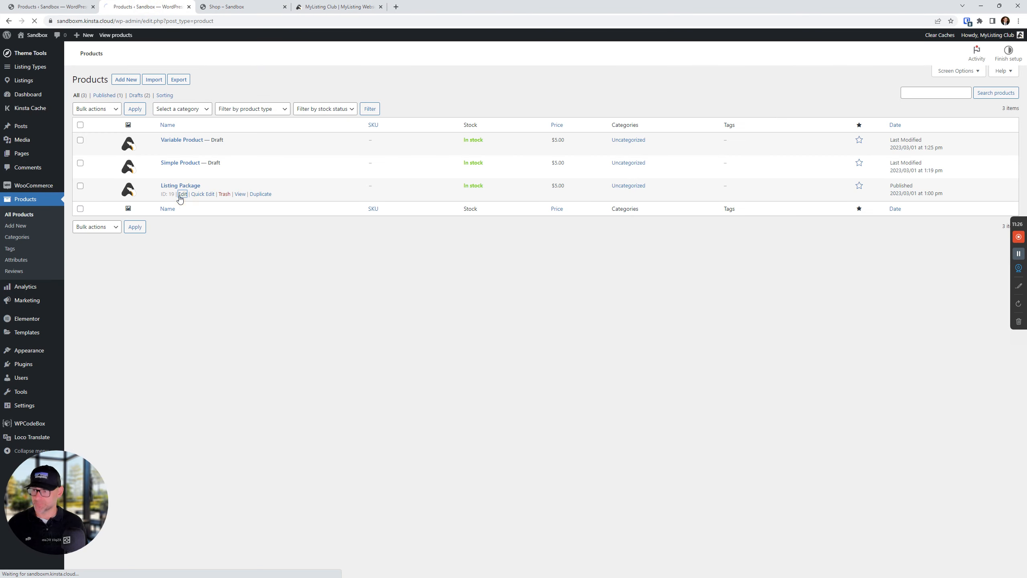
left_click(259, 236)
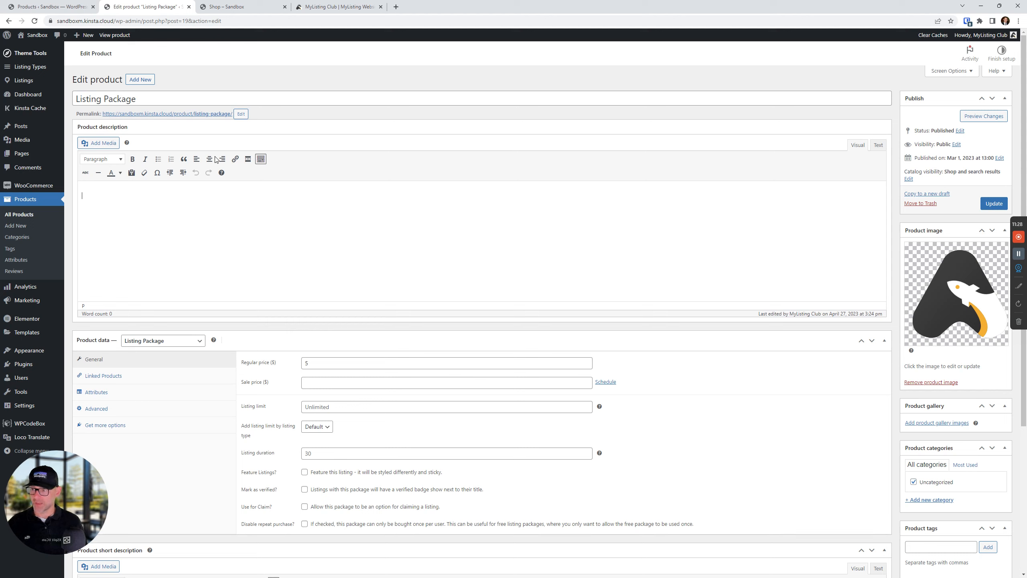
left_click(157, 159)
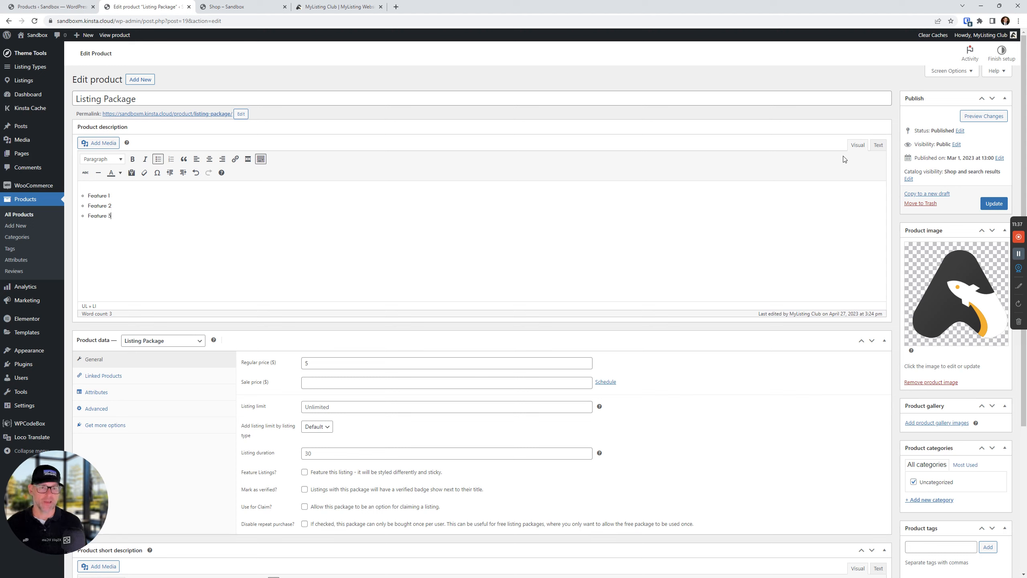
left_click(993, 203)
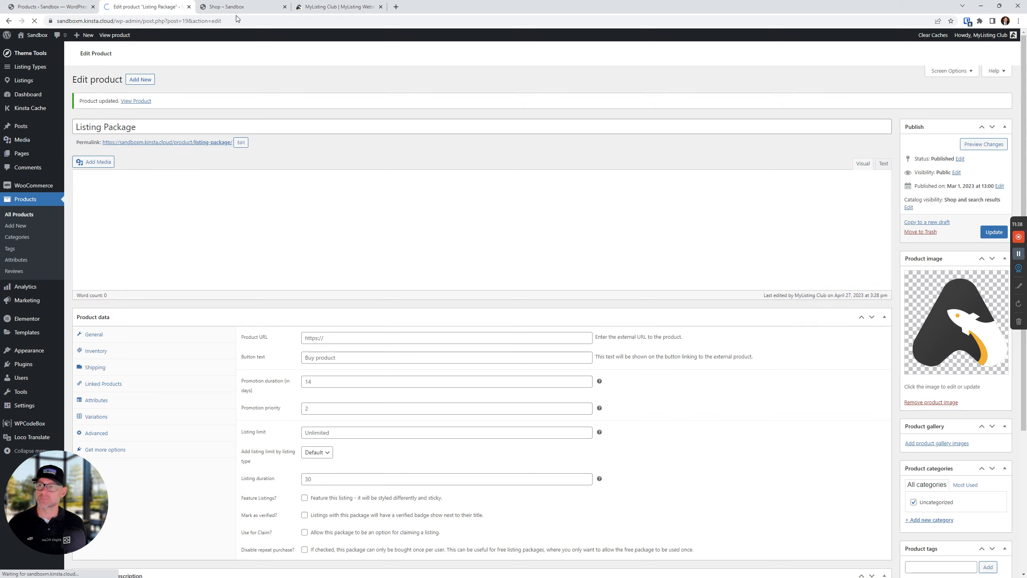
left_click(233, 7)
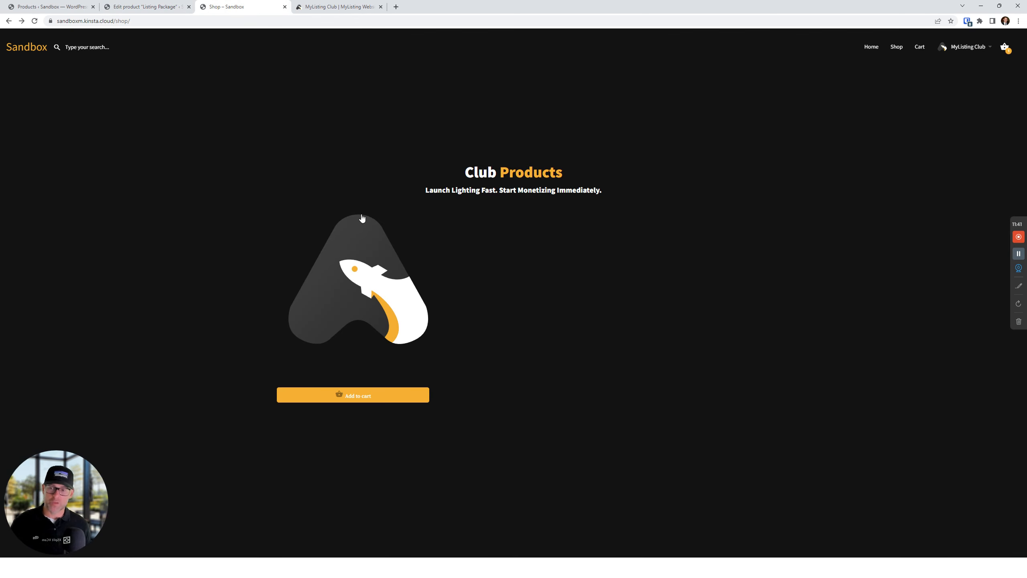
Reload the shop, open Listing Package, and highlight the description to reveal its hidden feature lines
left_click(35, 22)
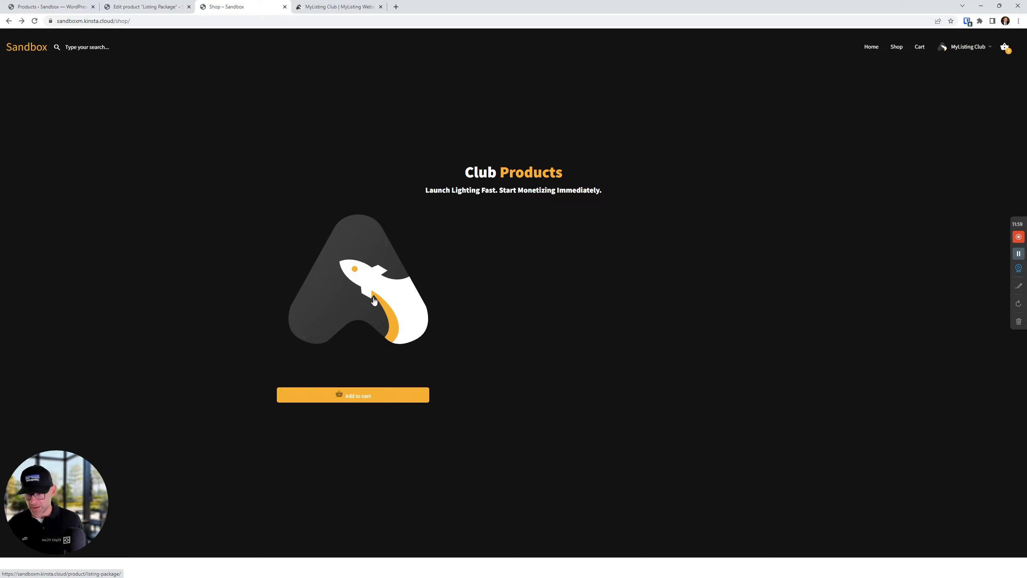
left_click(374, 316)
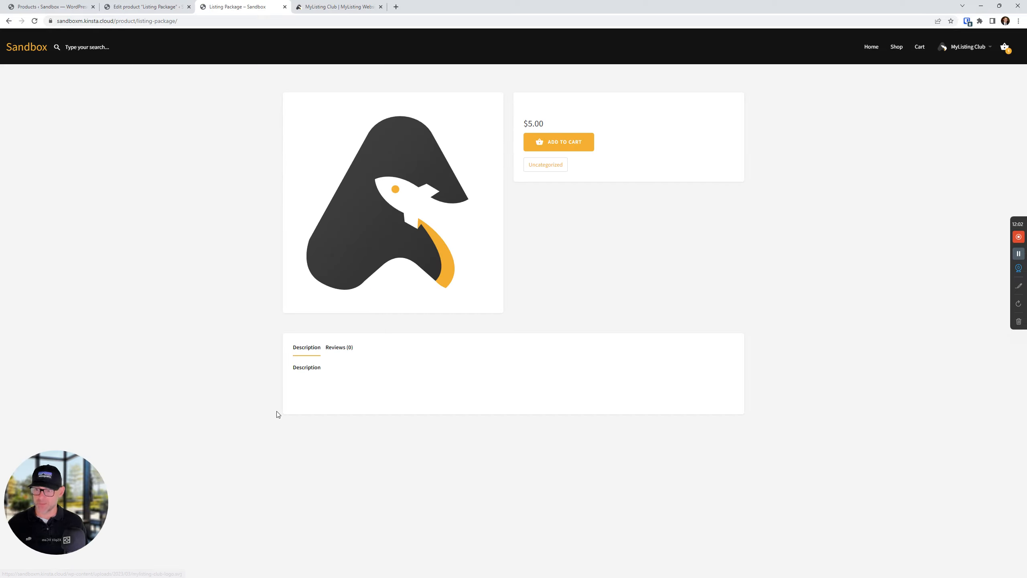
left_click_drag(452, 323, 277, 325)
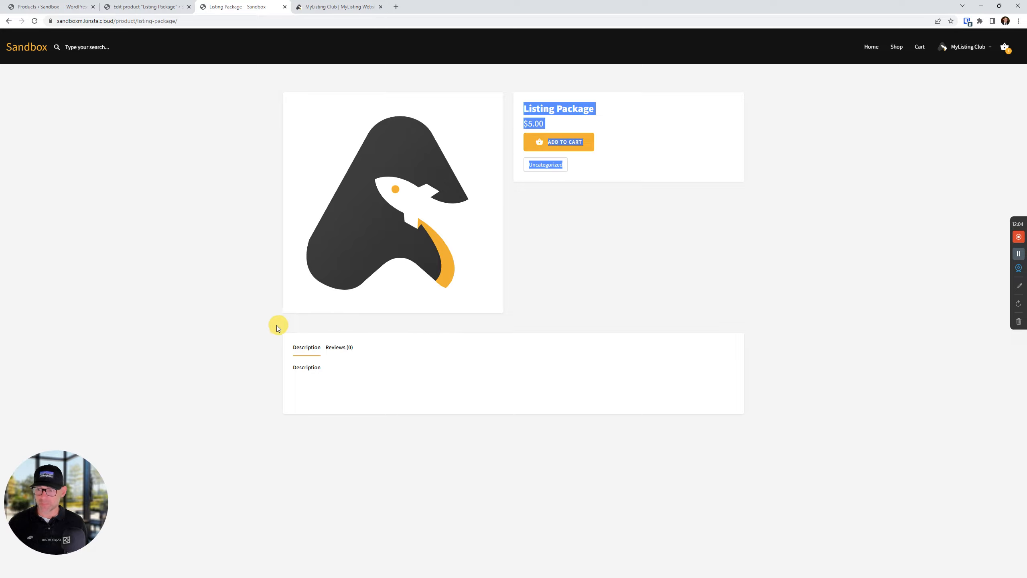
left_click(297, 324)
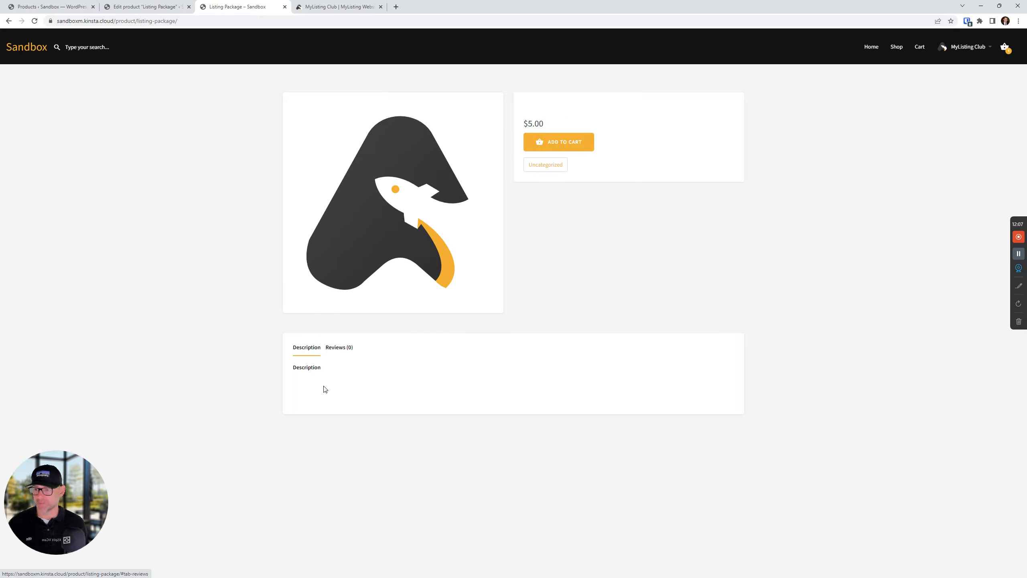
left_click_drag(323, 390, 277, 379)
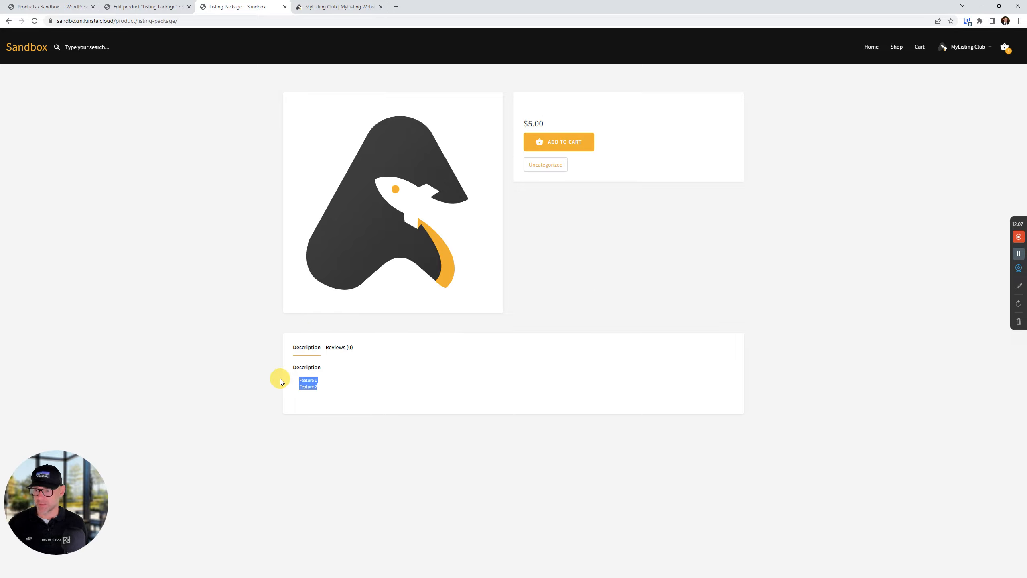
right_click(308, 379)
Inspect the feature list and add 'color: black' to its style rule so Feature 1–3 shows
left_click(352, 460)
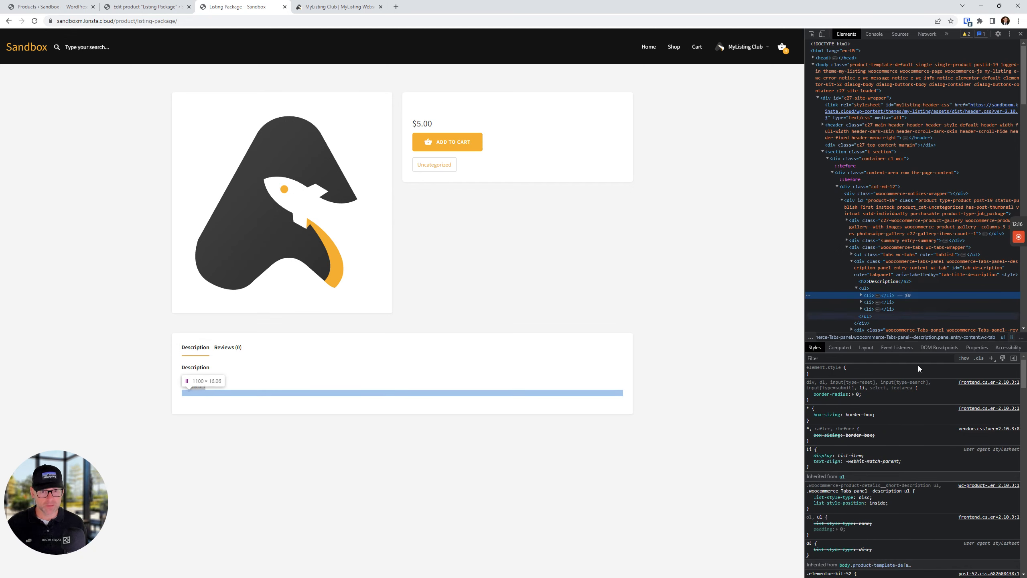
left_click(889, 400)
type("color: ")
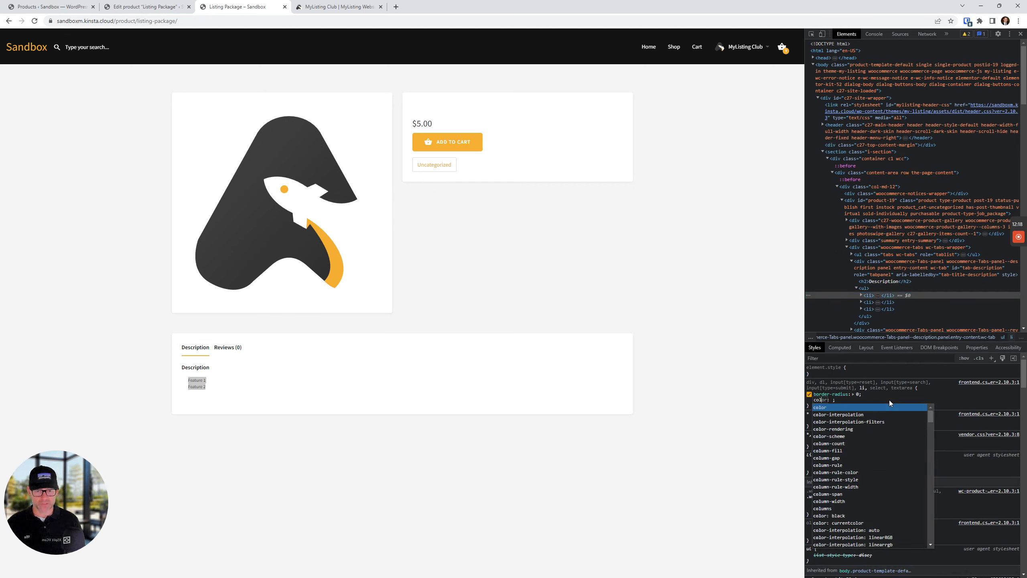
type("black")
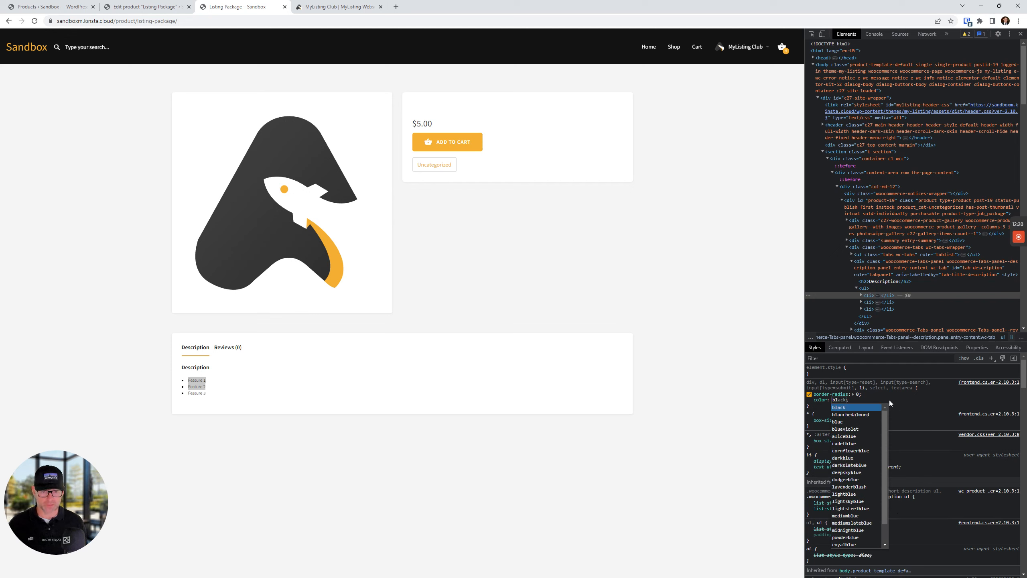
key("Return")
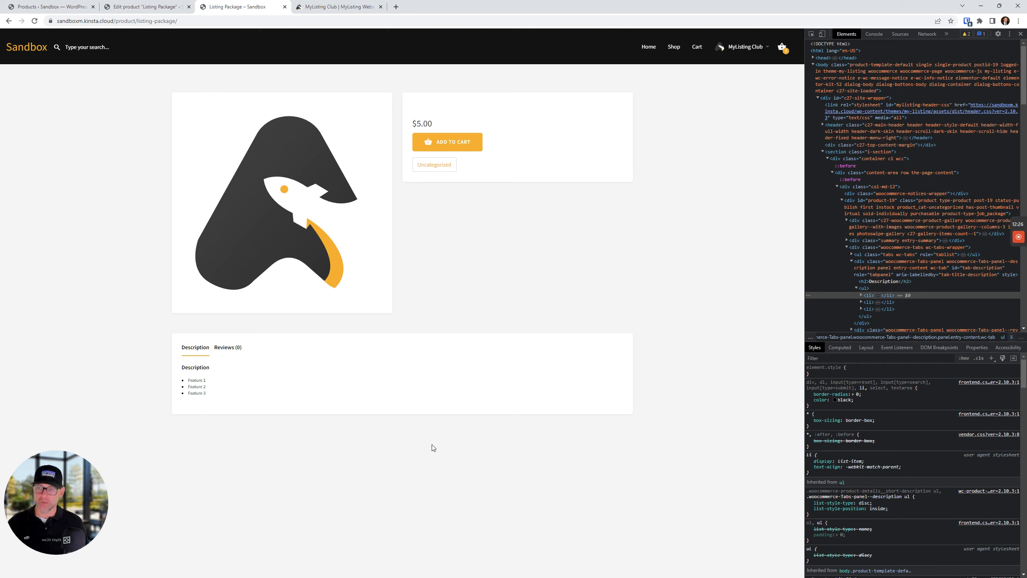
Highlight the title and price to confirm they are invisible too, then go back to the shop
left_click_drag(482, 113, 416, 115)
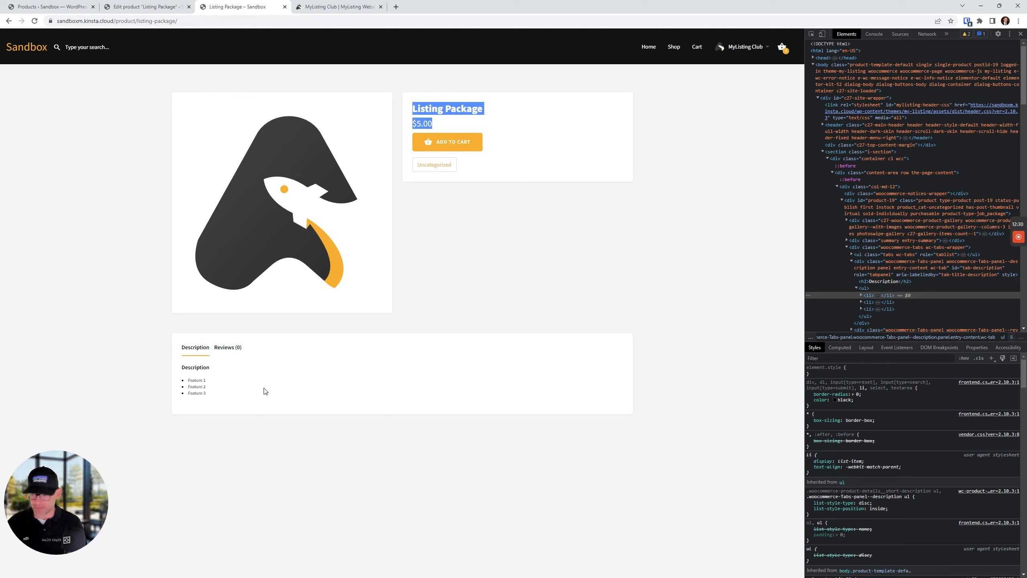
left_click(446, 298)
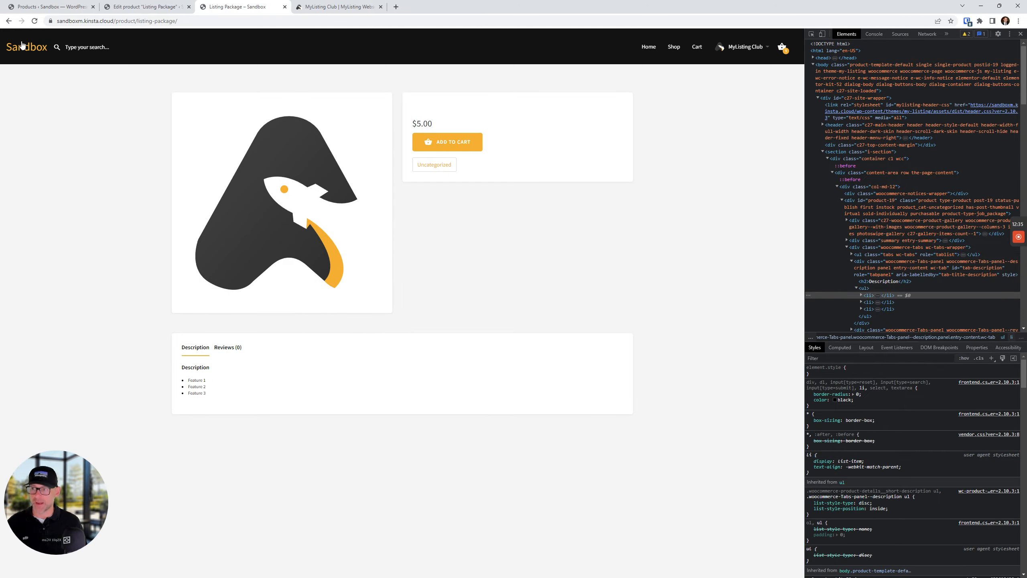
left_click(9, 22)
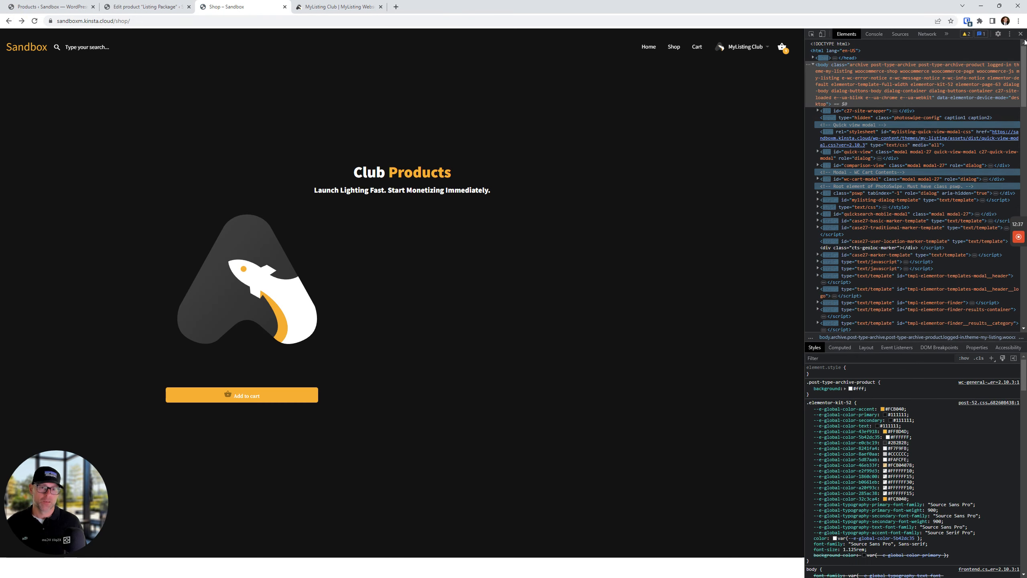
Close DevTools, recheck the Listing Package's hidden description, then add it to the cart from the shop
left_click(1020, 34)
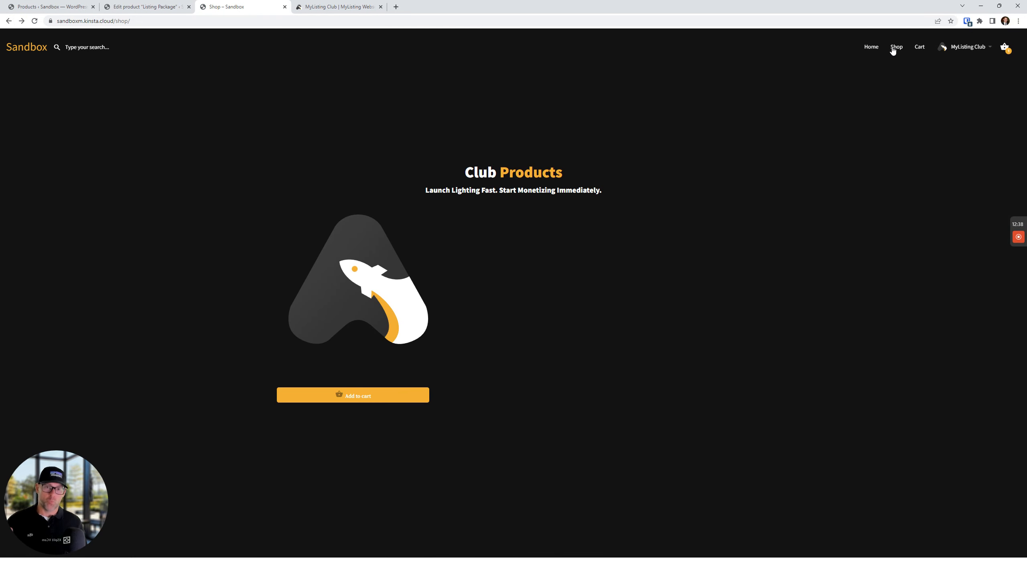
mouse_move(960, 47)
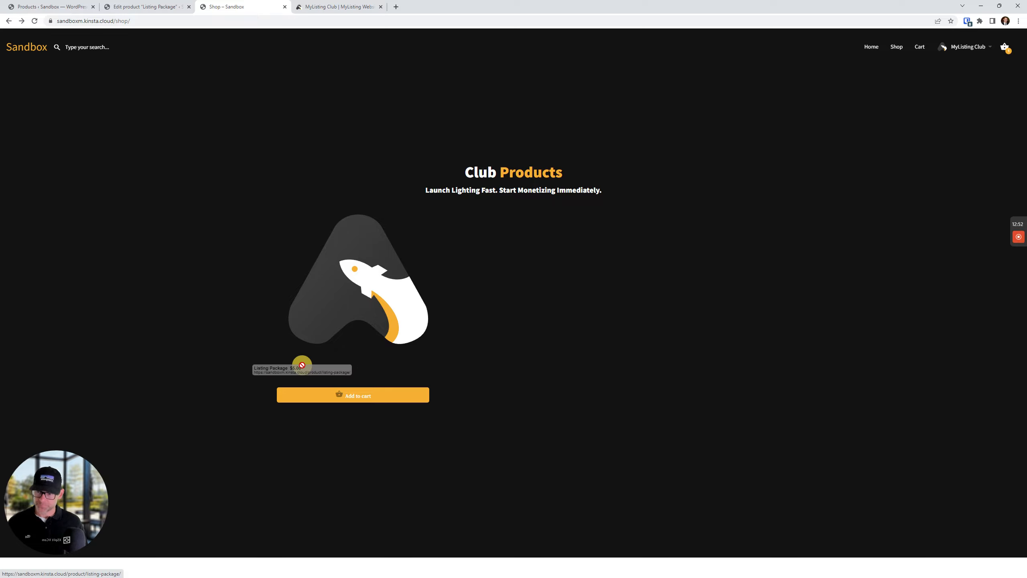
left_click(359, 285)
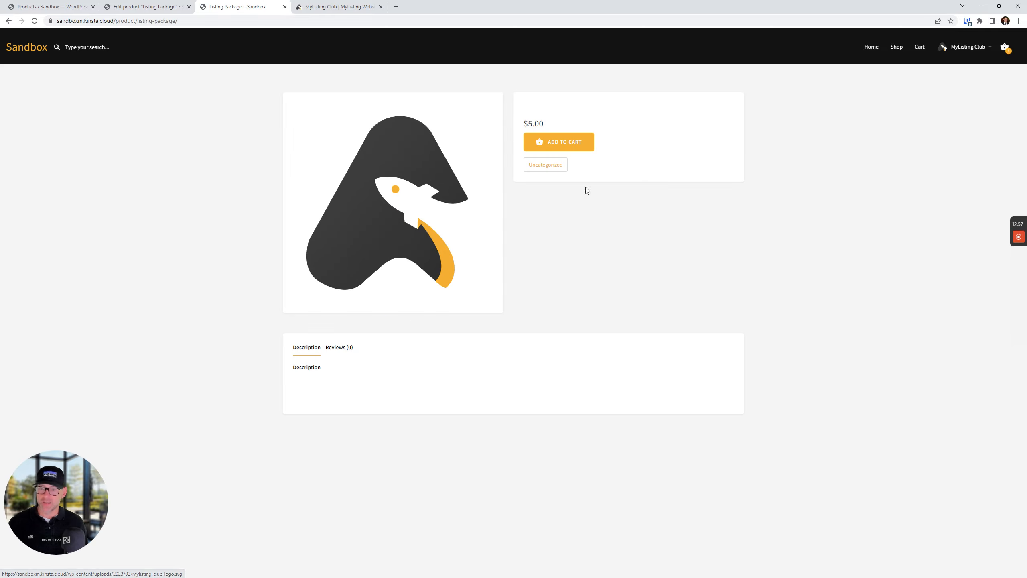
mouse_move(324, 381)
left_mouse_down()
mouse_move(332, 396)
mouse_move(287, 375)
mouse_move(312, 395)
left_mouse_up()
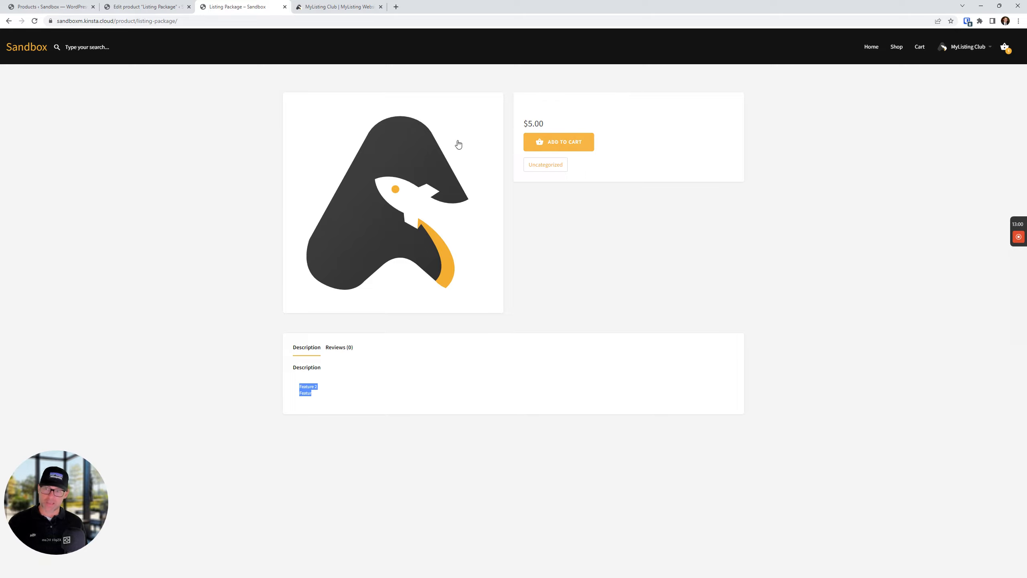
left_click(9, 20)
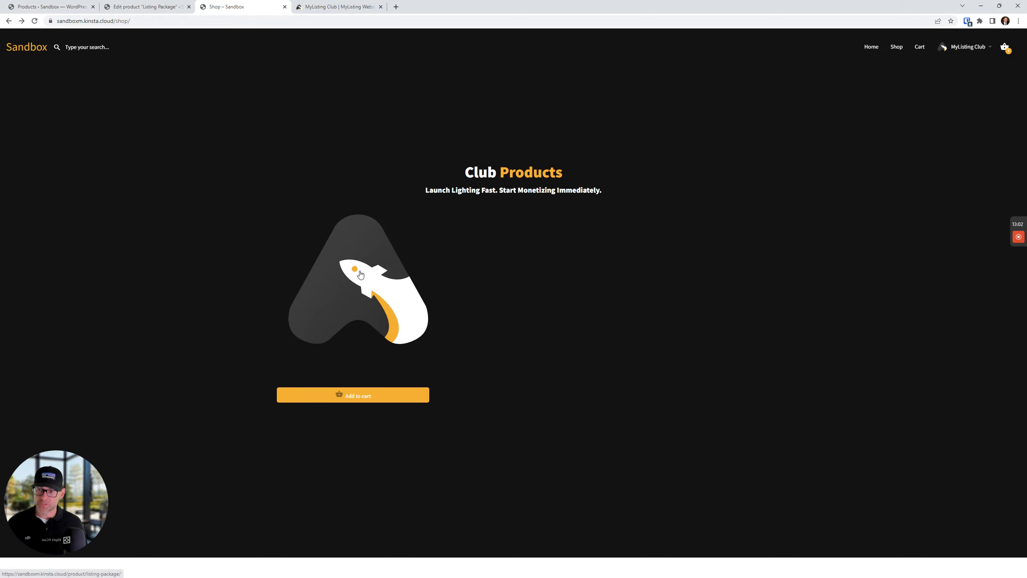
left_click(374, 398)
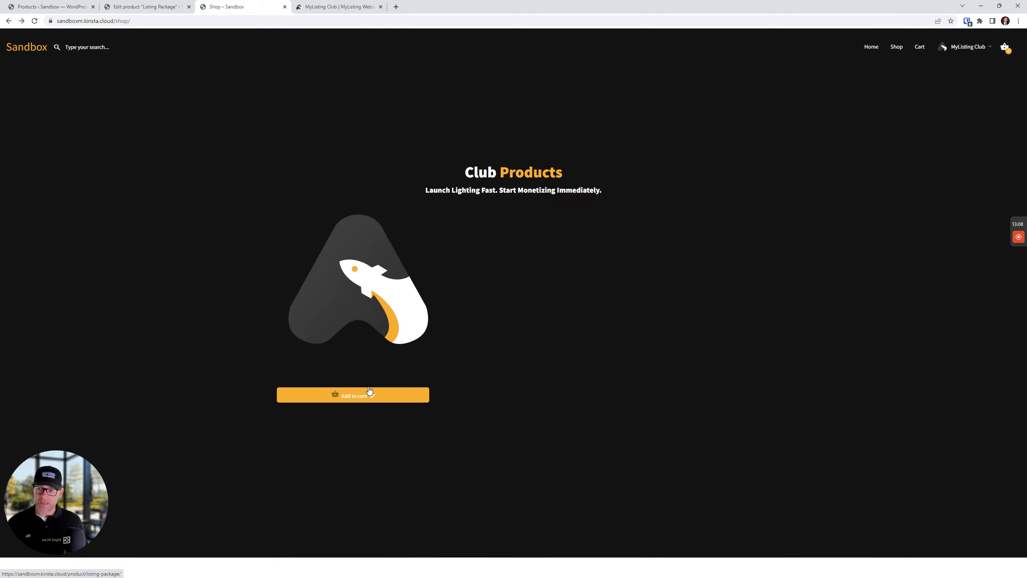
Retry adding the Listing Package, then remove the duplicate so the cart holds just one
left_click(368, 398)
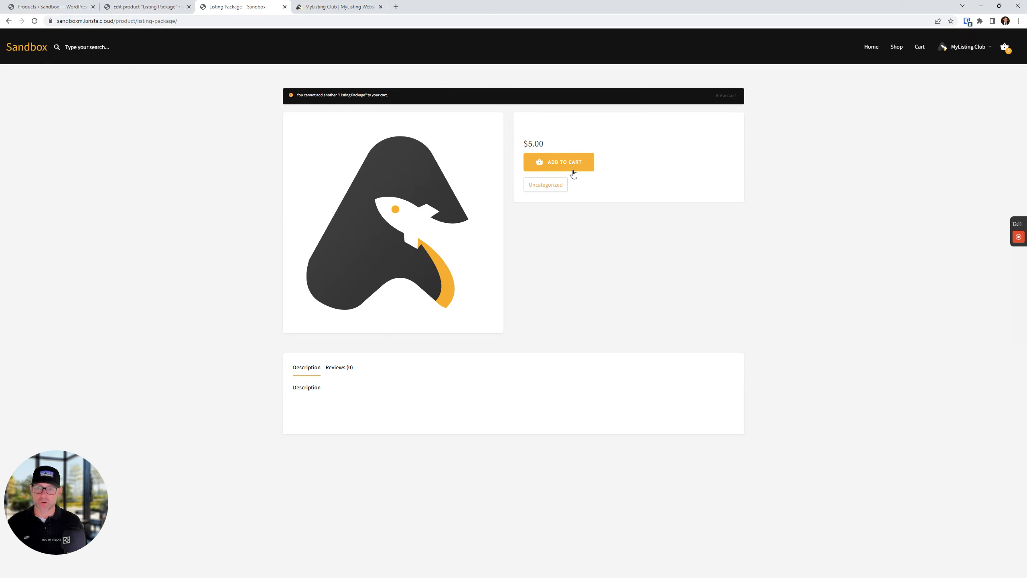
left_click(546, 166)
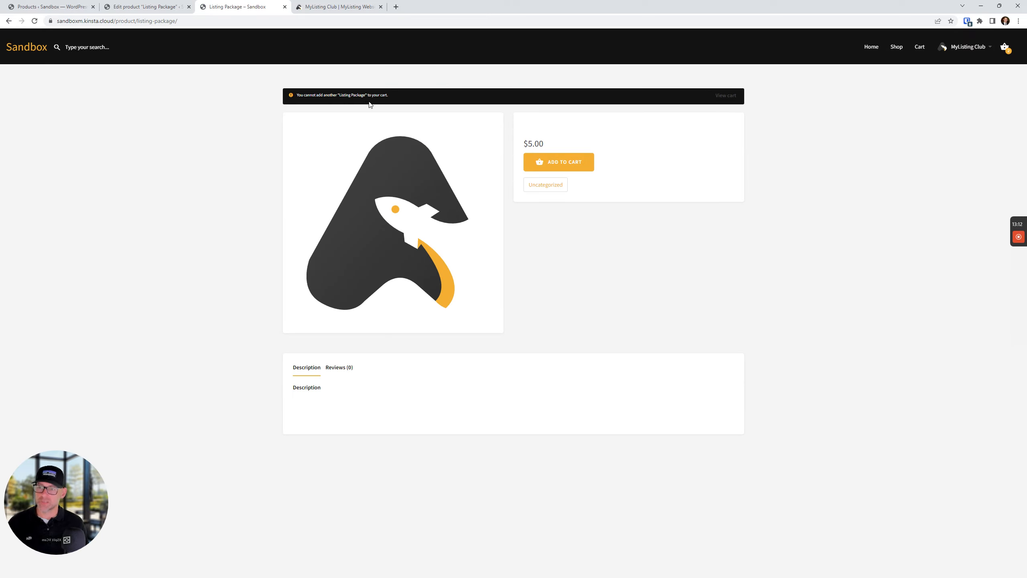
left_click(729, 99)
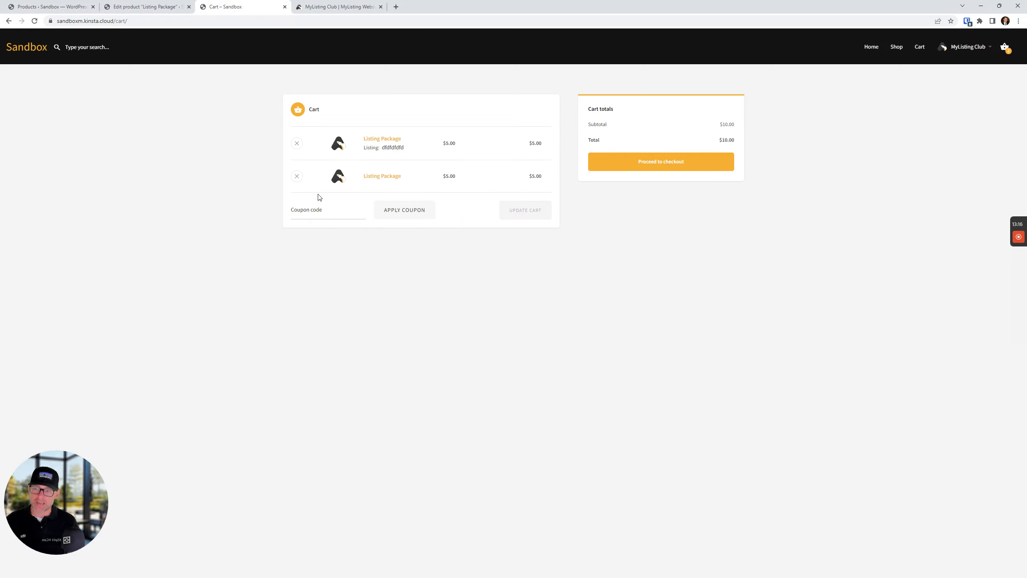
left_click(297, 176)
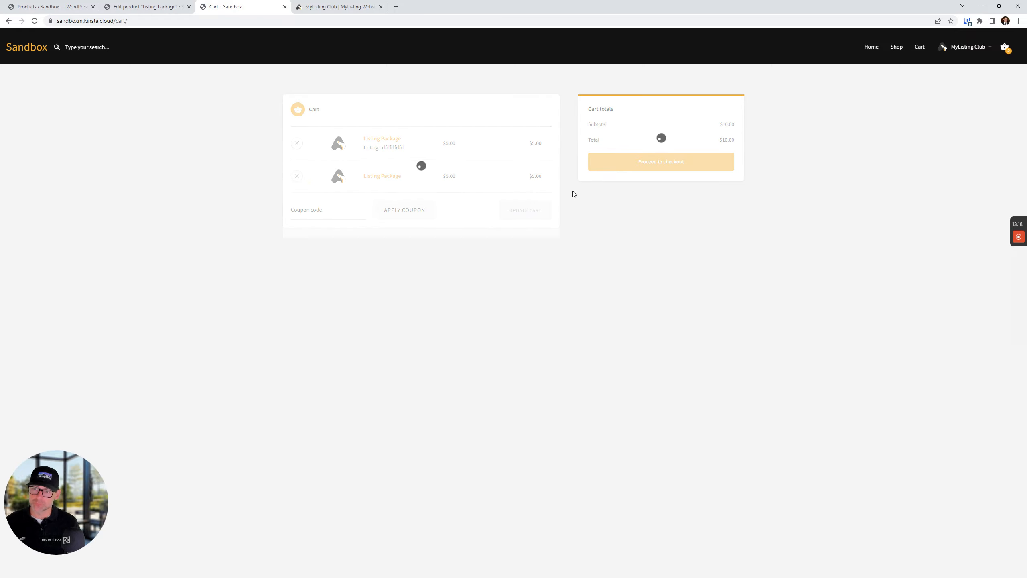
Proceed to the $5.00 checkout, then switch over to the MyListing Club website
left_click(679, 190)
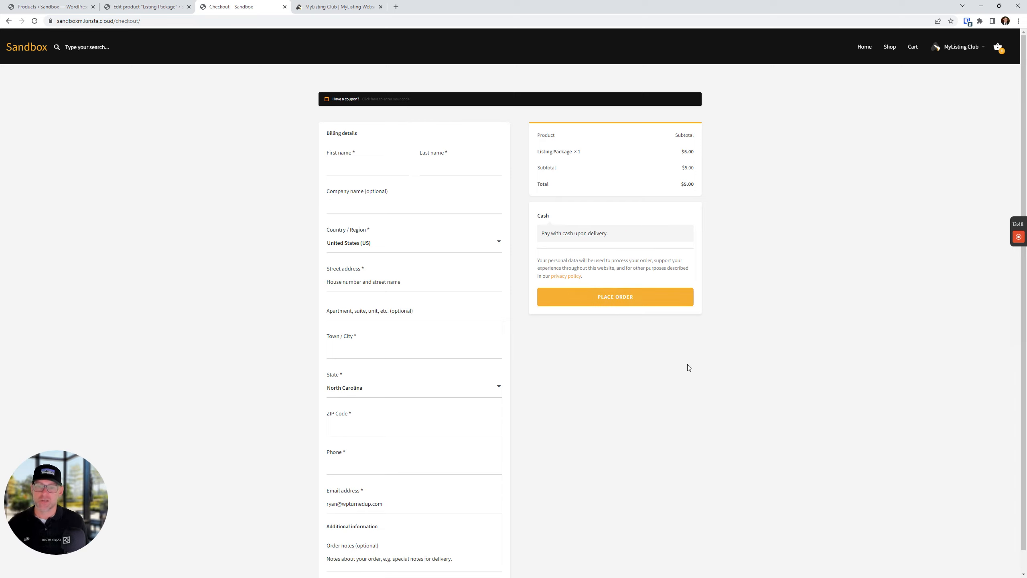
left_click(673, 372)
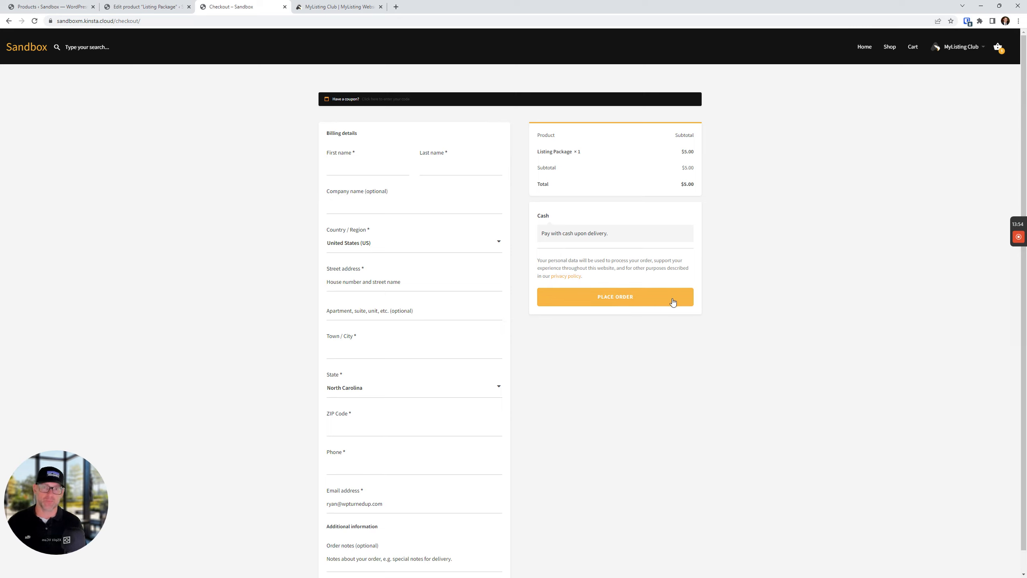
left_click(305, 5)
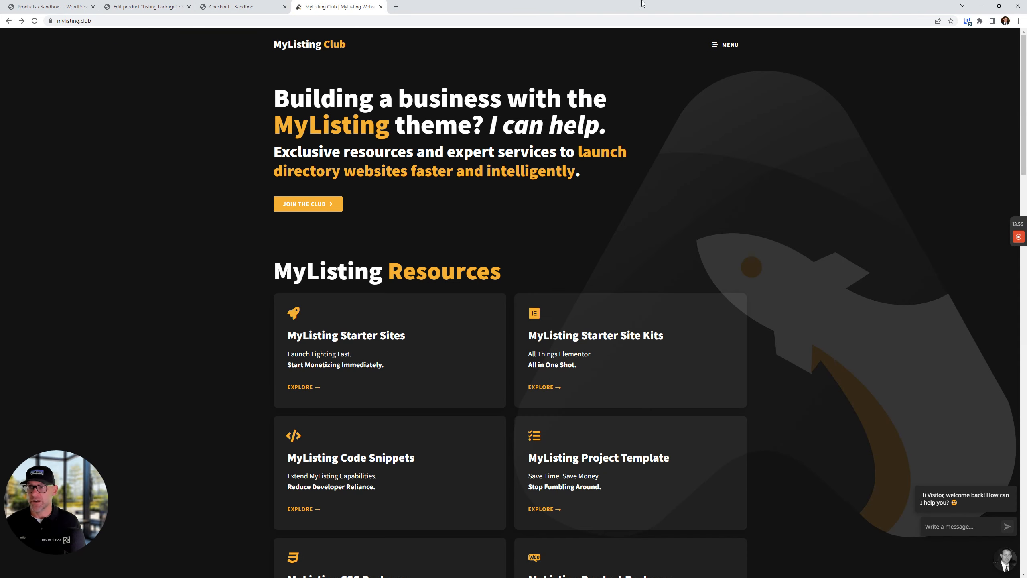
Filter the MyListing Club resources to Code Snippets and search for 'redir'
left_click(729, 45)
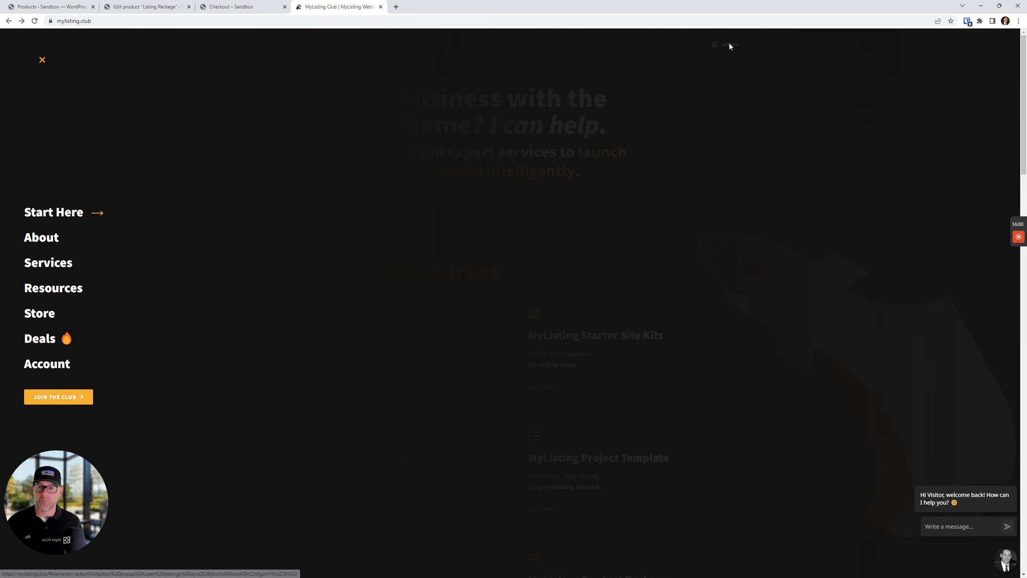
left_click(60, 294)
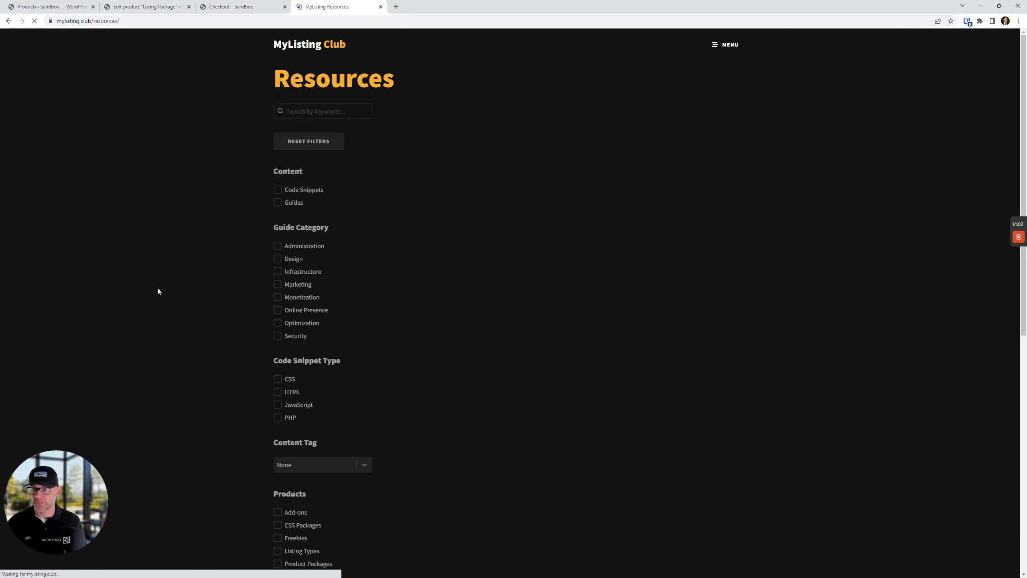
left_click(303, 192)
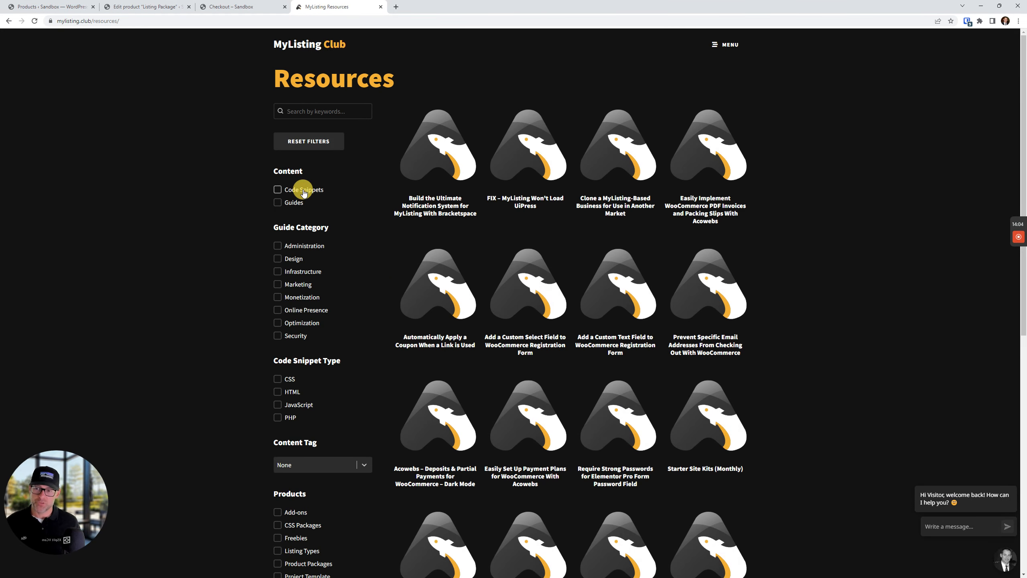
left_click(319, 112)
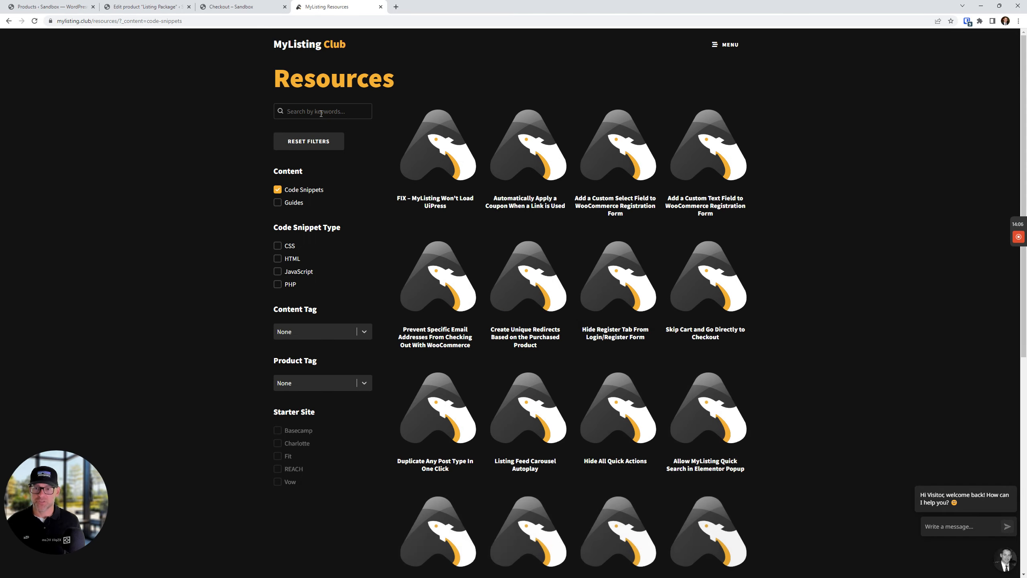
type("redirect")
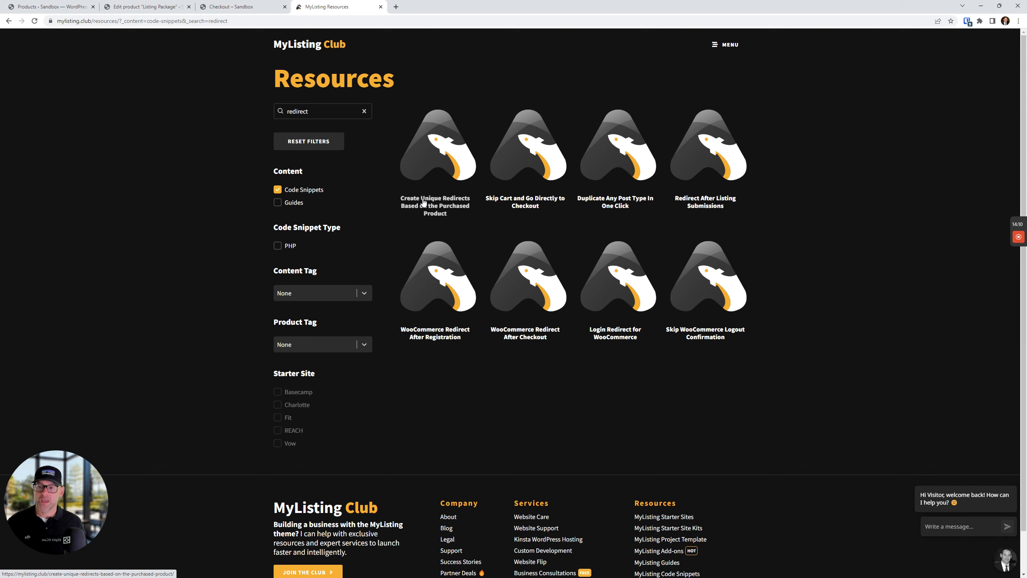
Open the 'Create Unique Redirects Based on the Purchased Product' article and copy its PHP code
left_click(445, 208)
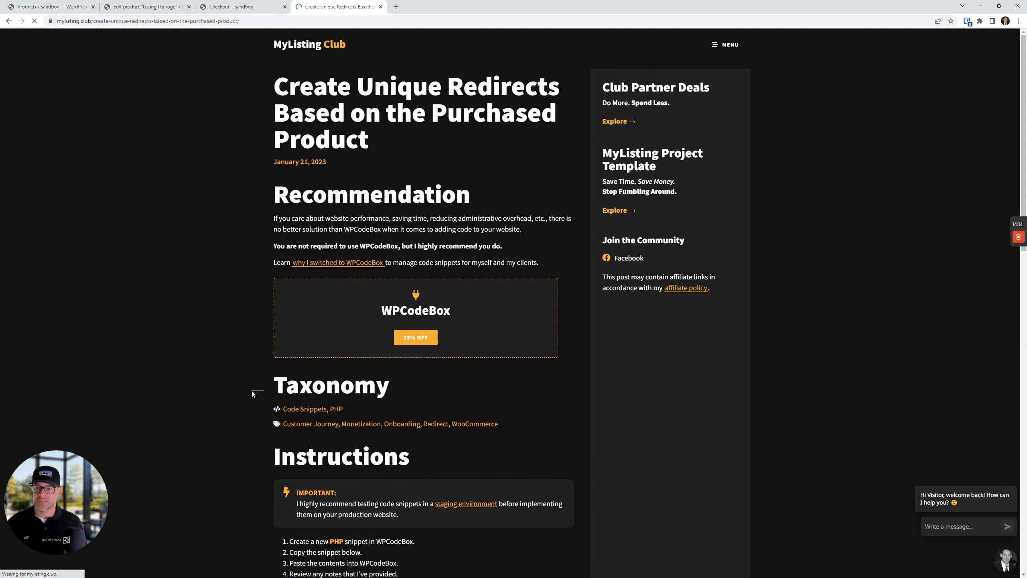
scroll(299, 361, "down", 8)
scroll(298, 364, "down", 6)
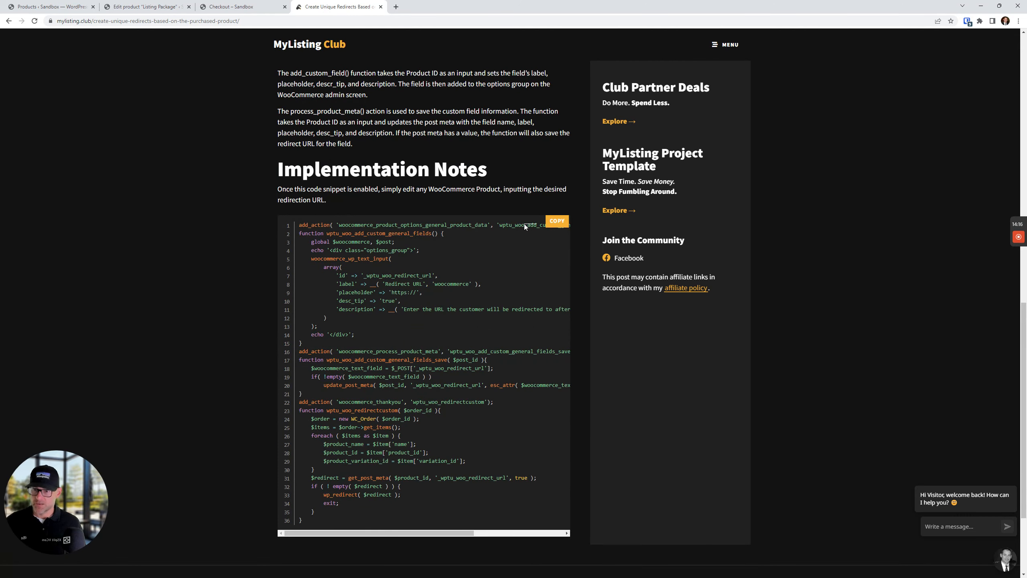
left_click(557, 221)
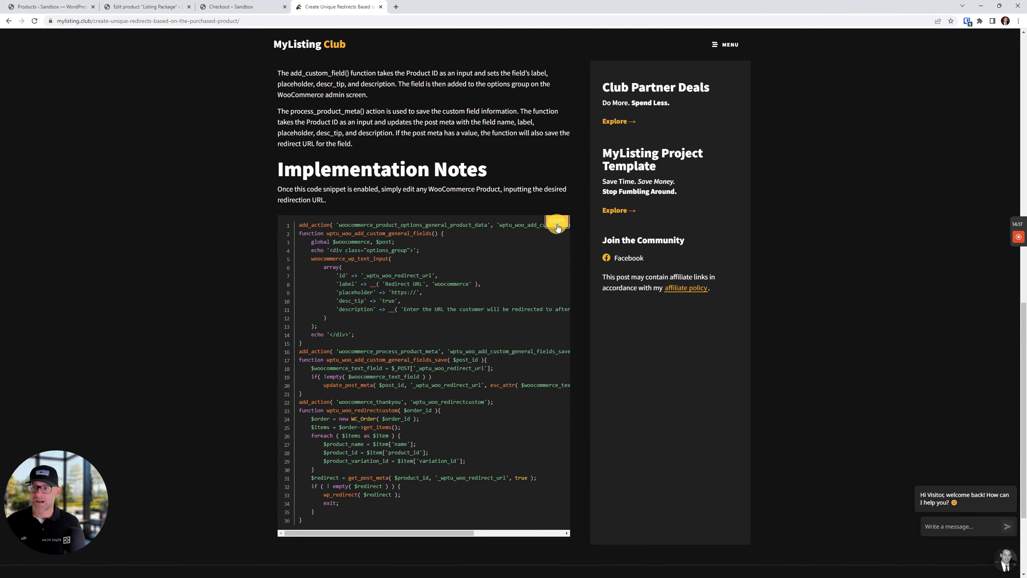
Reread the article's instructions, highlighting the PHP mention in its first step
left_click(234, 6)
left_click(338, 6)
scroll(268, 330, "up", 4)
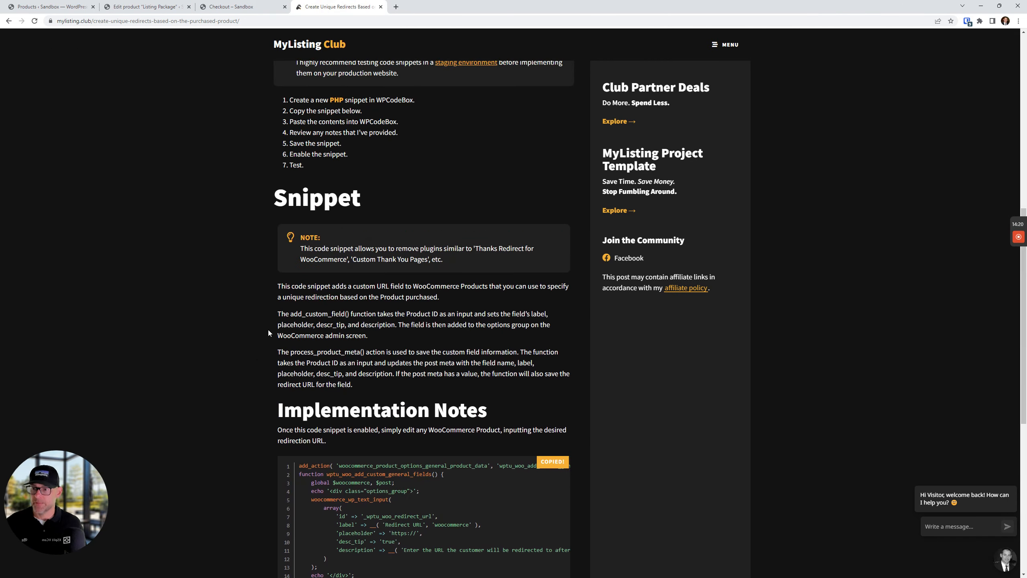
scroll(418, 187, "up", 5)
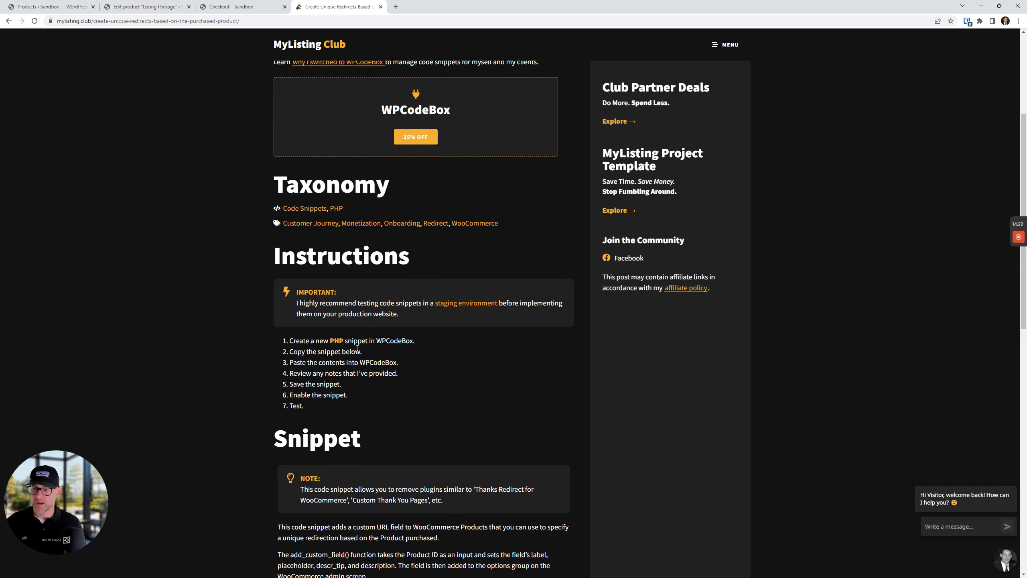
left_click_drag(335, 340, 349, 340)
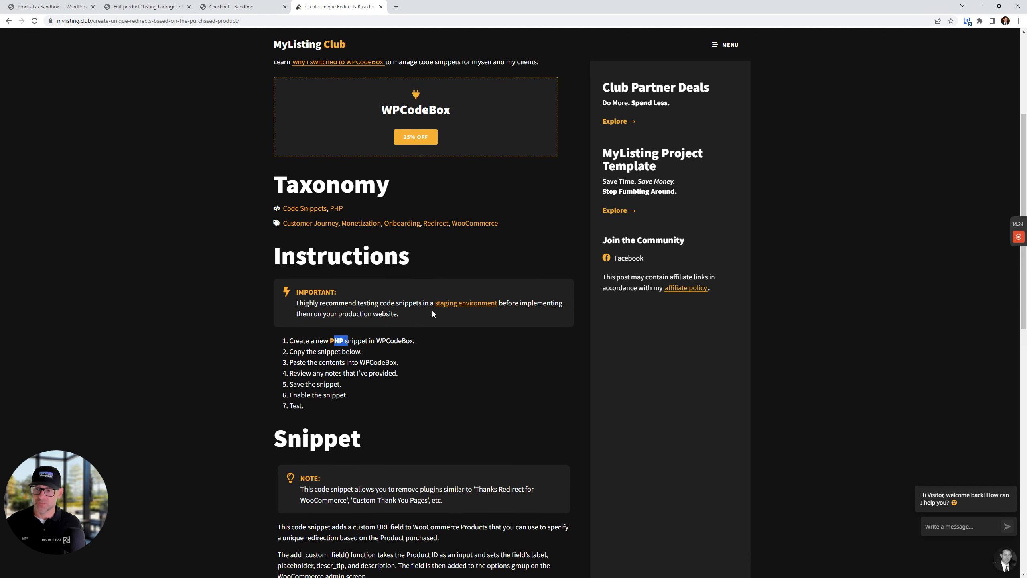
scroll(366, 402, "down", 3)
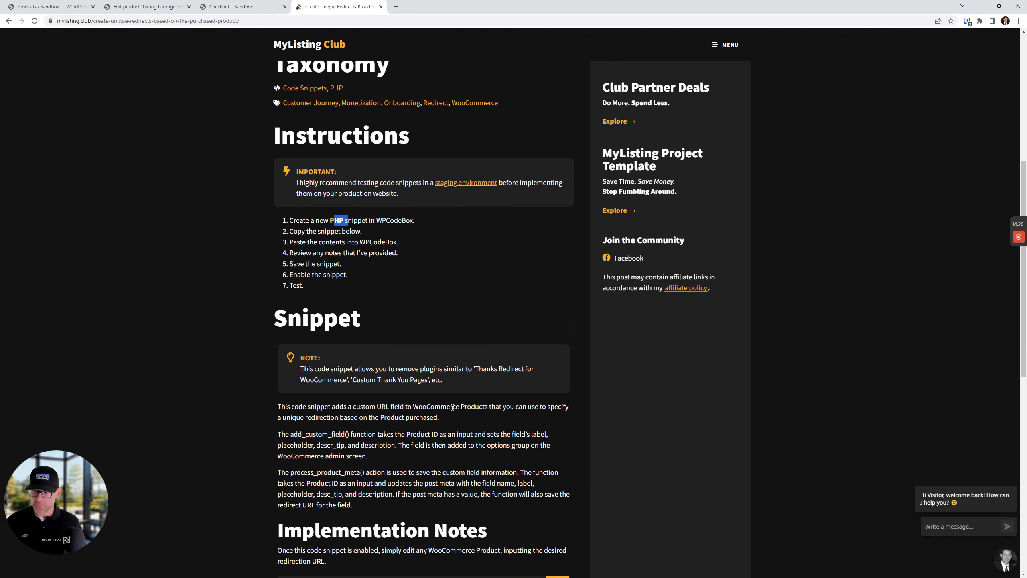
scroll(390, 426, "down", 2)
scroll(389, 425, "up", 1)
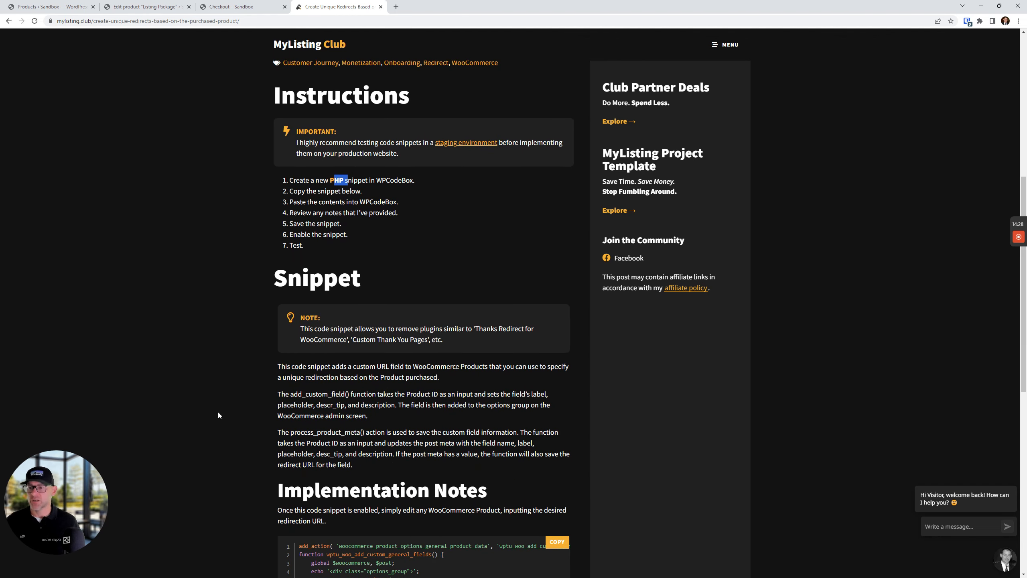
left_click(146, 6)
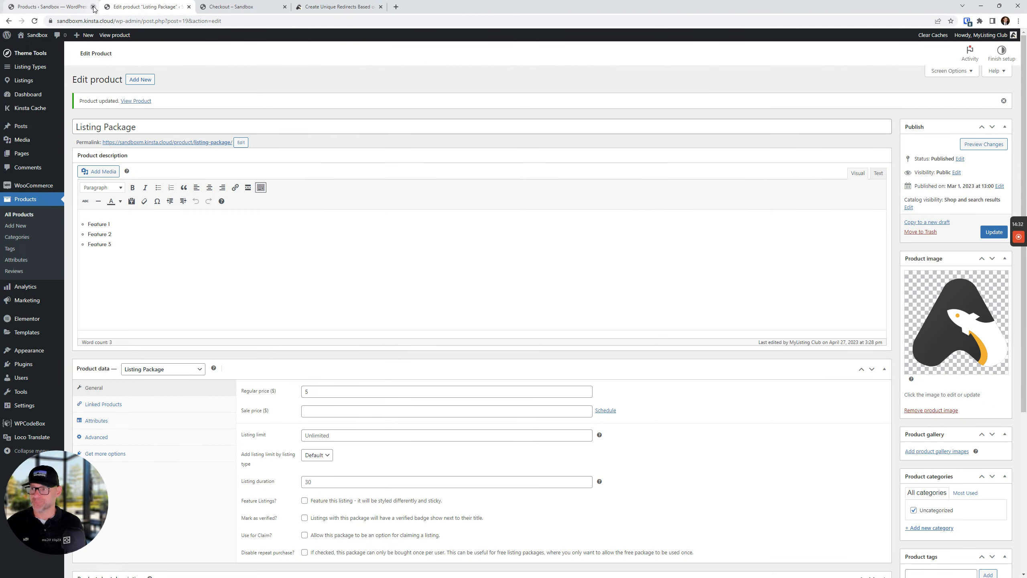
In WPCodeBox create a snippet titled 'Redirect', paste the copied code, save it and enable it
left_click(25, 423)
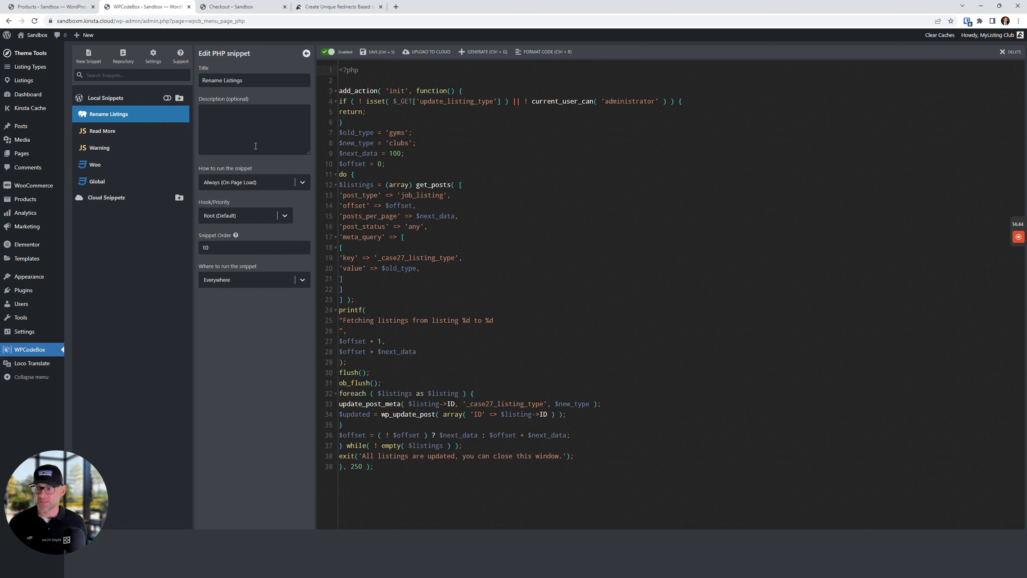
left_click(91, 60)
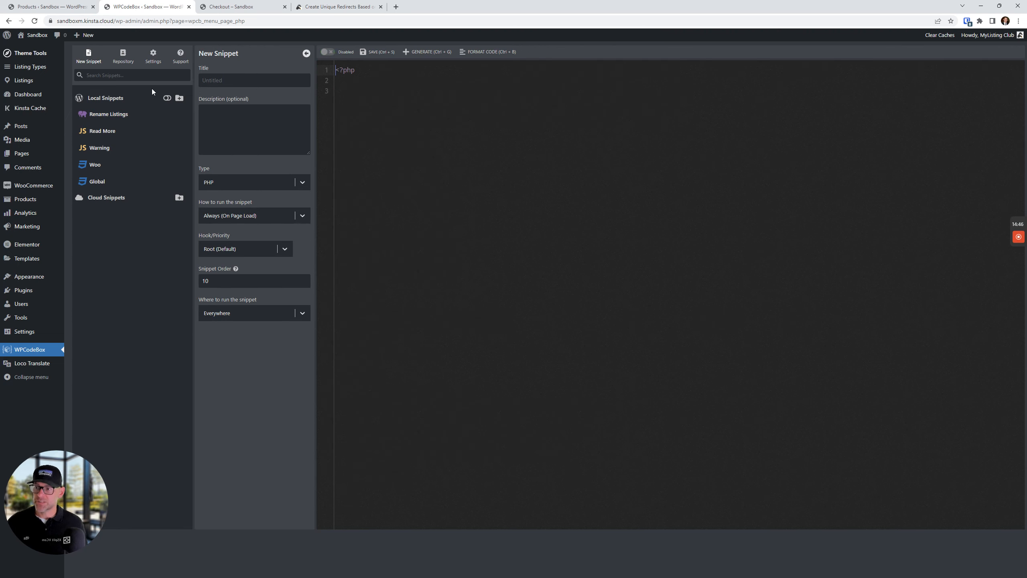
left_click(240, 83)
type("R")
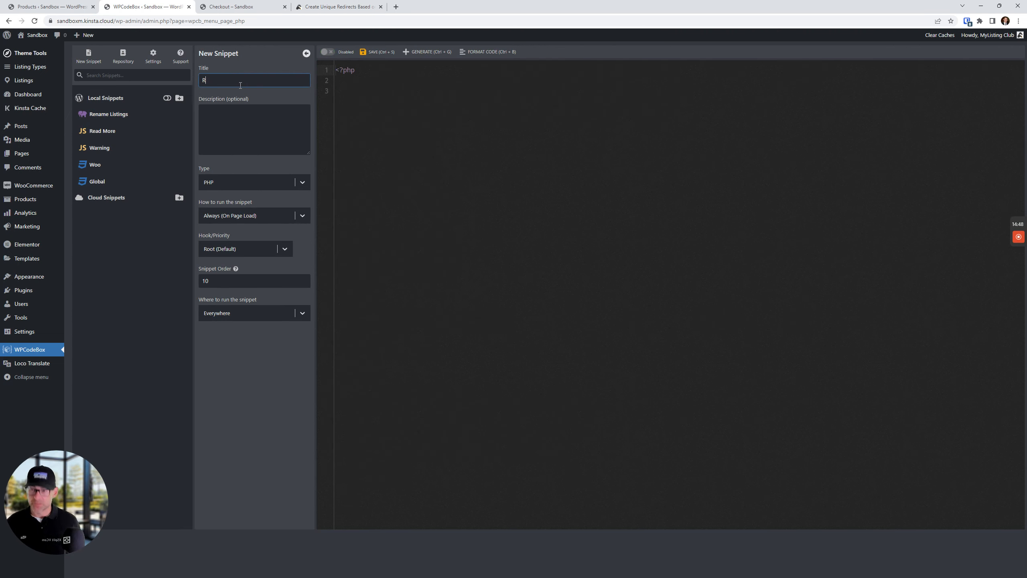
type("edirect")
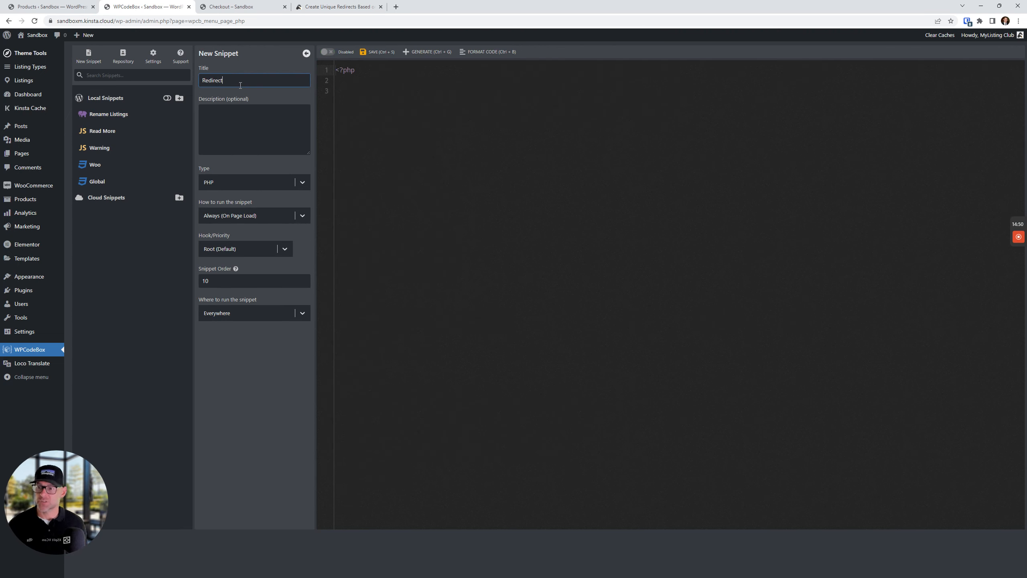
left_click(417, 97)
key("ctrl+v")
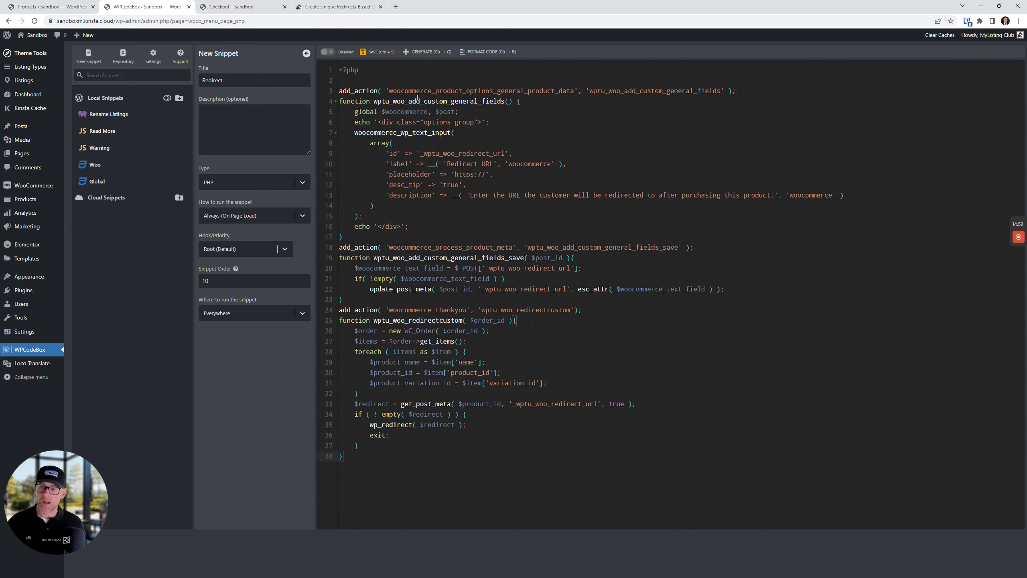
left_click(382, 52)
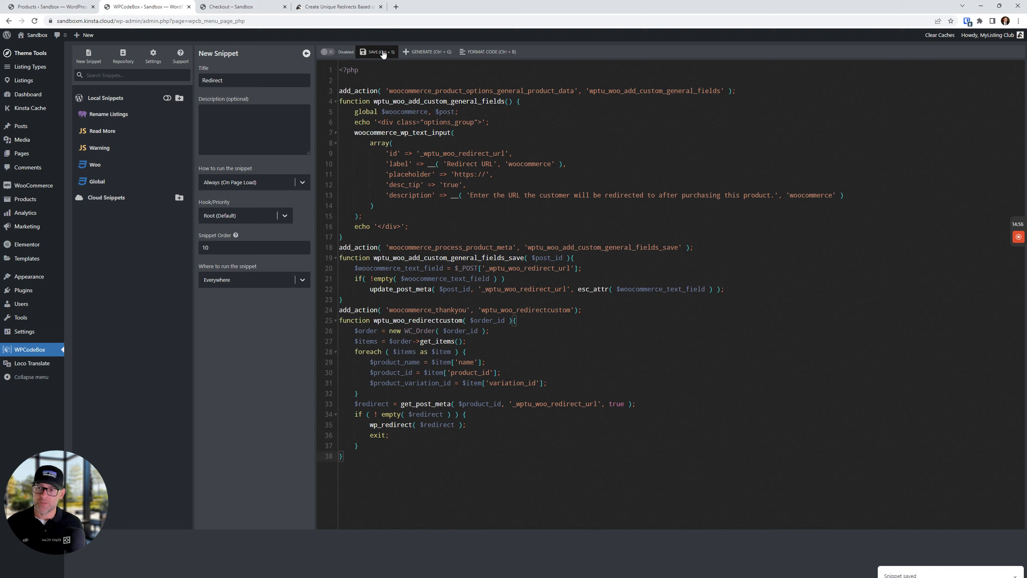
left_click(328, 52)
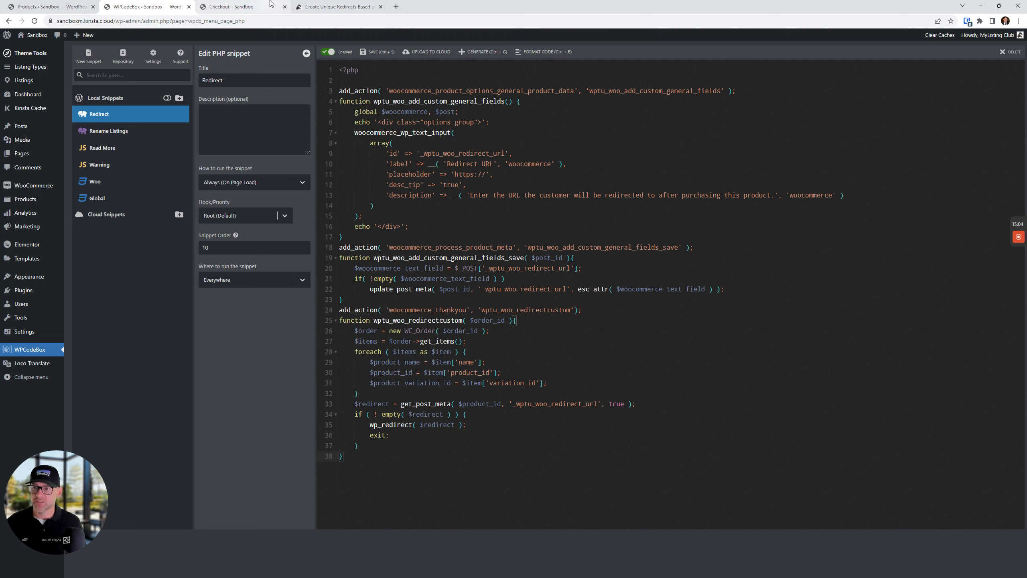
left_click(339, 6)
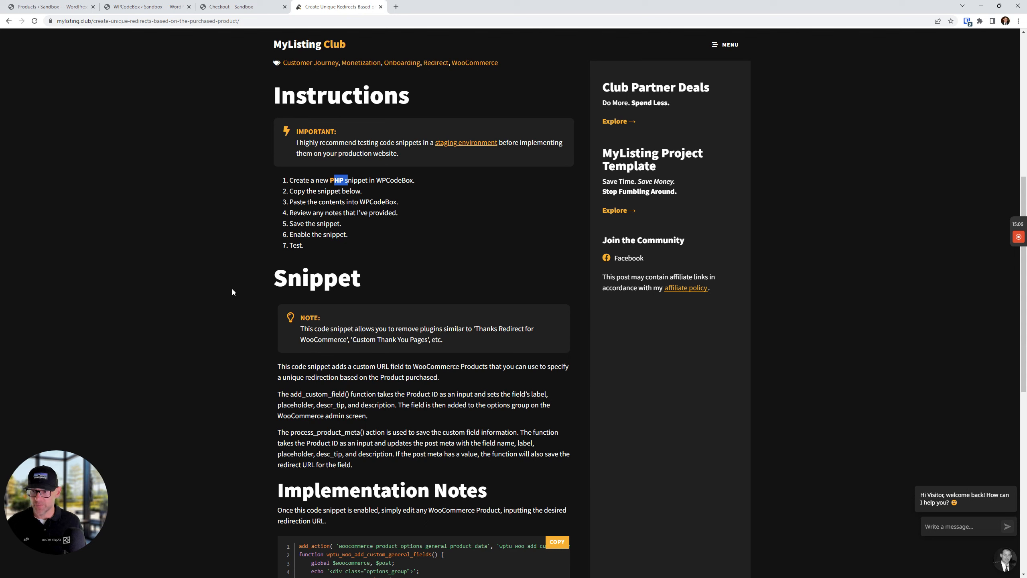
Open the Listing Package product editor from the products list and look for the Redirect URL field
left_click(268, 404)
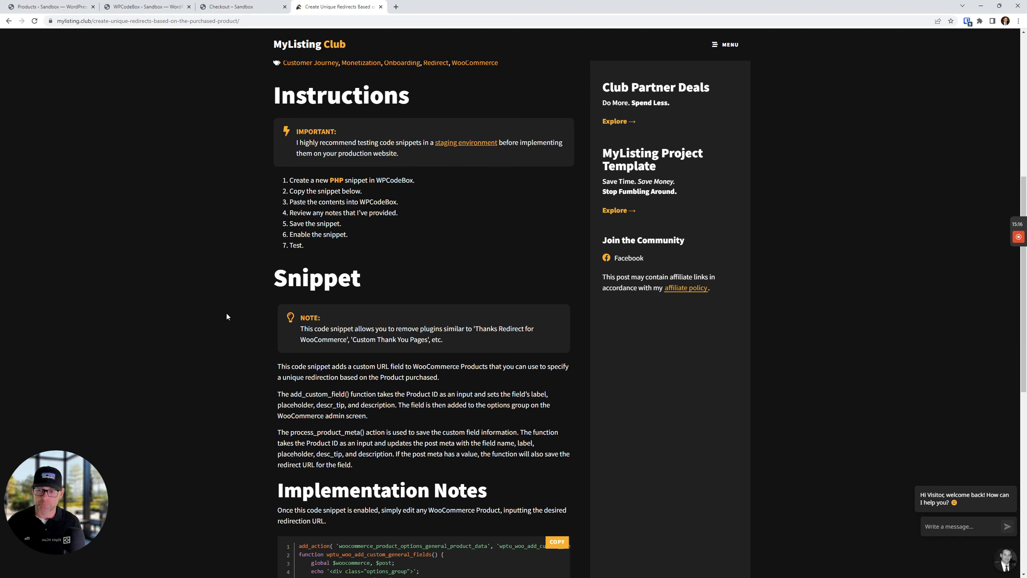
left_click(146, 7)
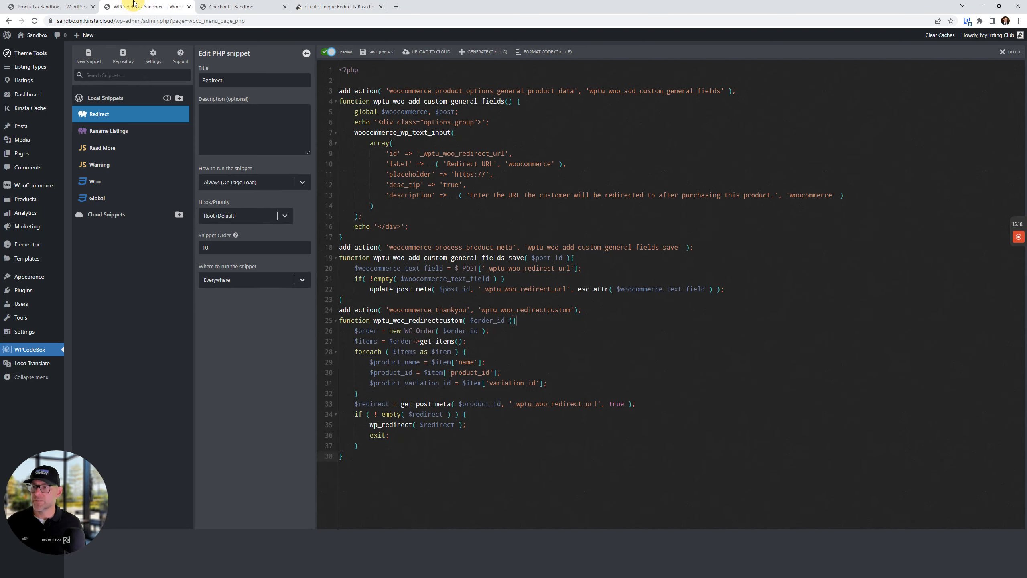
left_click(46, 4)
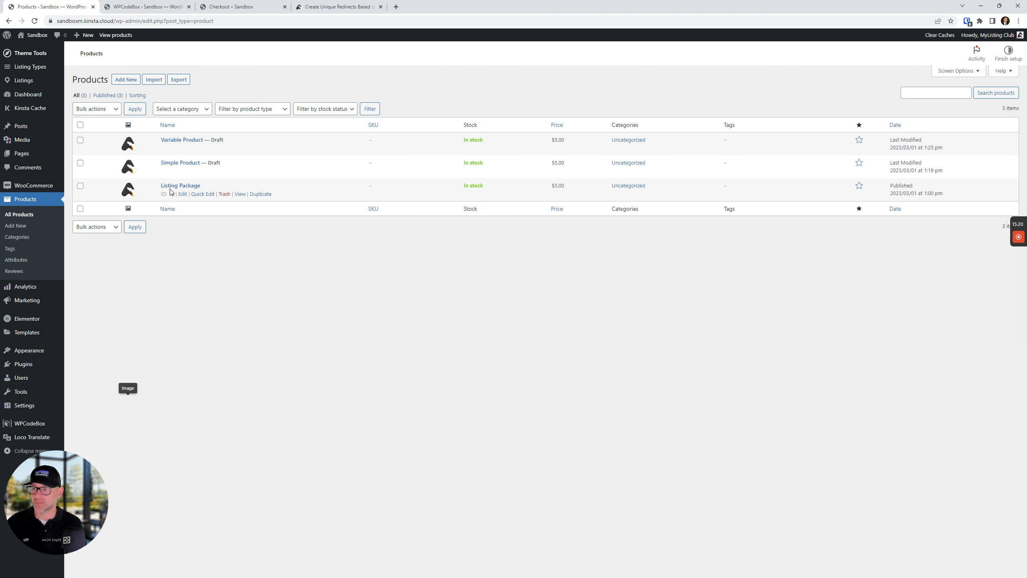
left_click(183, 195)
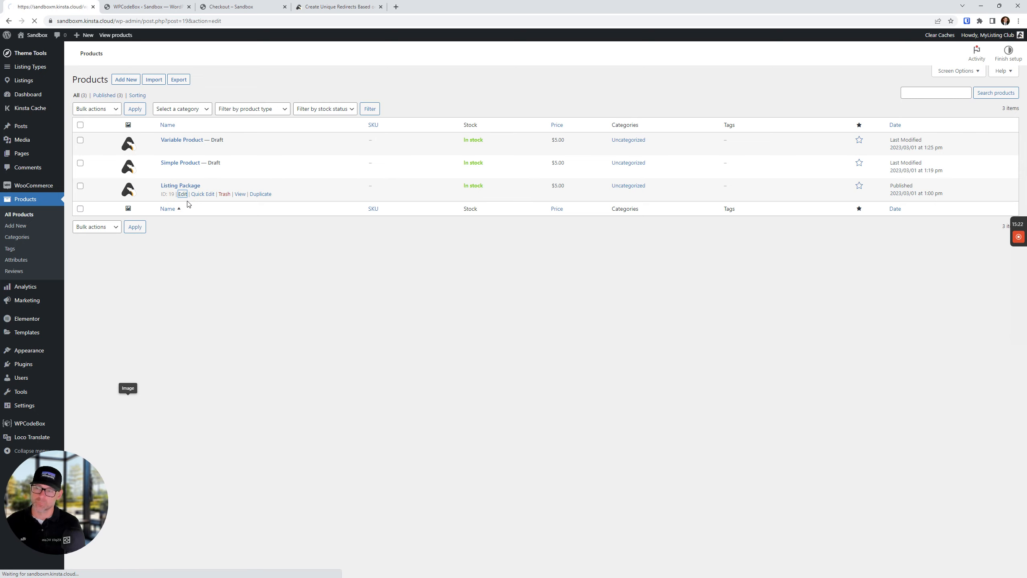
scroll(213, 445, "down", 5)
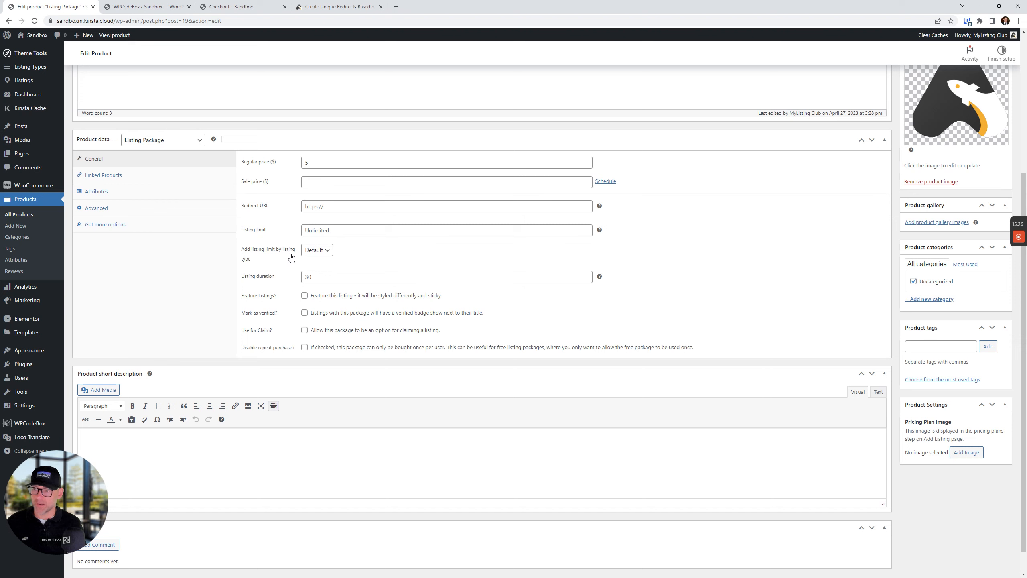
left_click(323, 209)
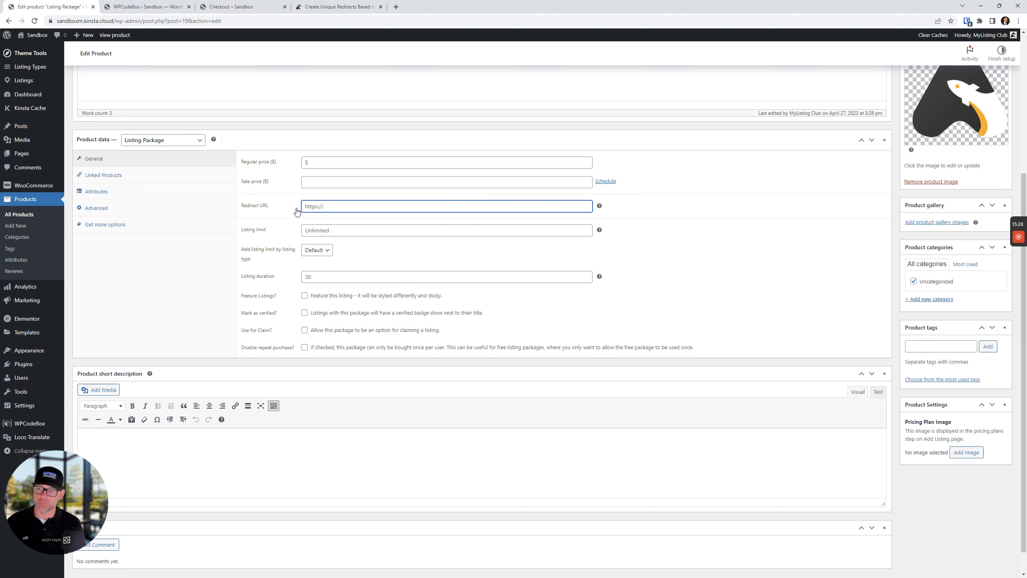
Check the Redirect snippet code again, then reload the product edit form
left_click(183, 4)
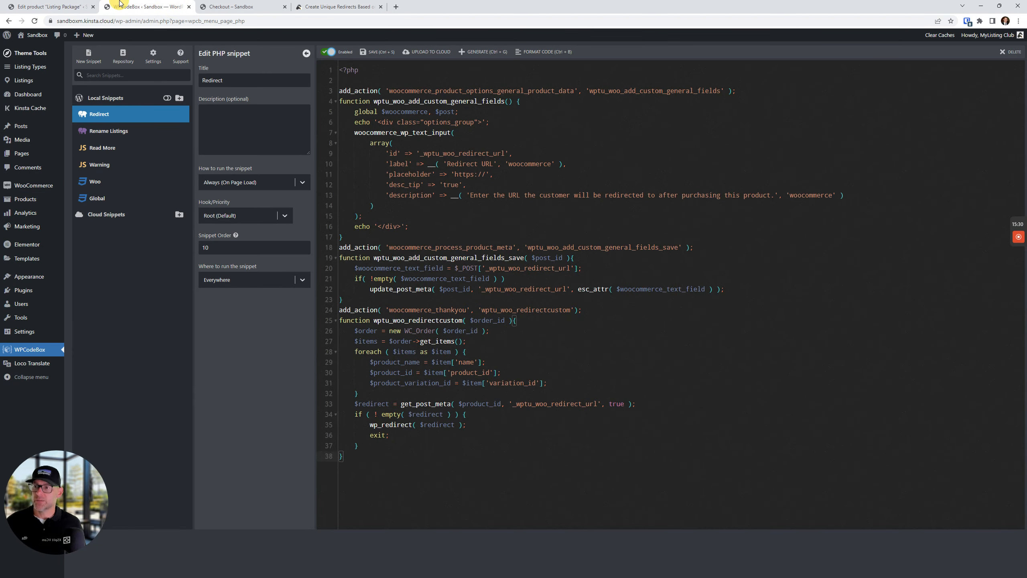
left_click(326, 56)
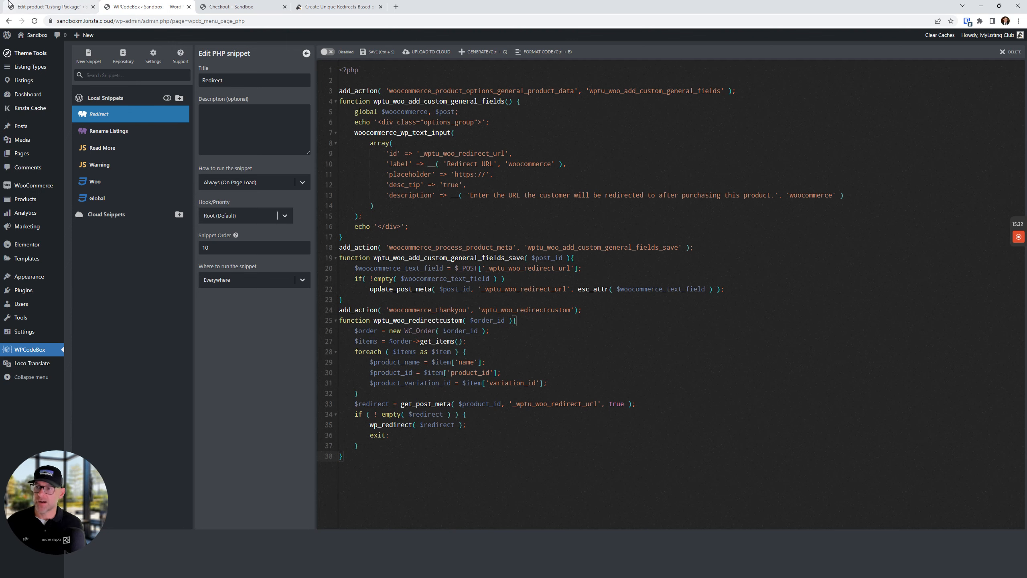
left_click(51, 6)
right_click(54, 4)
left_click(30, 3)
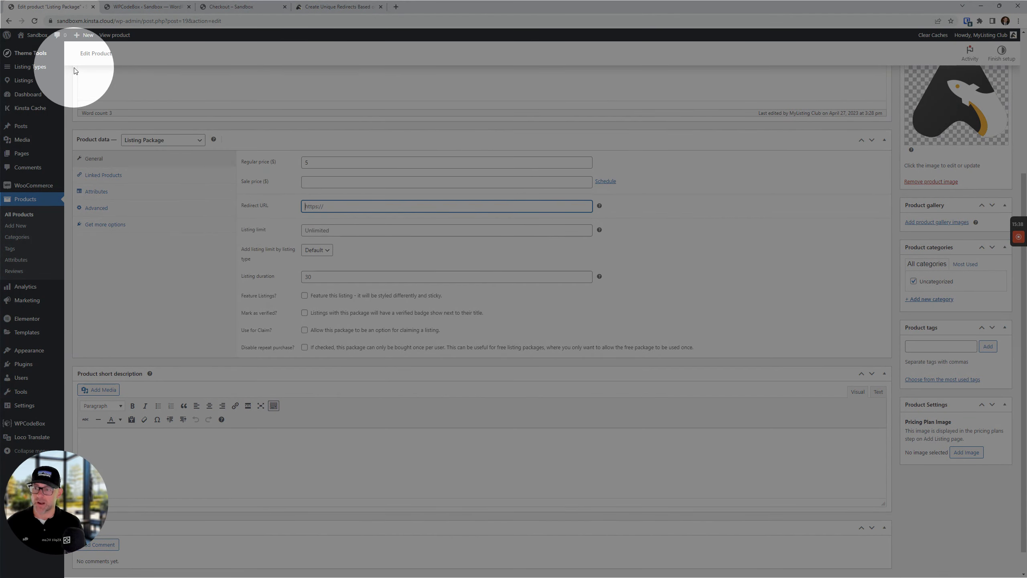
left_click(34, 21)
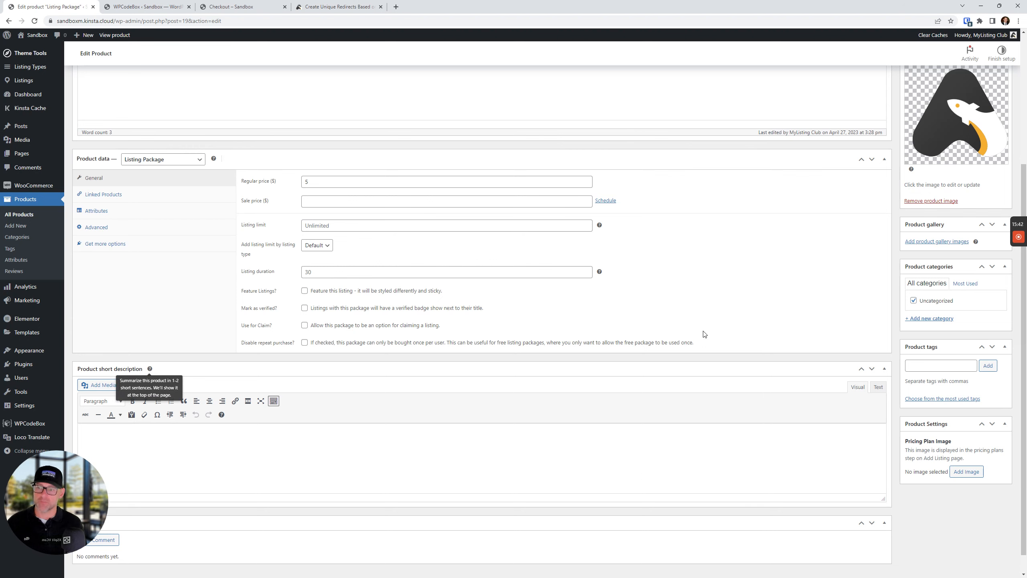
Enable the Redirect snippet and reload the product page to reveal the Redirect URL setting
left_click(146, 6)
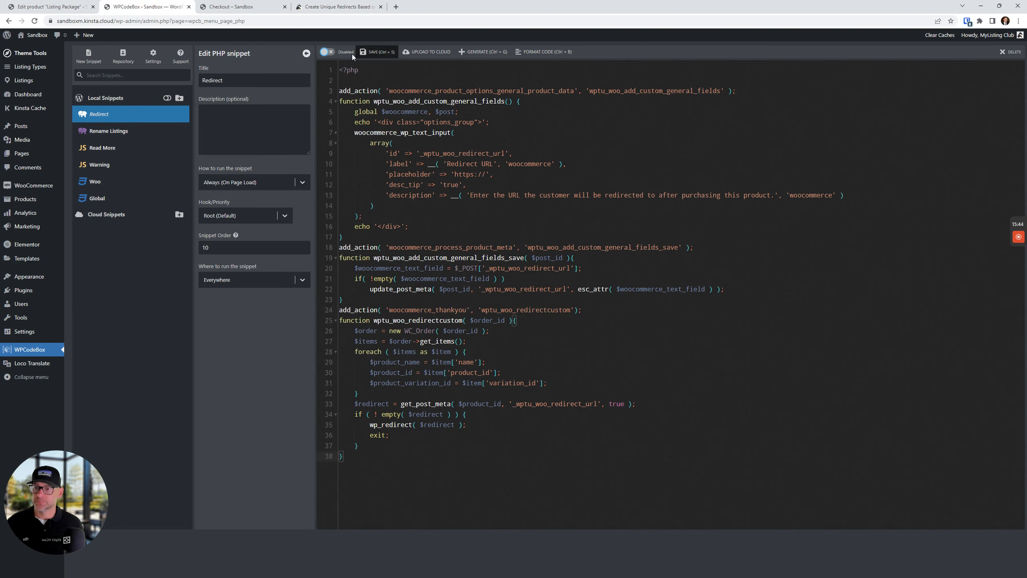
left_click(327, 53)
left_click(59, 5)
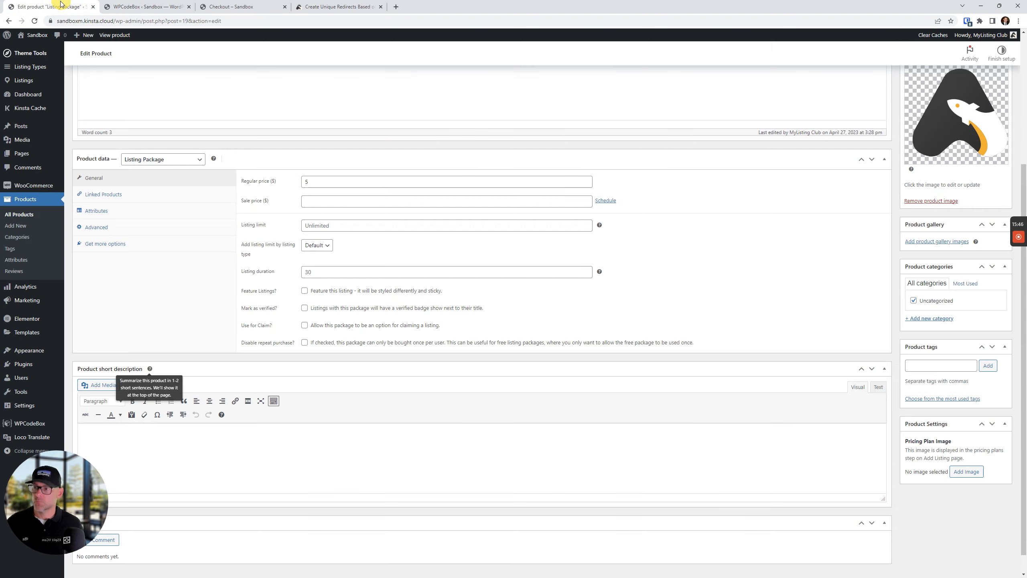
left_click(35, 20)
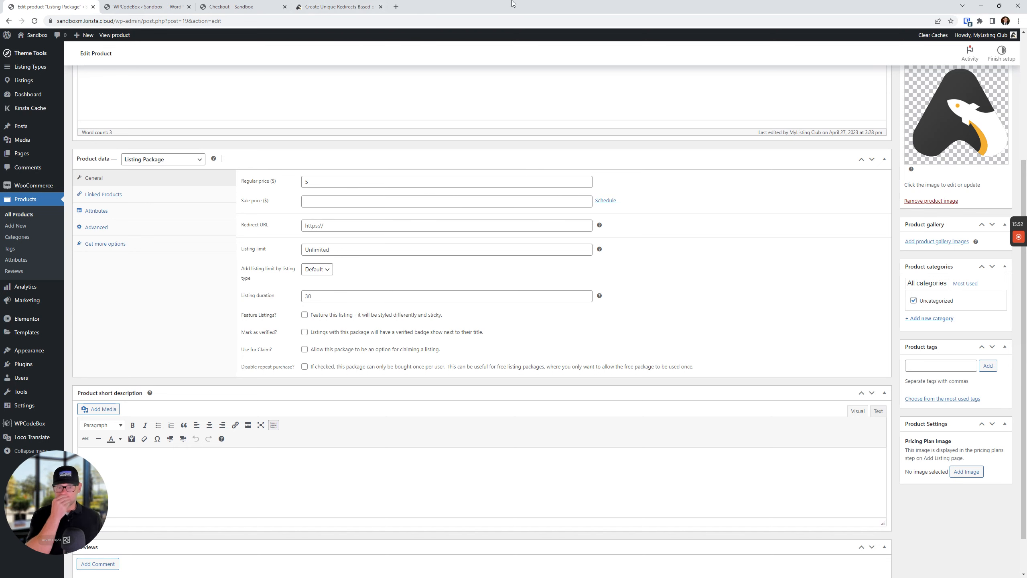
Duplicate the Checkout tab and point the copy at /add-listing, showing listing types LT1 and LT2
left_click(228, 7)
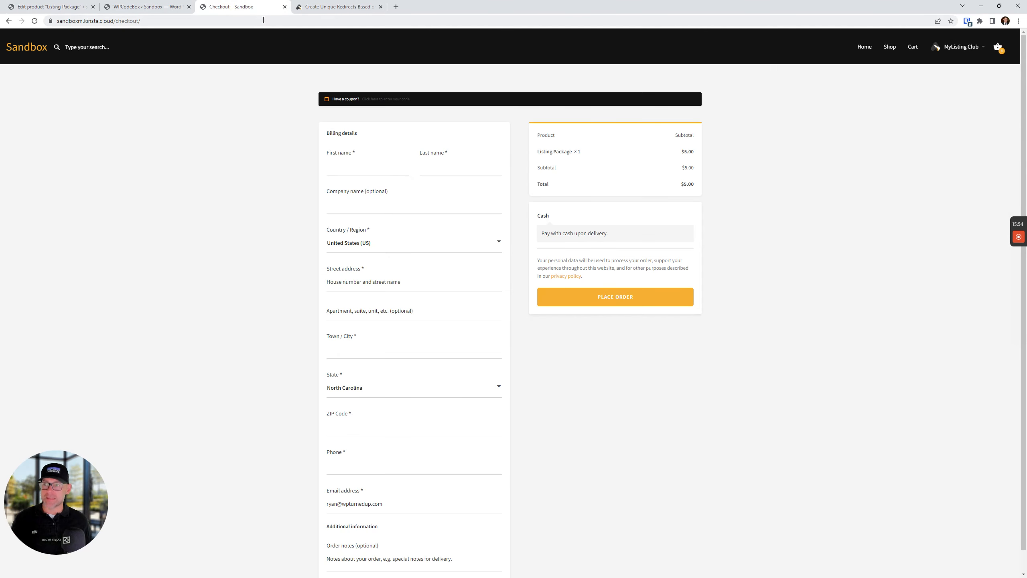
left_click(255, 20)
key("End")
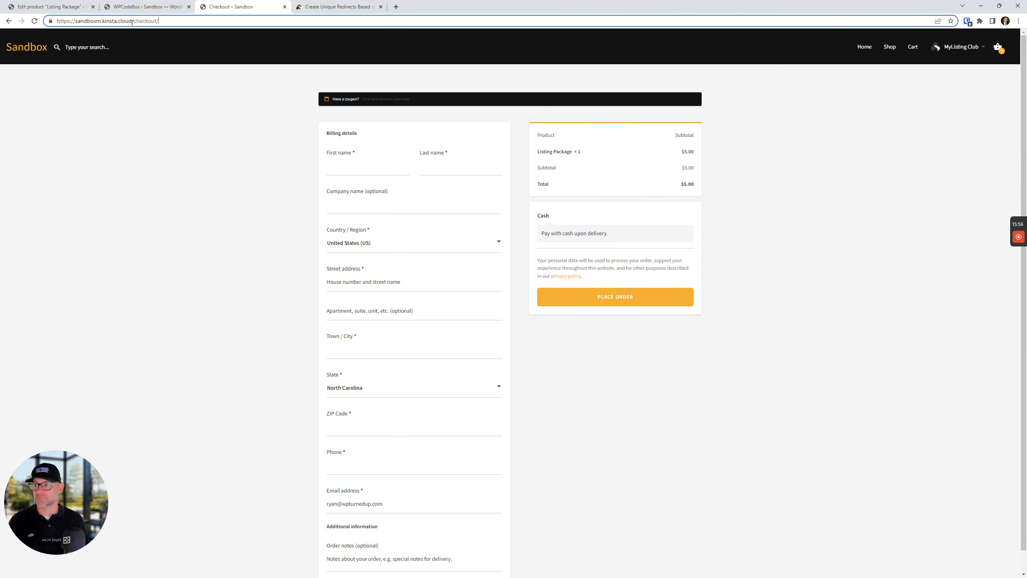
right_click(265, 5)
left_click(305, 59)
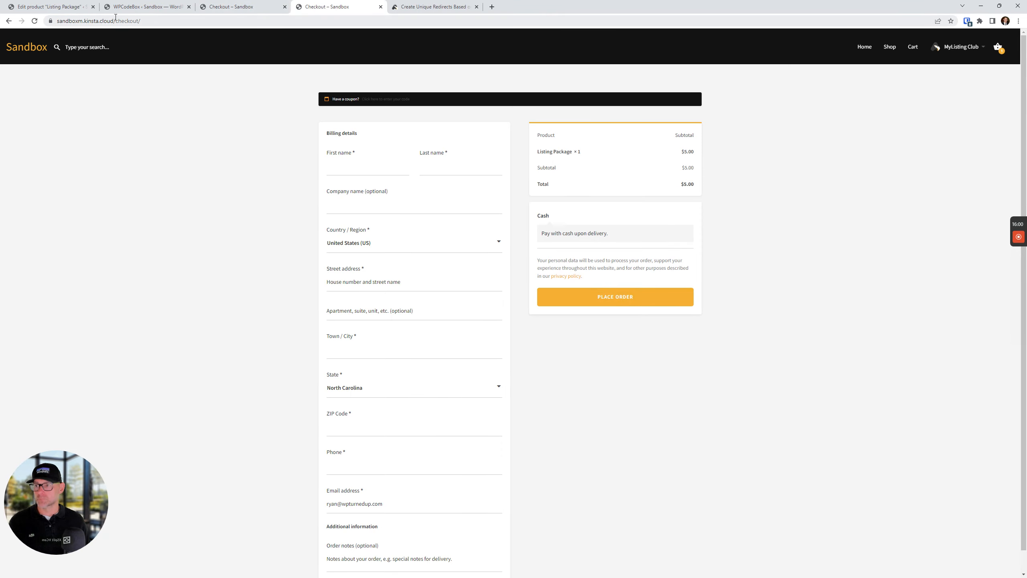
left_click_drag(115, 17, 356, 18)
type("ad")
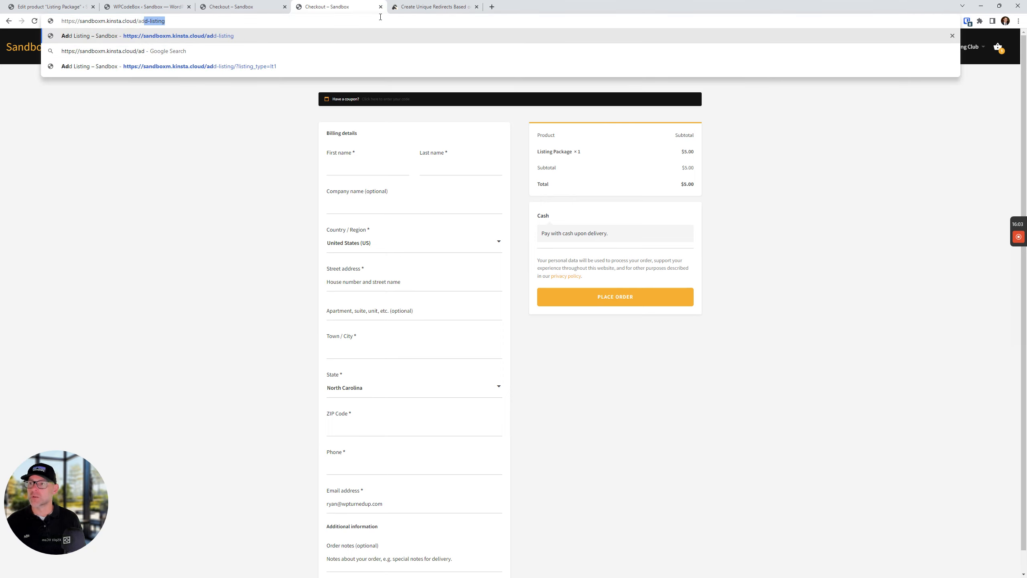
key("Return")
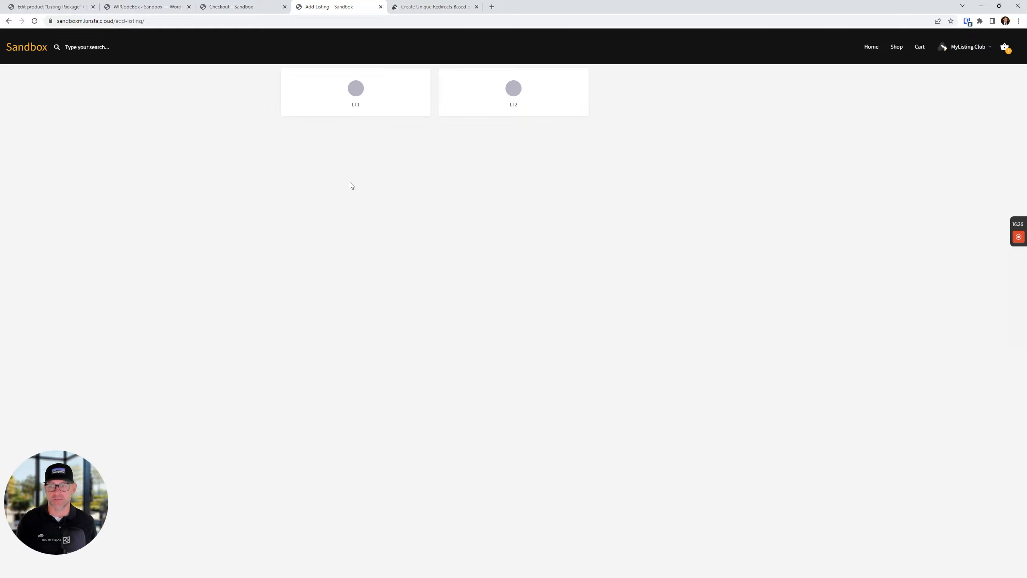
left_click(121, 23)
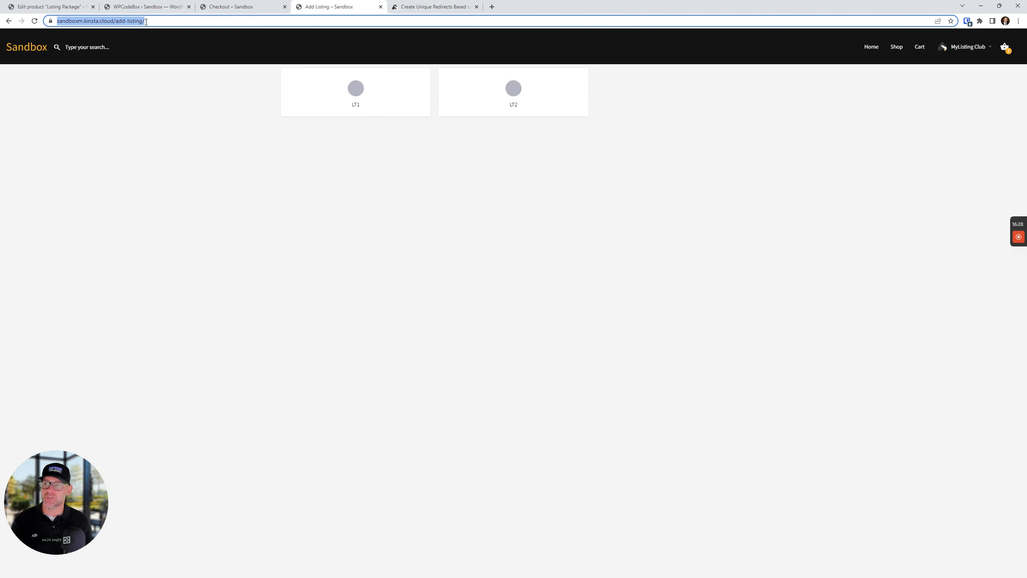
right_click(145, 22)
left_click(178, 80)
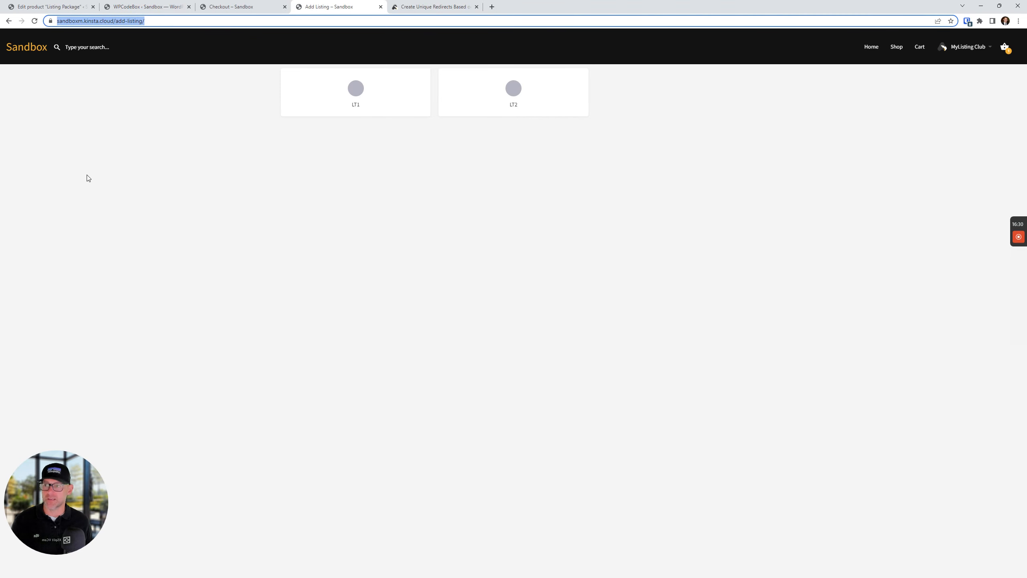
left_click(55, 4)
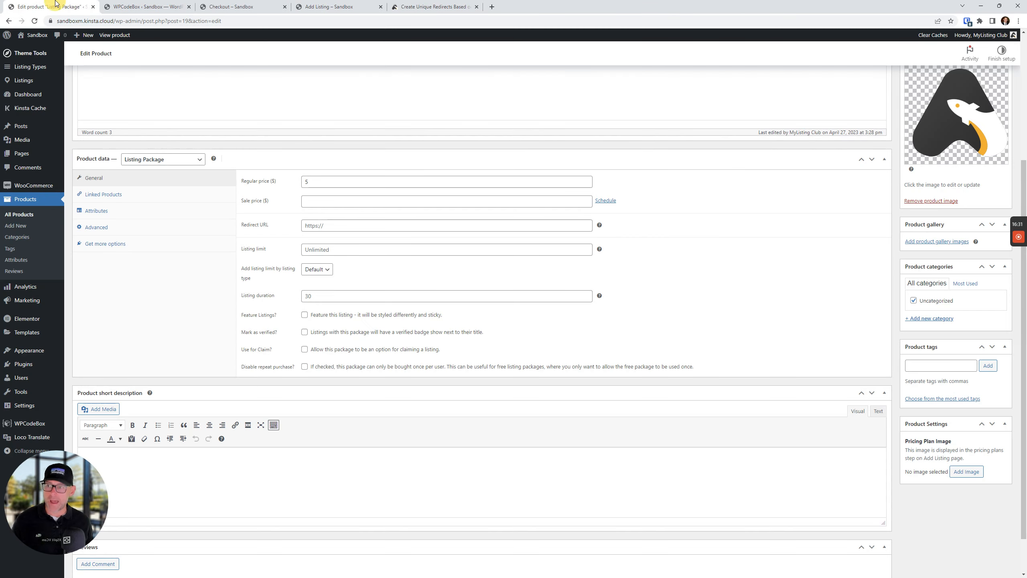
left_click(339, 226)
key("ctrl+v")
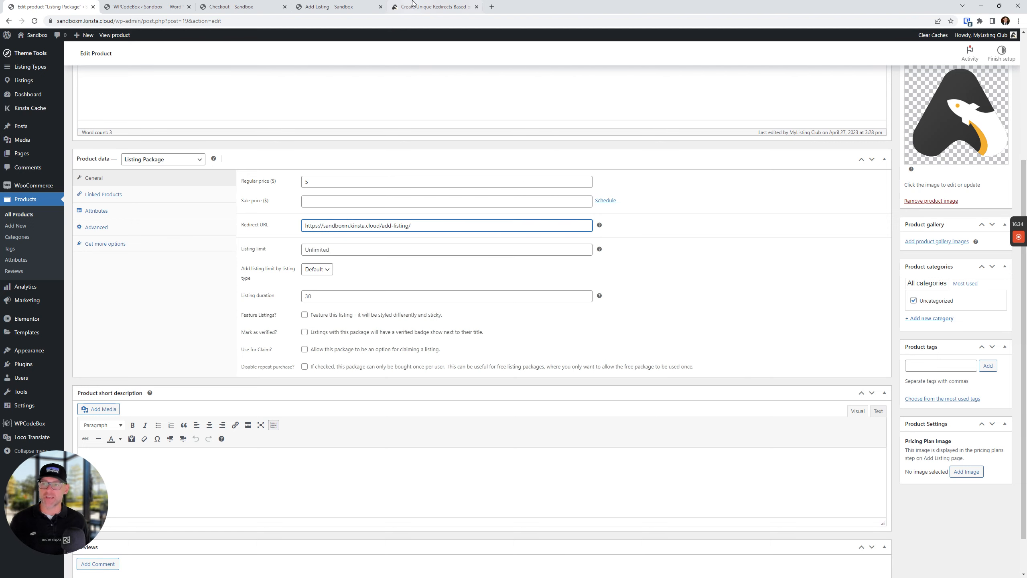
left_click(238, 6)
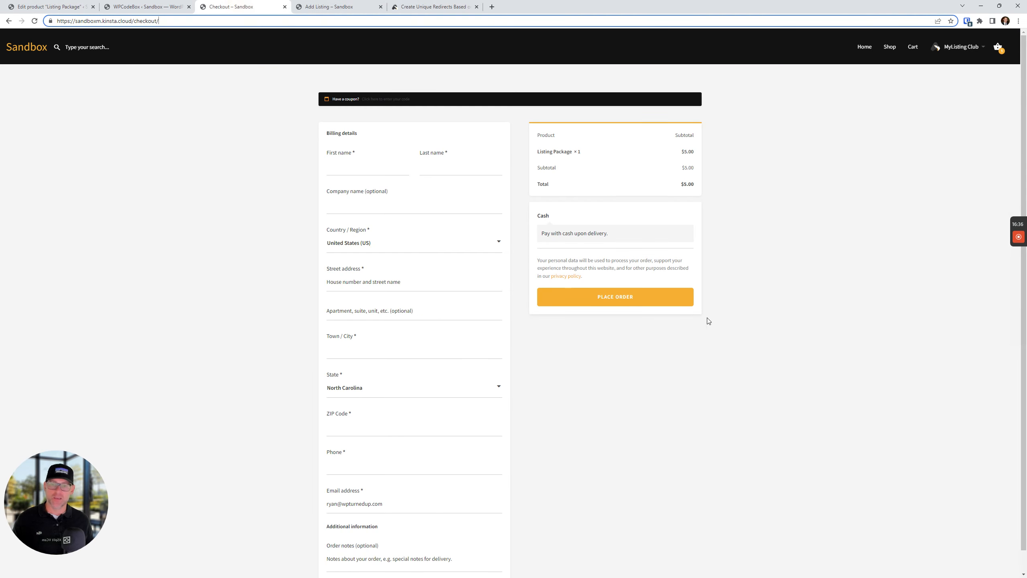
left_click(336, 7)
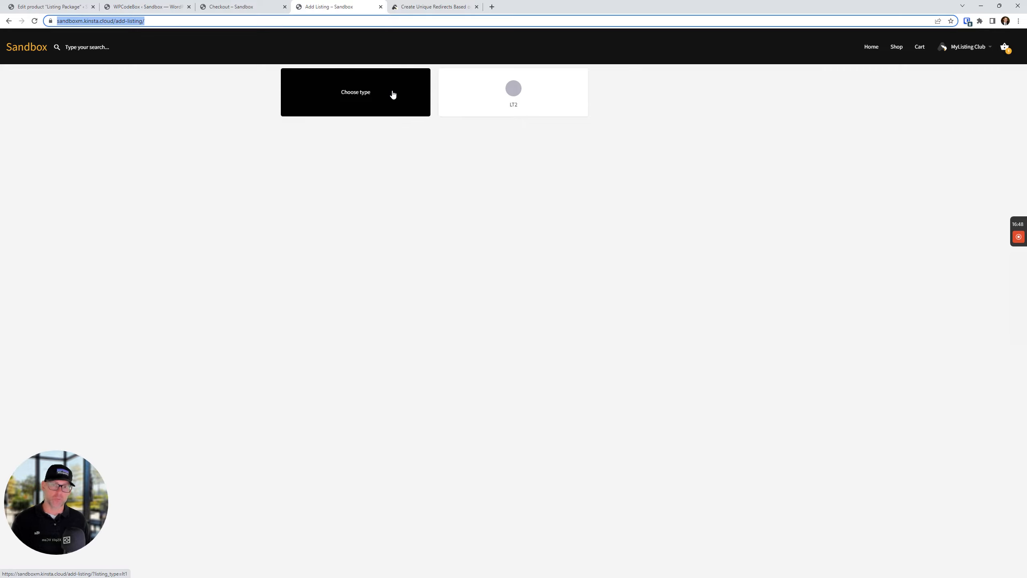
Pick the LT1 listing type and copy its add-listing address ending in ?listing_type=lt1
left_click(378, 99)
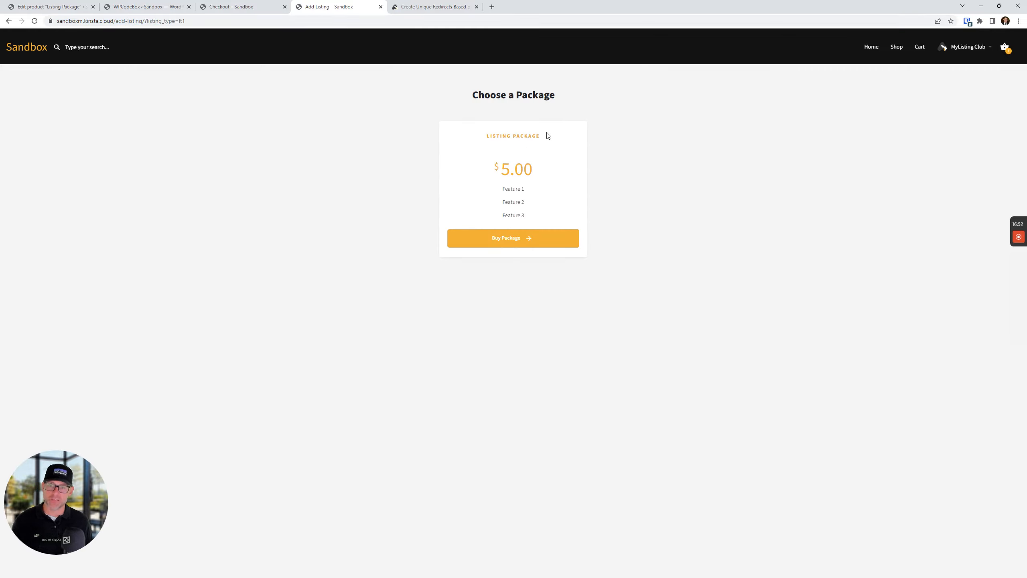
left_click(187, 20)
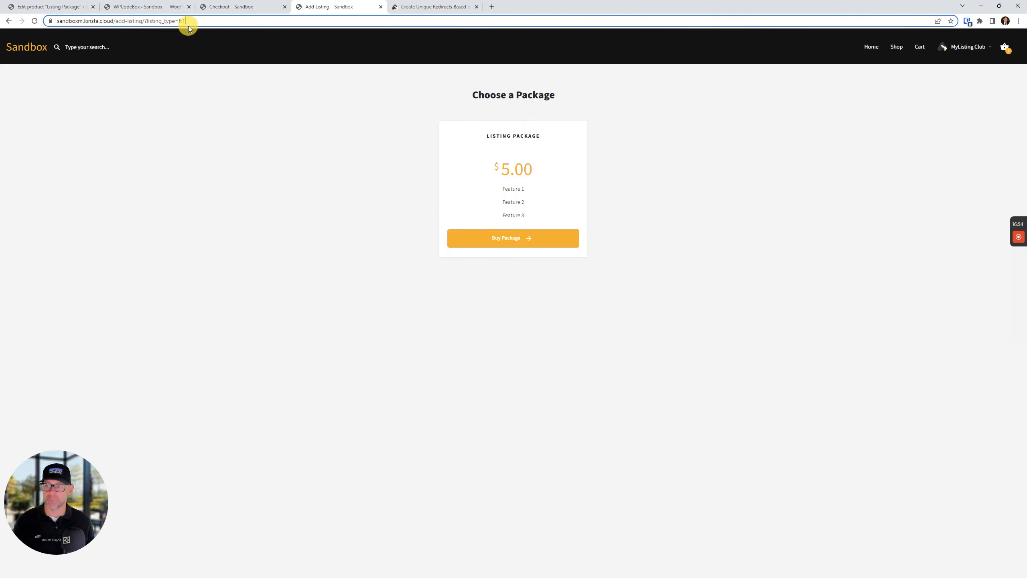
right_click(194, 21)
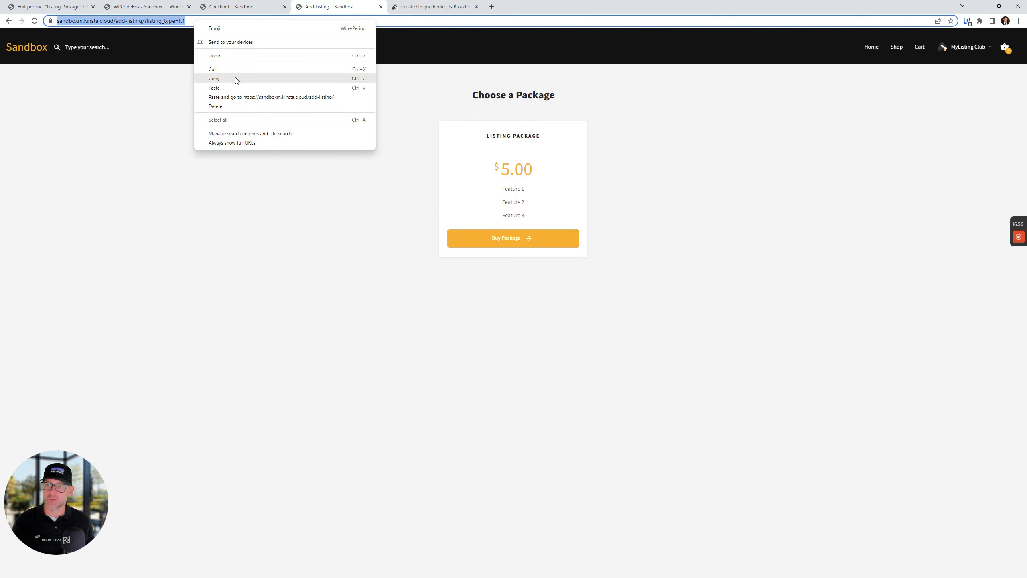
left_click(237, 80)
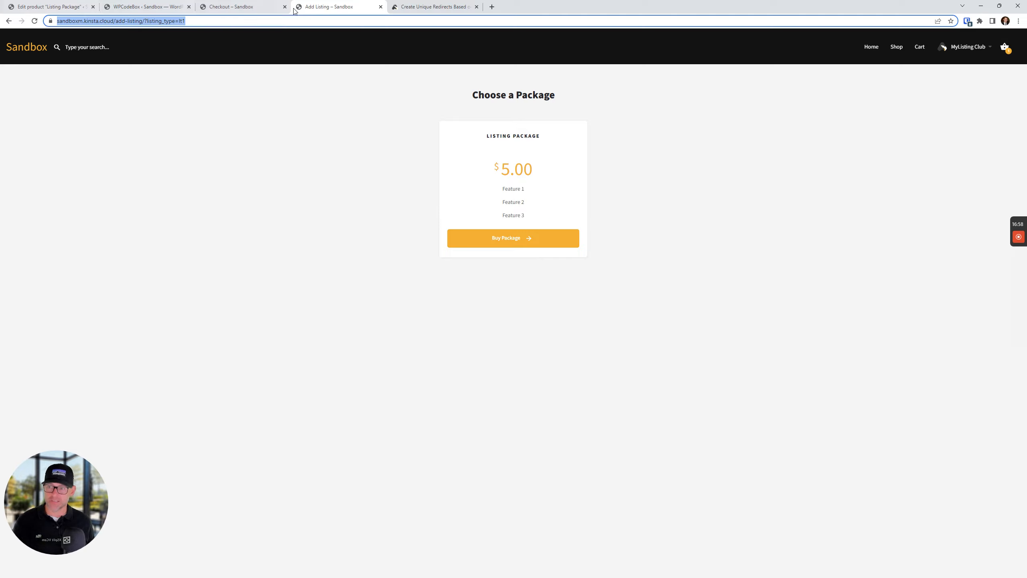
left_click(8, 21)
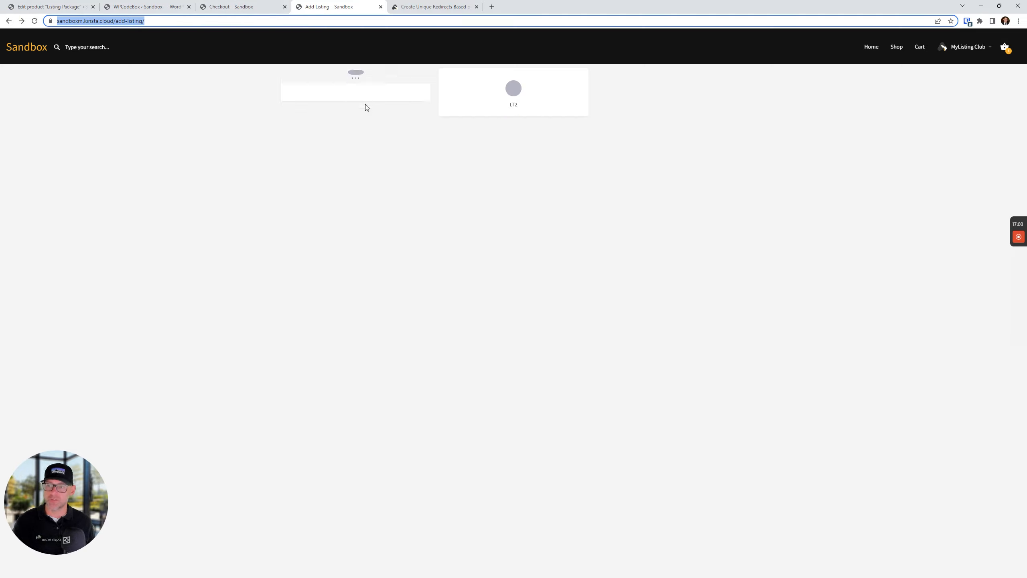
left_click(364, 93)
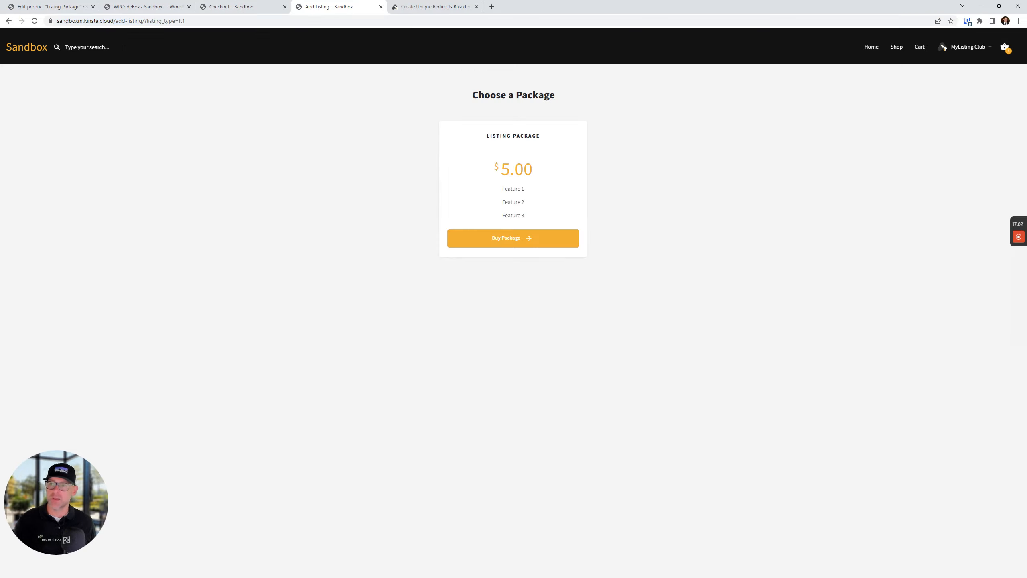
left_click(137, 21)
right_click(137, 21)
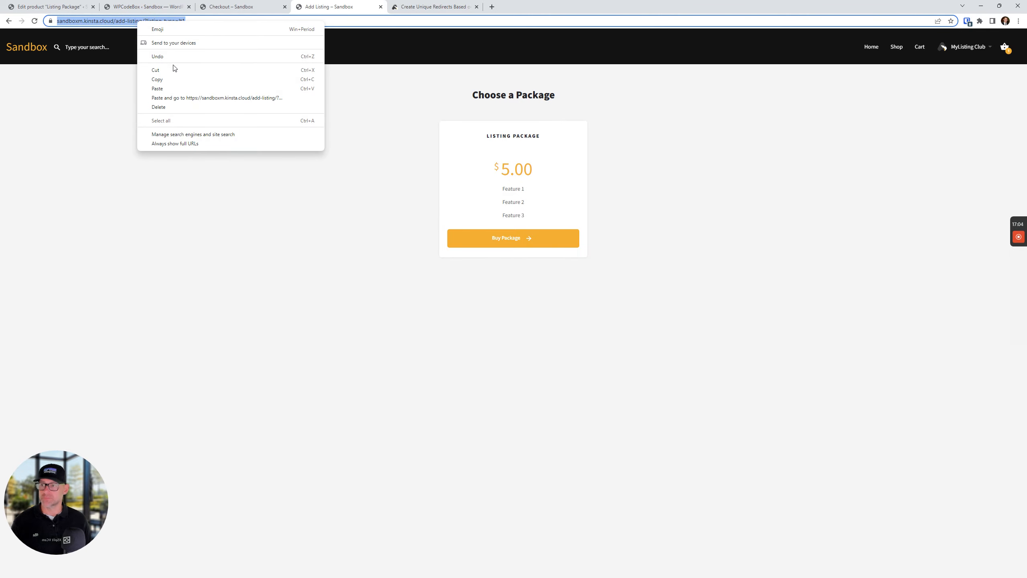
left_click(172, 79)
Replace the Listing Package's Redirect URL with the copied LT1 address
left_click(54, 5)
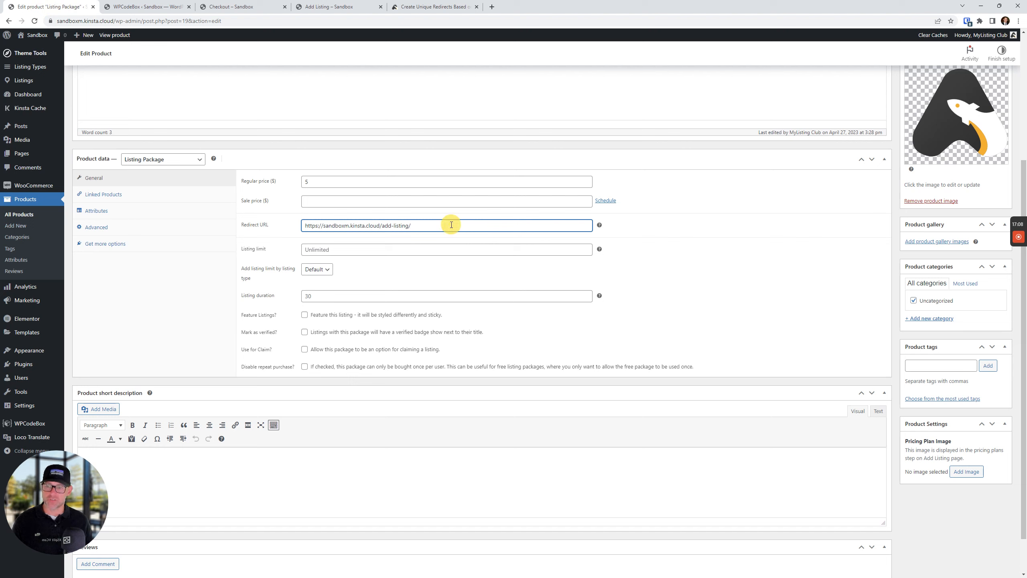
left_click_drag(449, 226, 278, 228)
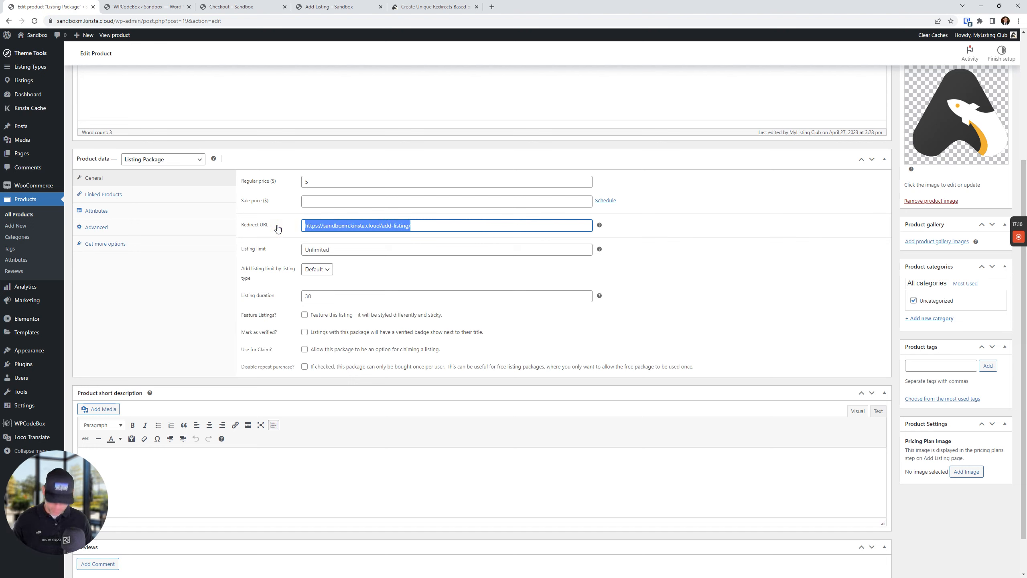
key("ctrl+v")
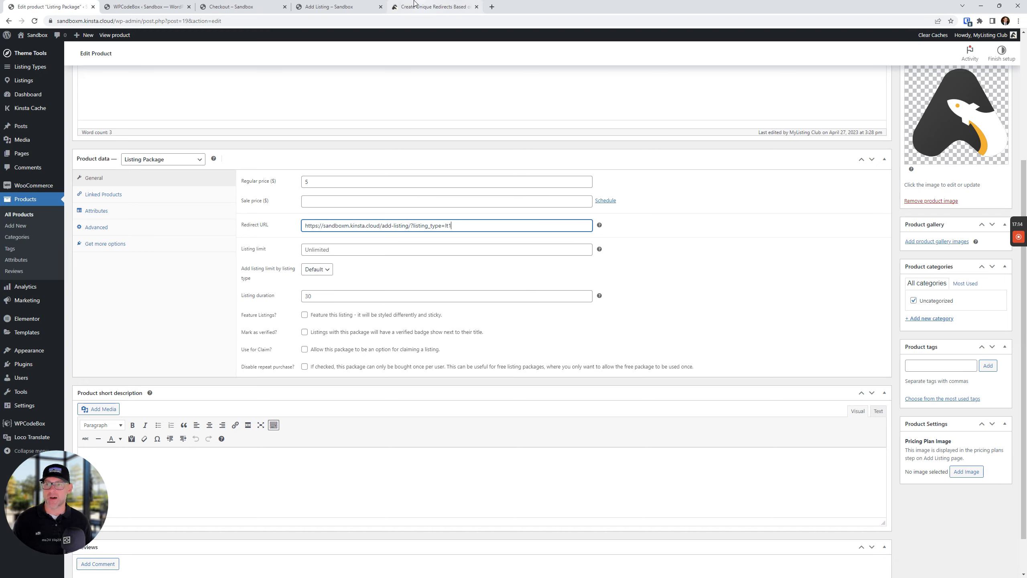
left_click(351, 6)
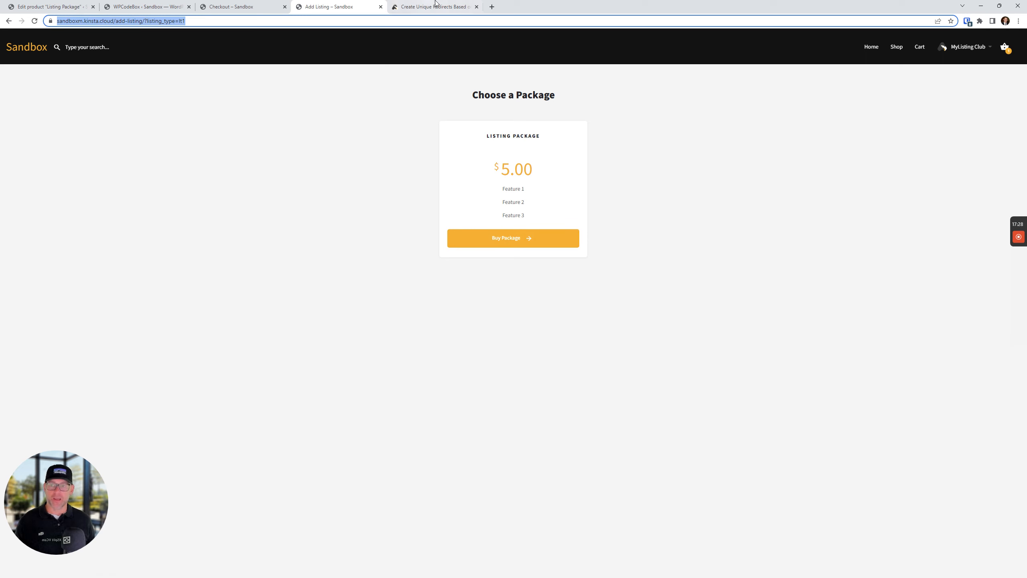
left_click(150, 3)
left_click(49, 6)
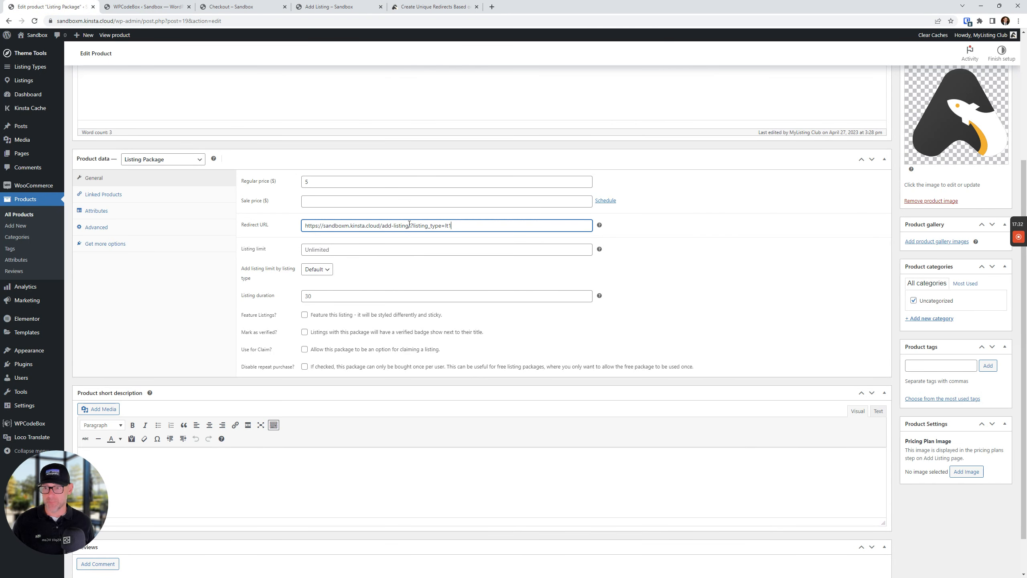
left_click_drag(409, 224, 683, 216)
key("BackSpace")
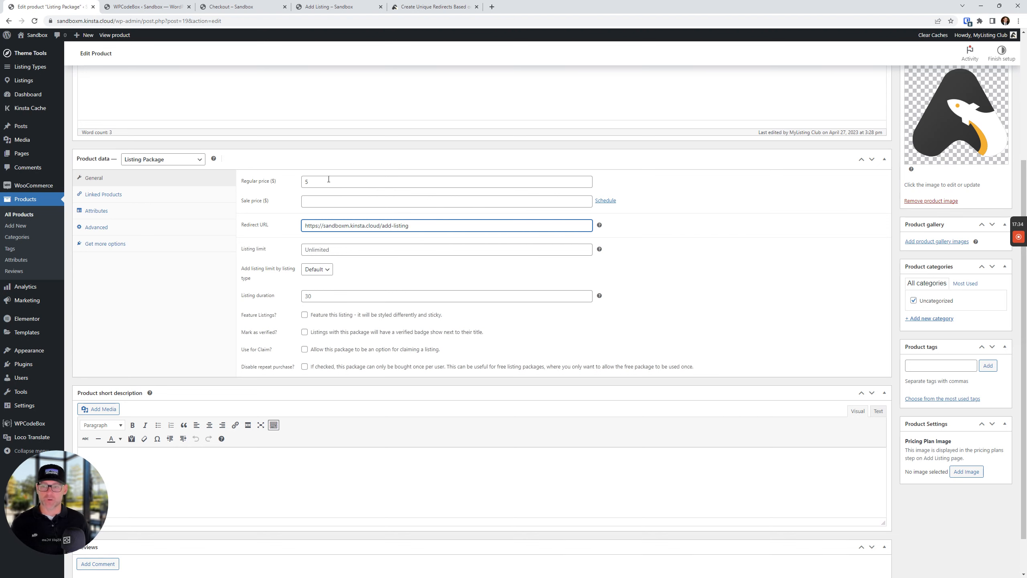
triple_click(435, 226)
Update the Listing Package product and return to the LT1 Choose a Package page
scroll(754, 220, "up", 5)
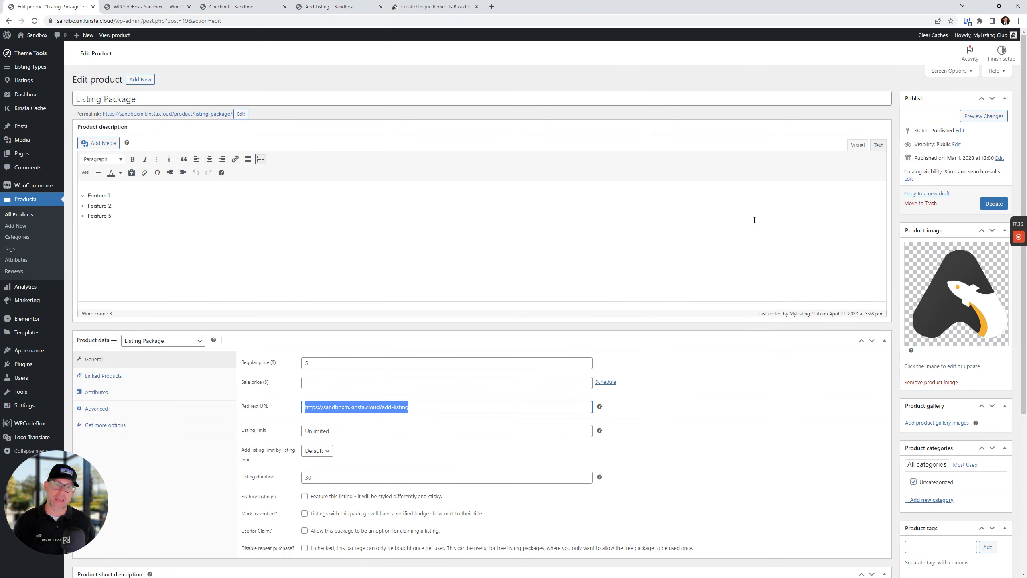
left_click(994, 203)
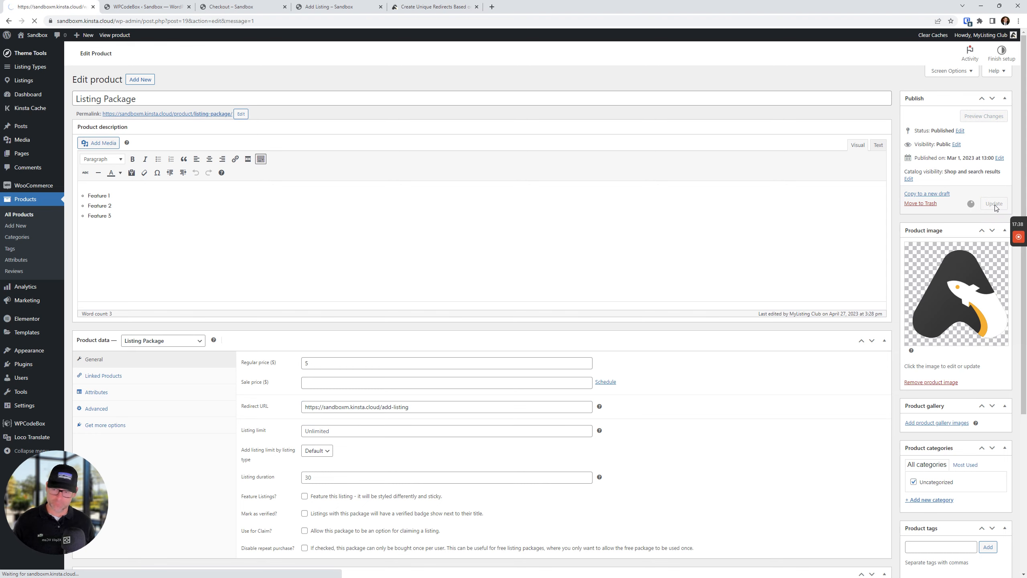
right_click(989, 204)
left_click(446, 6)
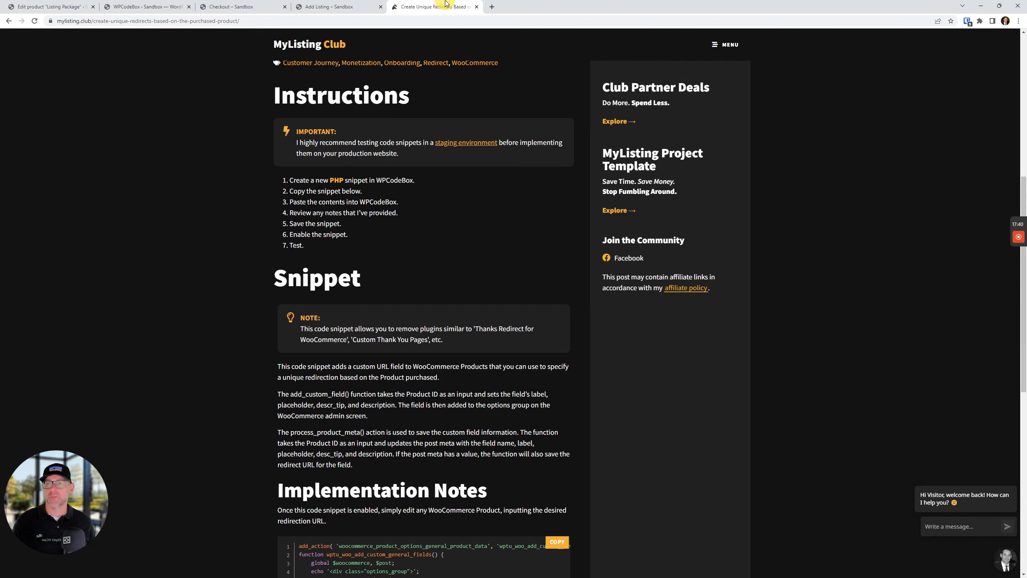
left_click(324, 6)
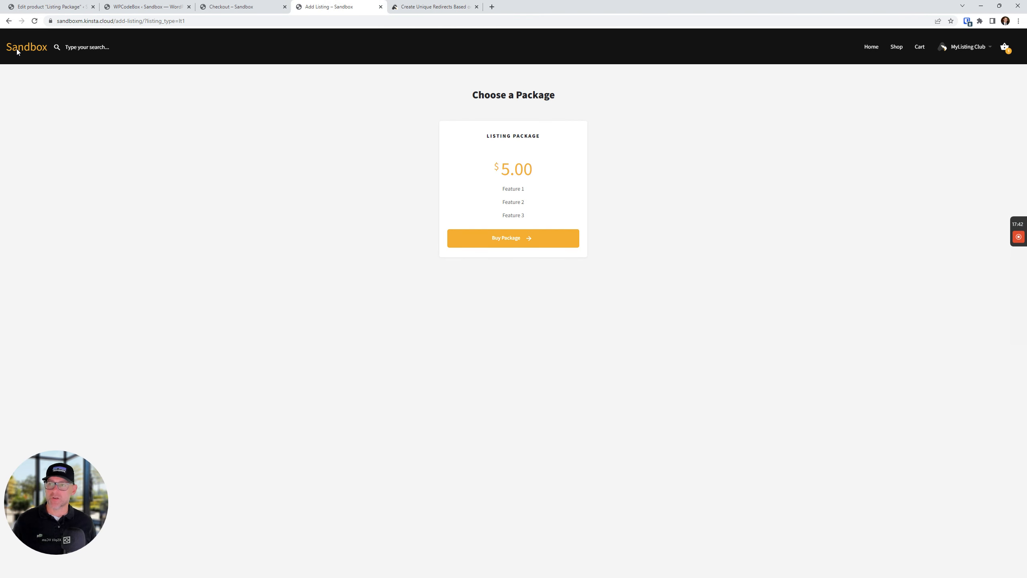
On the Checkout page, enter the buyer's first name, street address, ZIP code and phone number
left_click(380, 7)
left_click(270, 4)
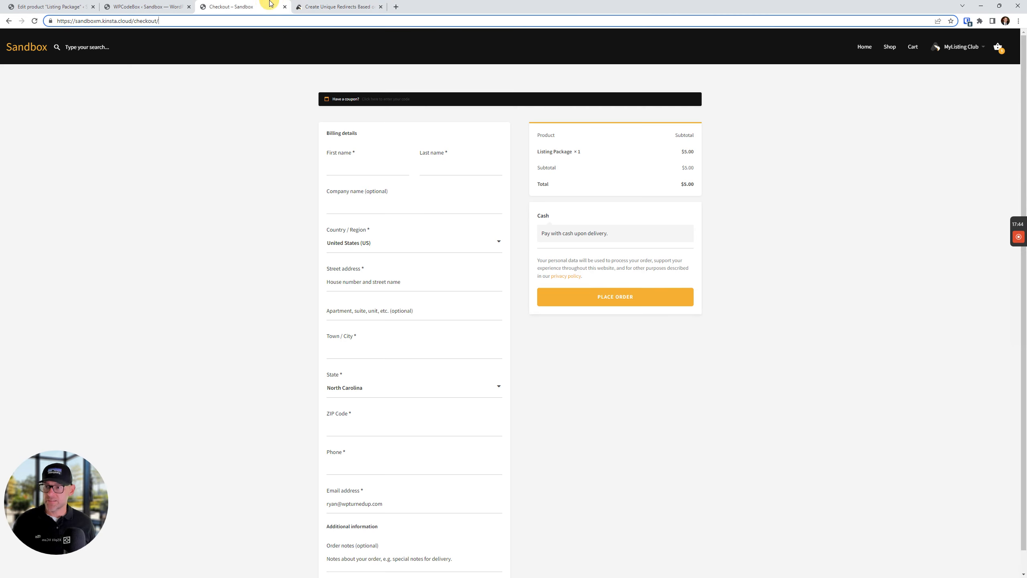
left_click(817, 391)
left_click(378, 166)
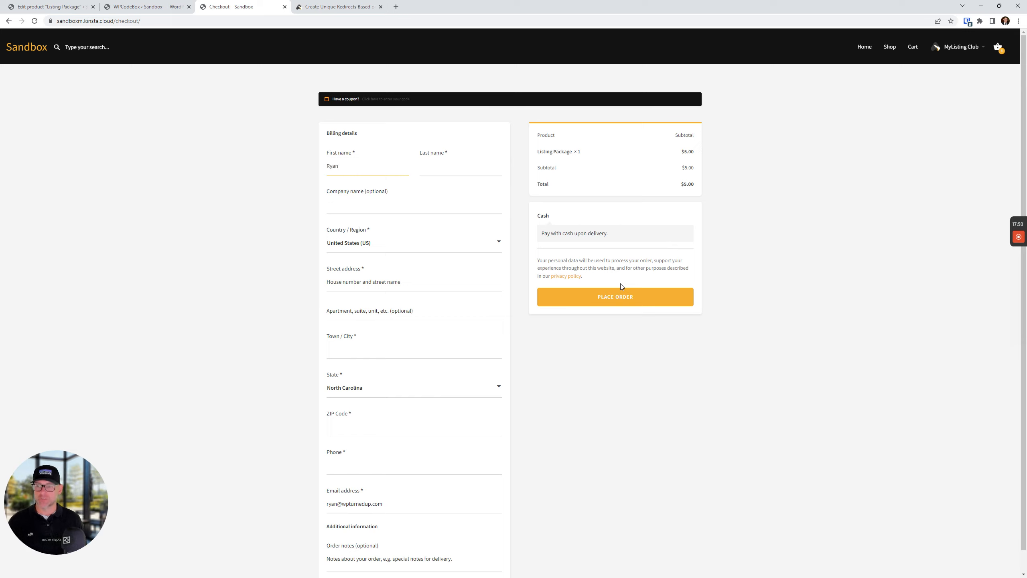
type("Logan")
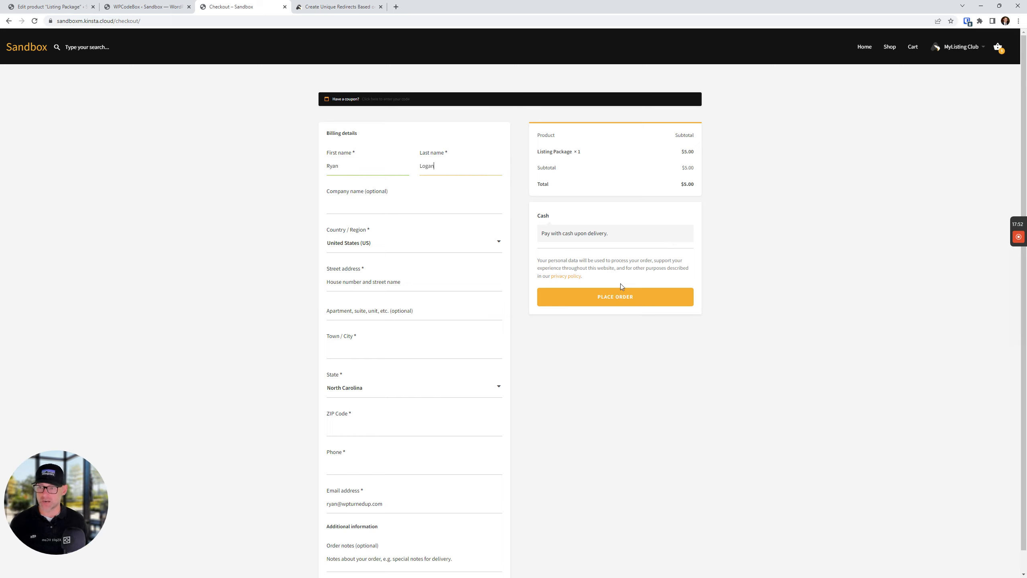
left_click(346, 275)
type("111 sw ndfdfd")
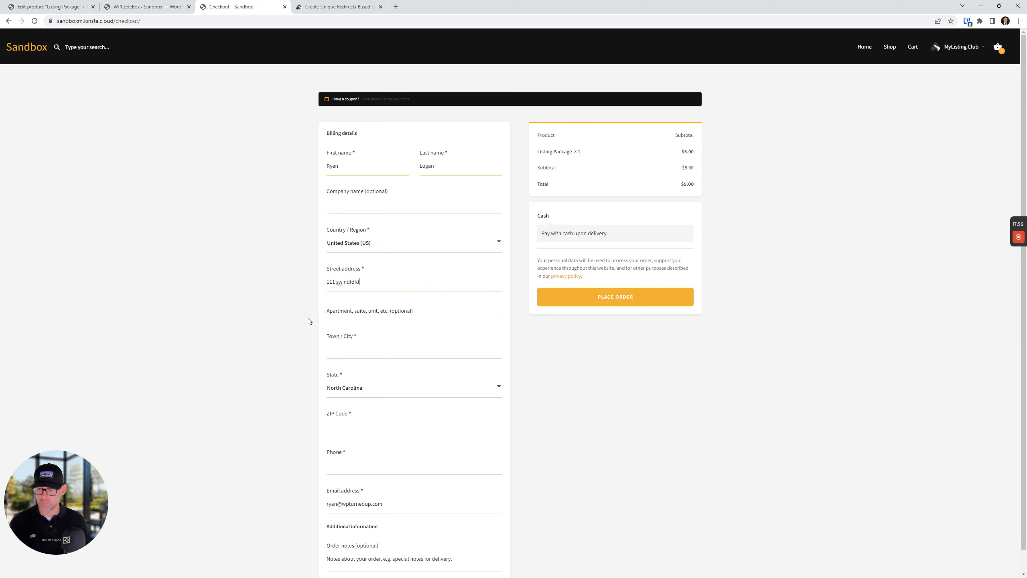
left_click(391, 355)
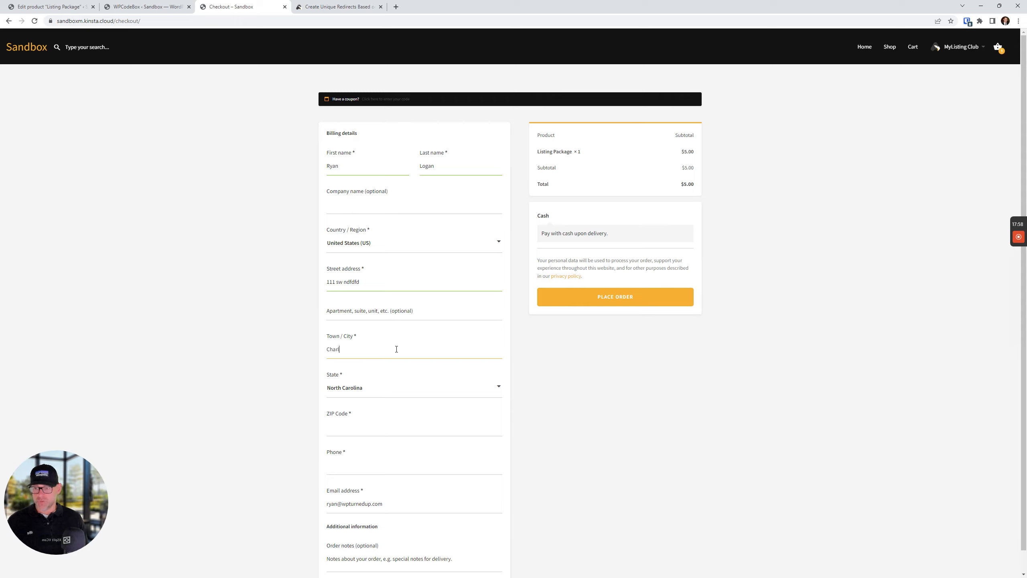
left_click(387, 433)
type("28227")
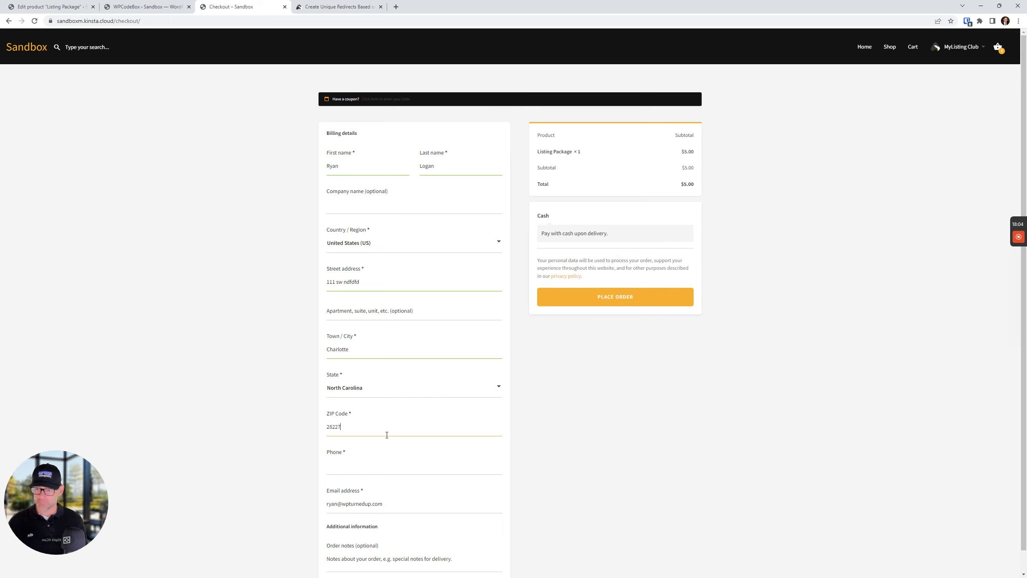
left_click(386, 468)
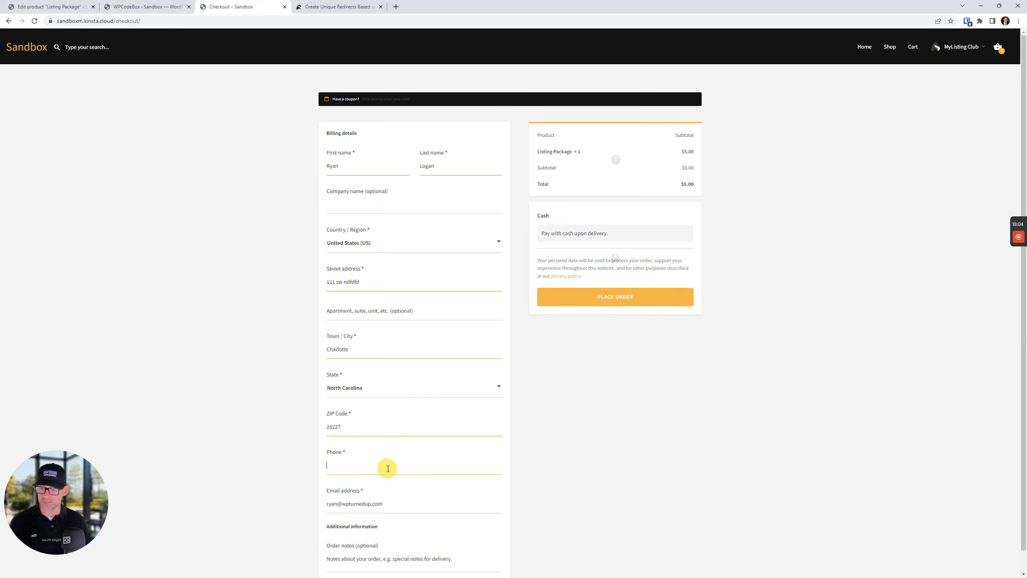
type("111-222-3333")
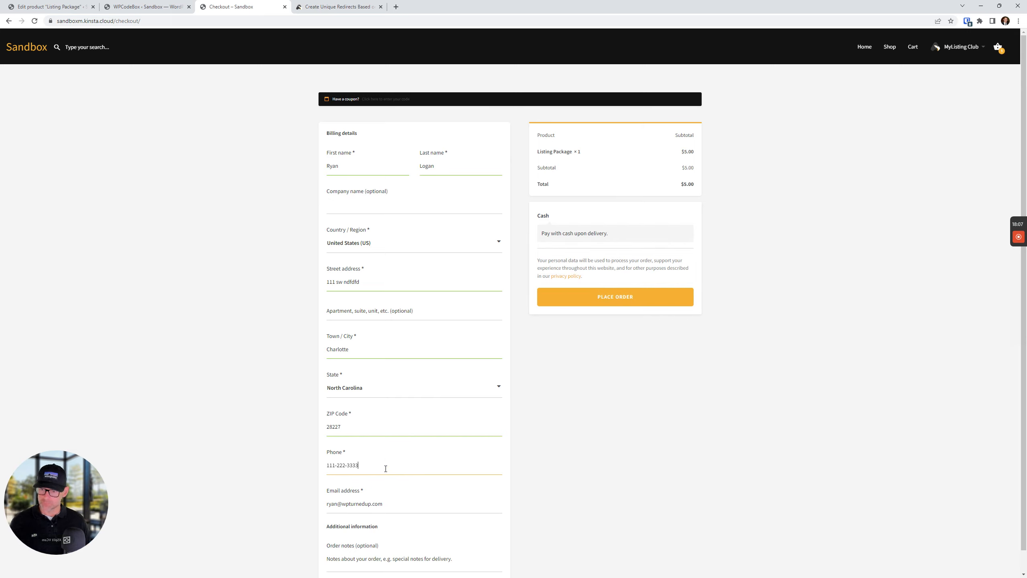
Replace the billing email with the buyer's address and place the $5.00 Listing Package order
scroll(386, 468, "down", 1)
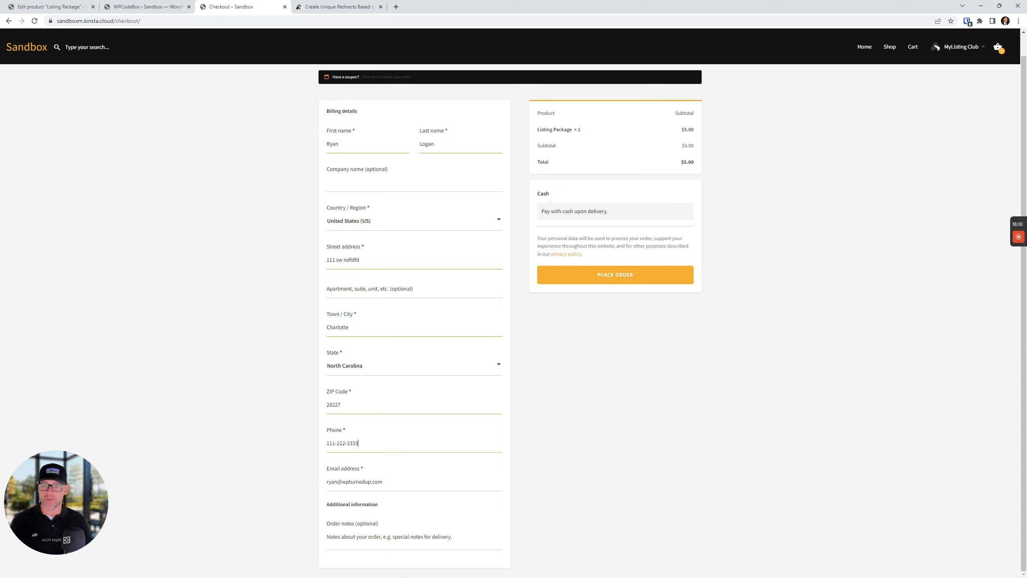
left_click_drag(380, 482, 252, 484)
key("BackSpace")
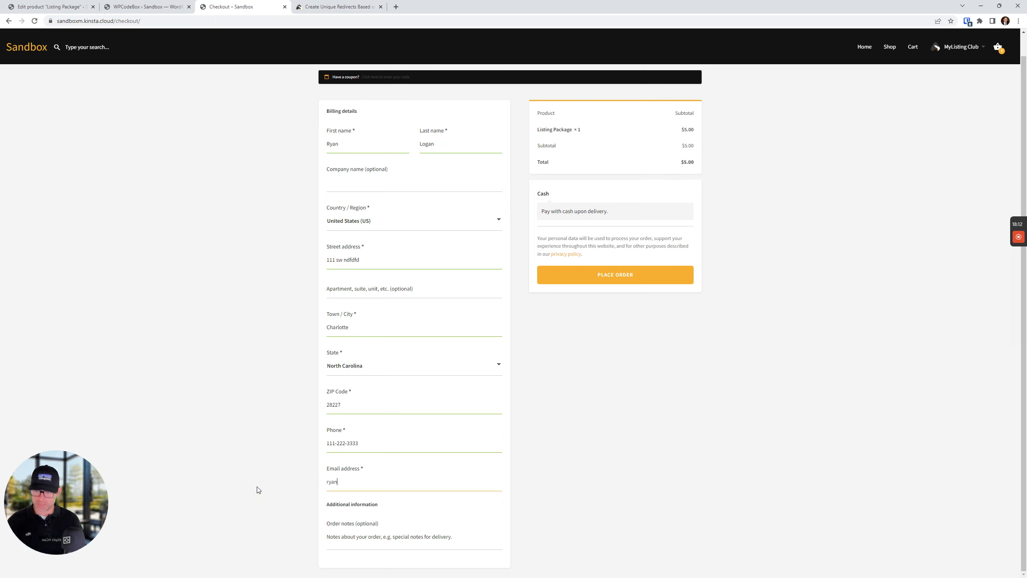
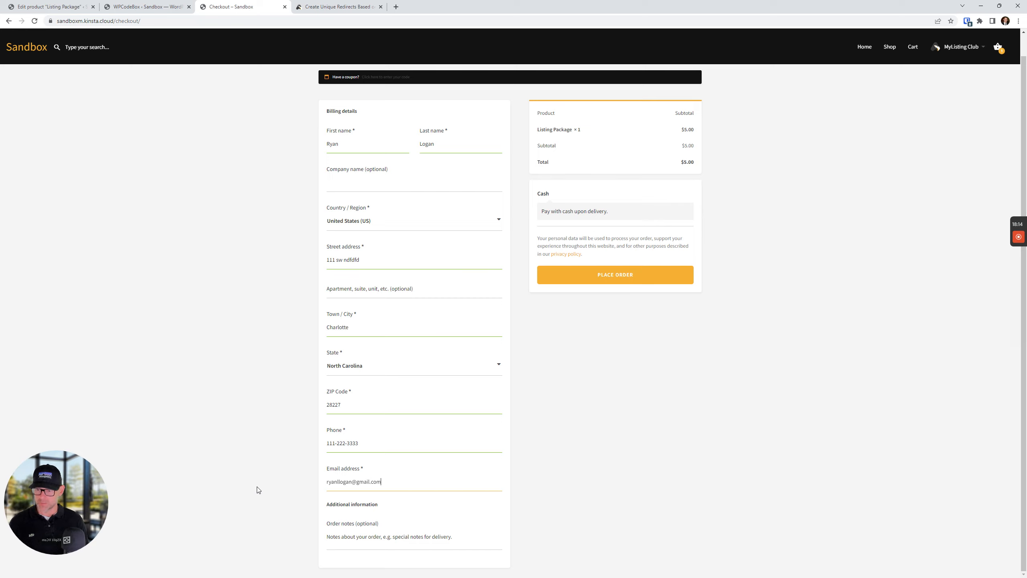
scroll(738, 372, "up", 1)
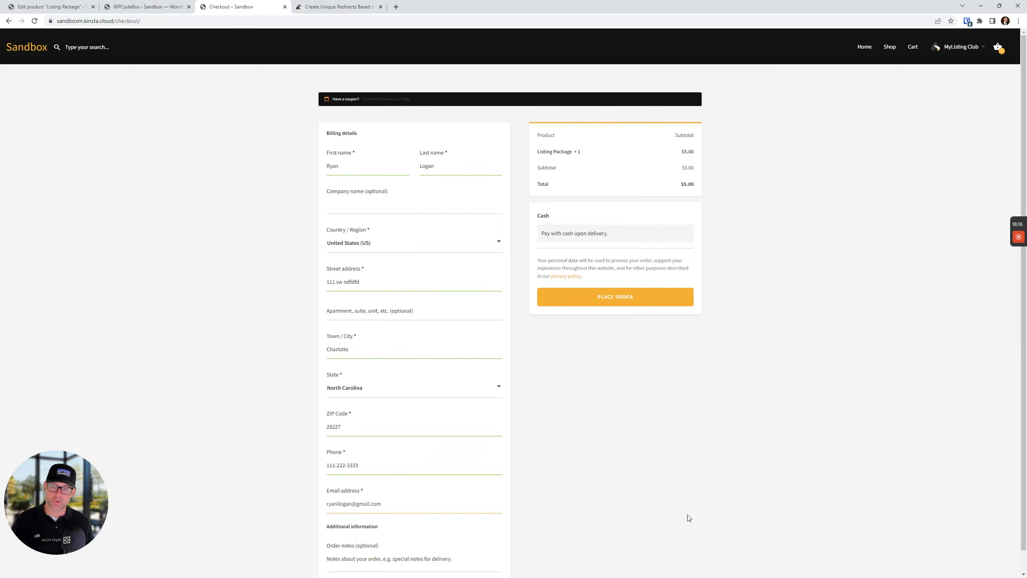
left_click(614, 299)
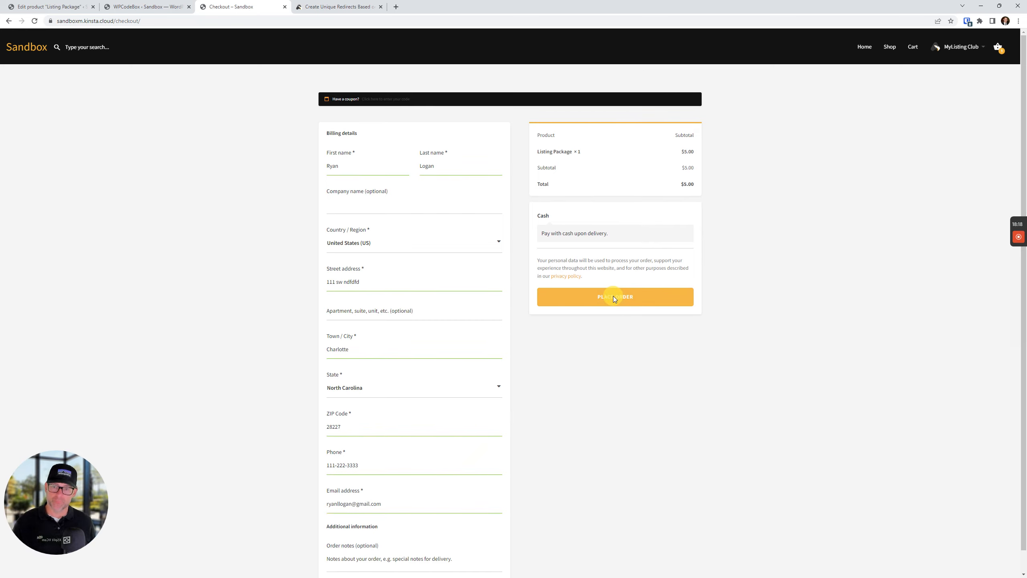
left_click(944, 159)
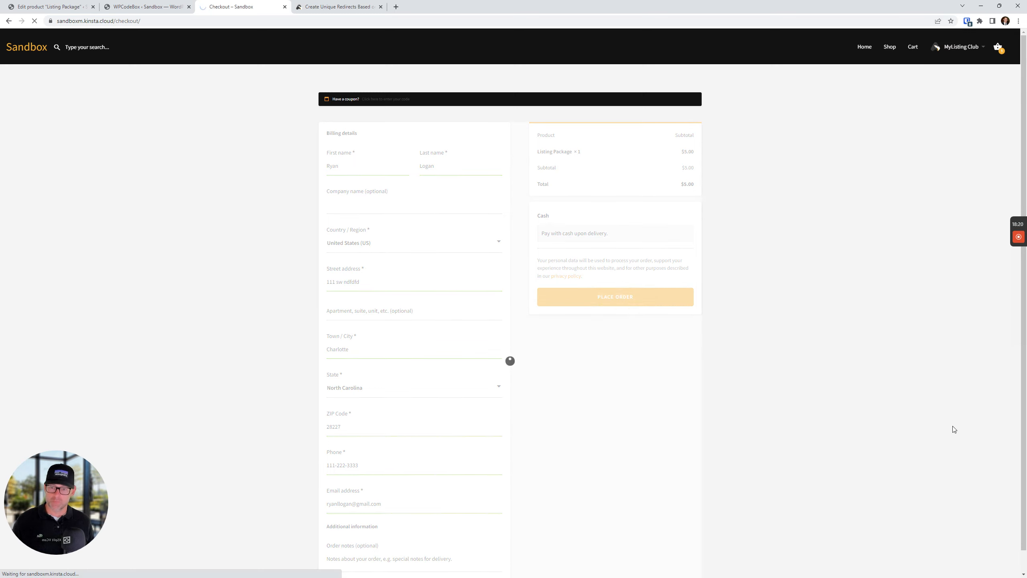
Check the add-listing address, open LT1 showing the owned $5.00 Listing Package, then return to the article
left_click(165, 20)
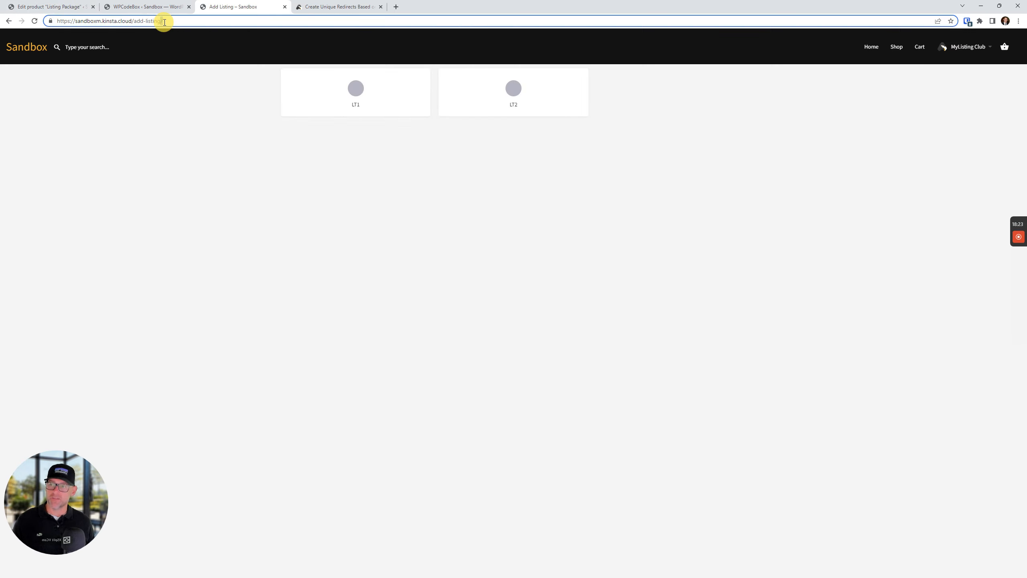
left_click(228, 291)
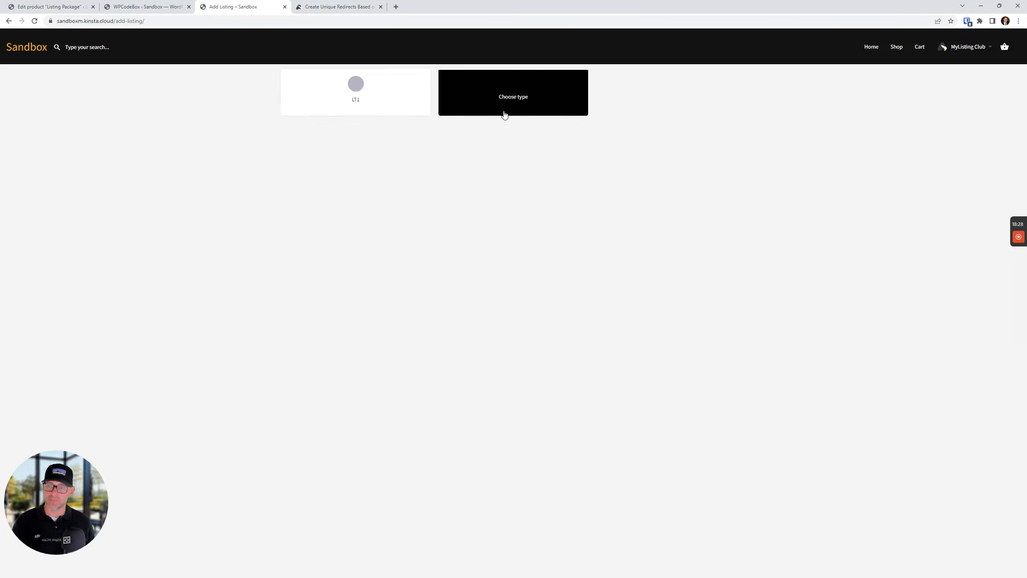
left_click(344, 101)
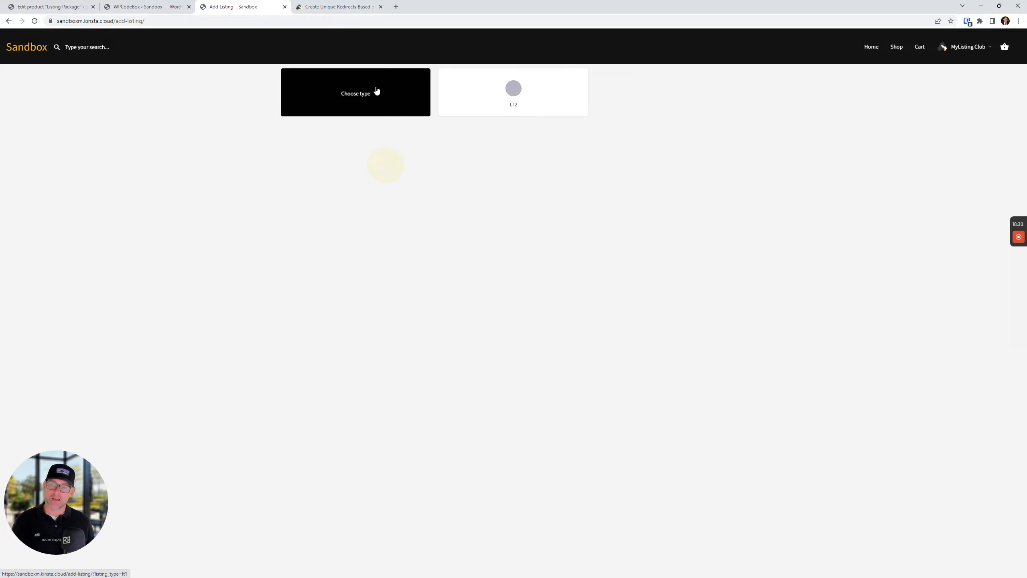
left_click(358, 96)
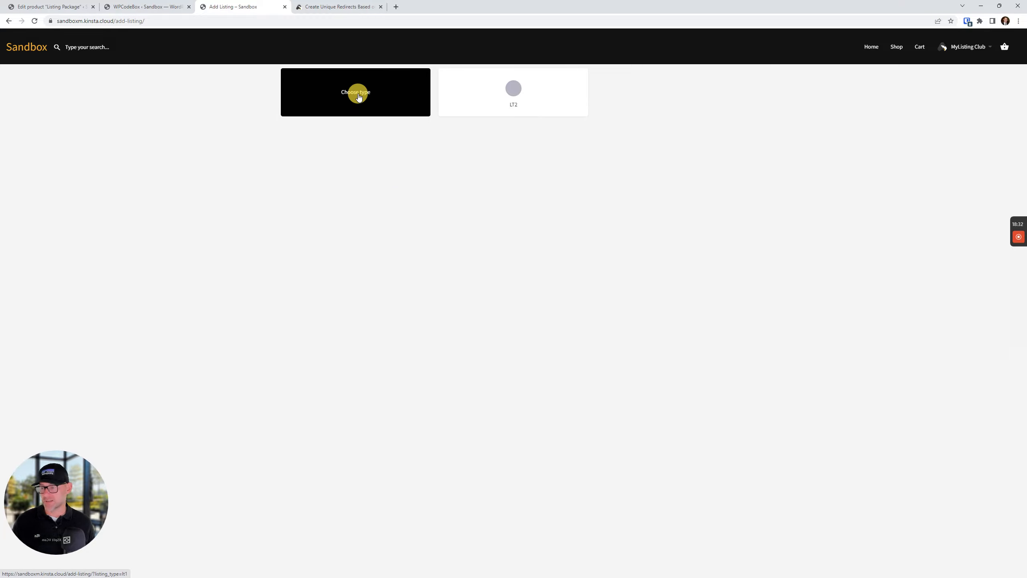
right_click(358, 96)
left_click(345, 93)
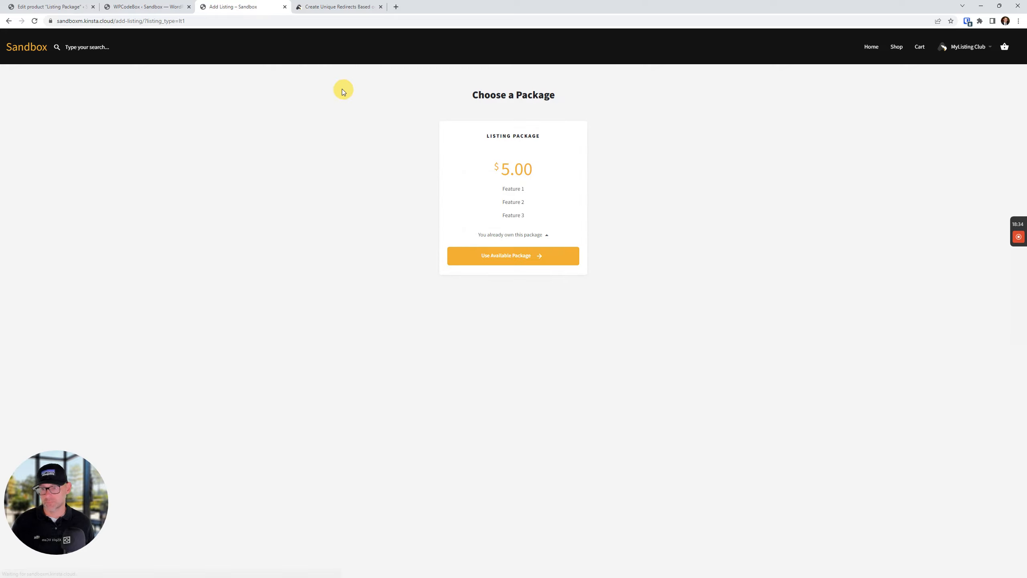
left_click(474, 345)
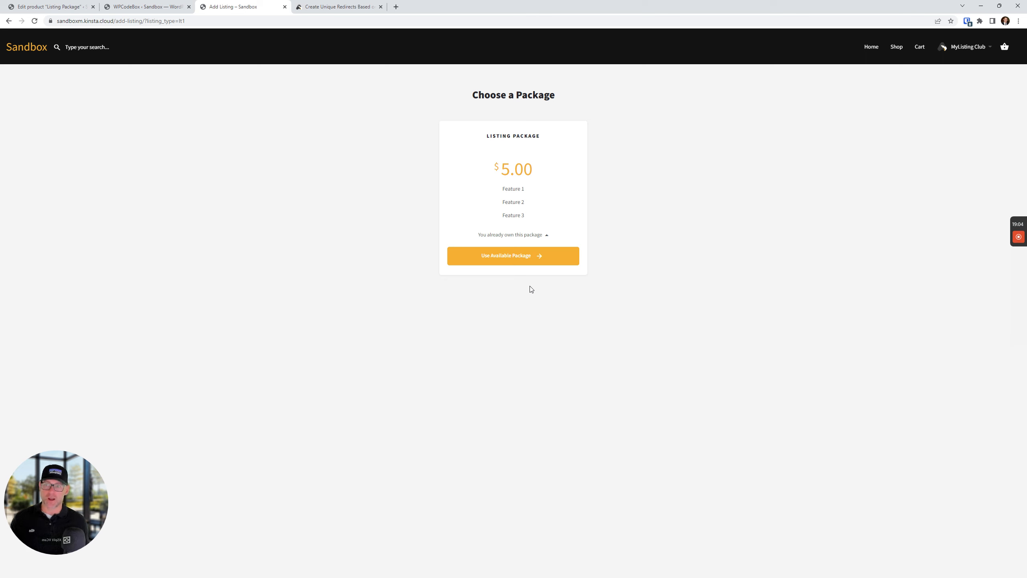
left_click(344, 7)
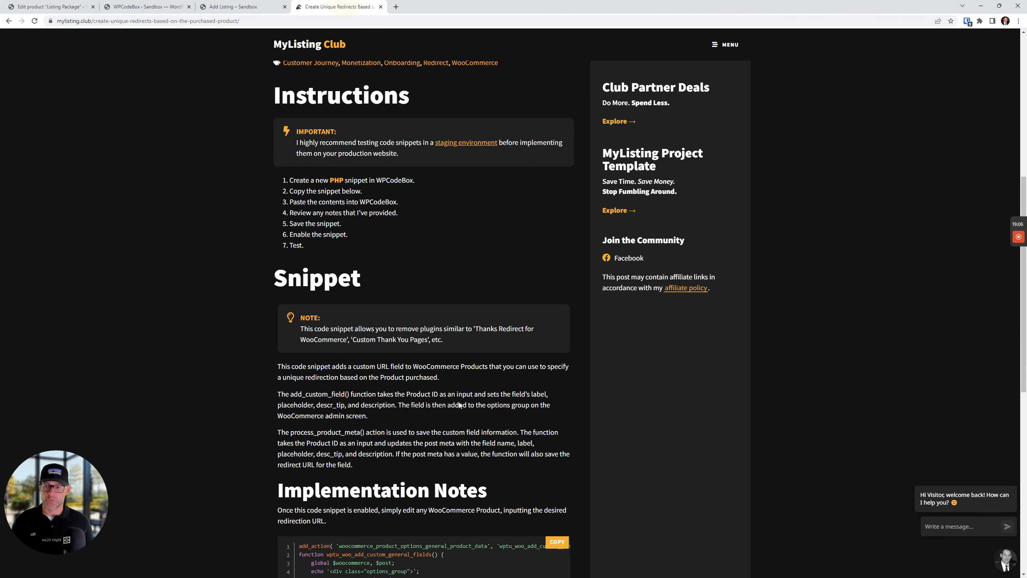
Scroll the Create Unique Redirects article up to its Instructions, then return to the Listing Package editor
scroll(325, 377, "down", 5)
scroll(389, 340, "up", 6)
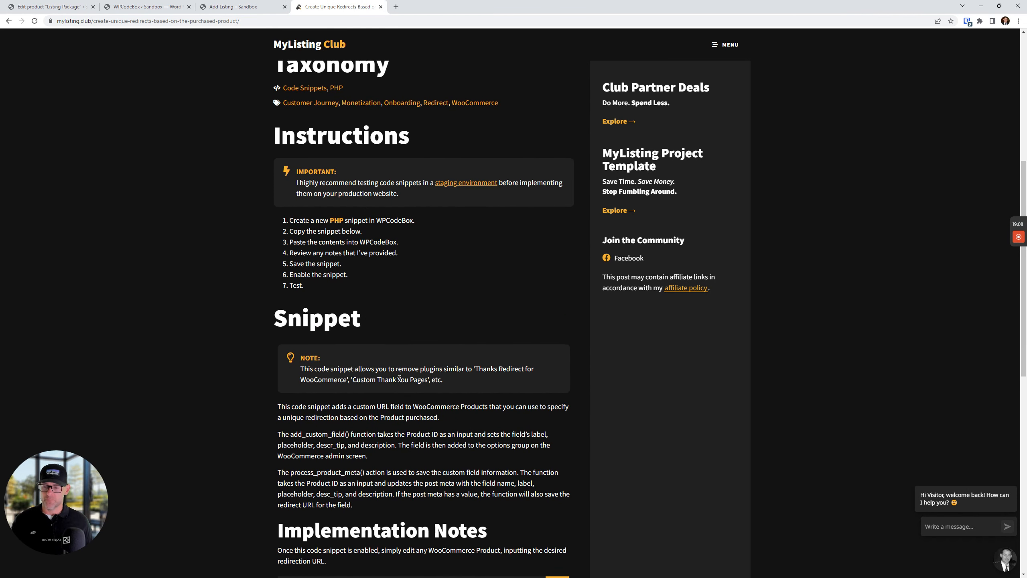
scroll(400, 385, "up", 1)
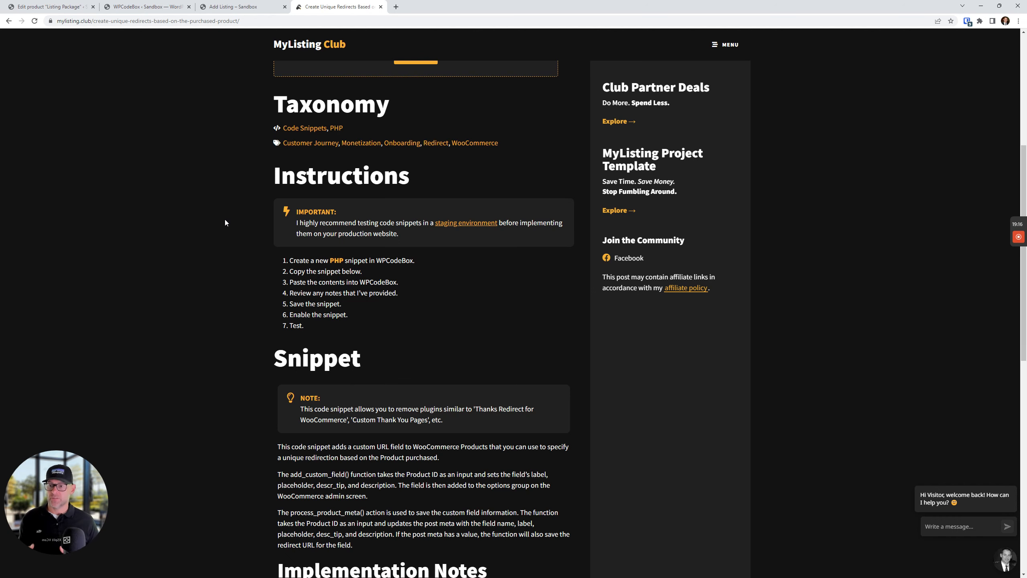
left_click(53, 6)
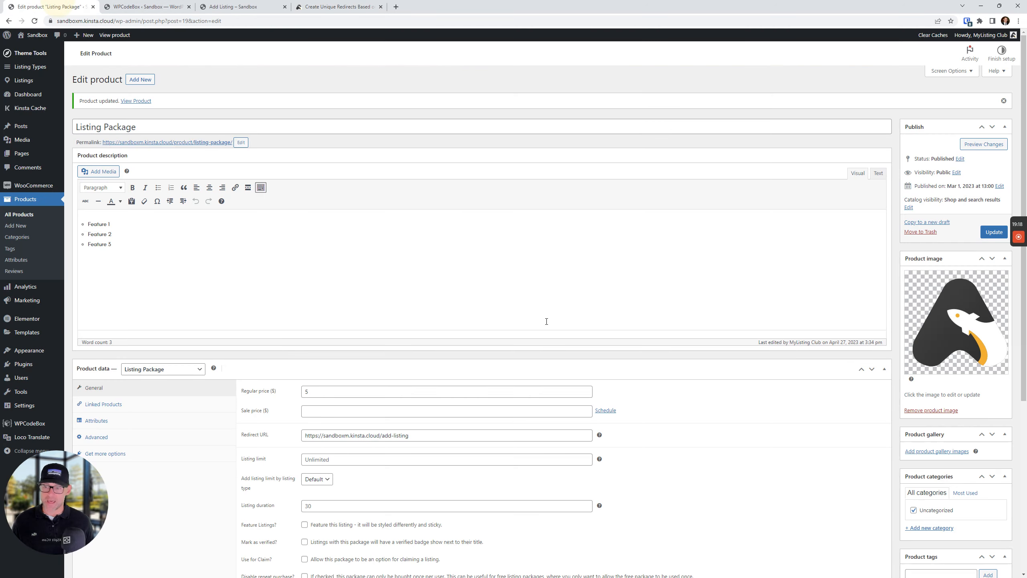
Check the add-listing Redirect URL, then duplicate Listing Package from All Products
scroll(412, 337, "down", 5)
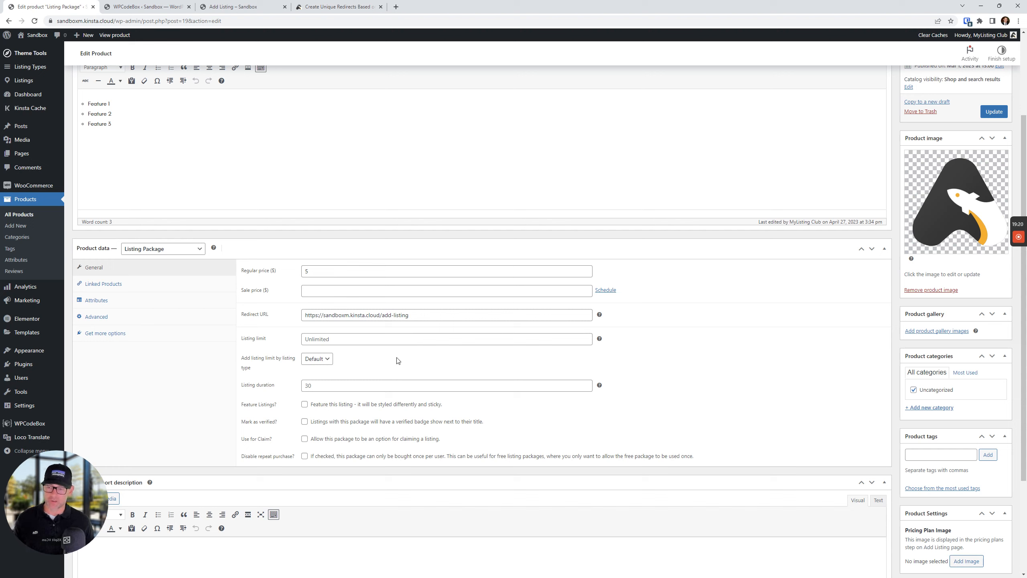
left_click_drag(428, 312, 226, 312)
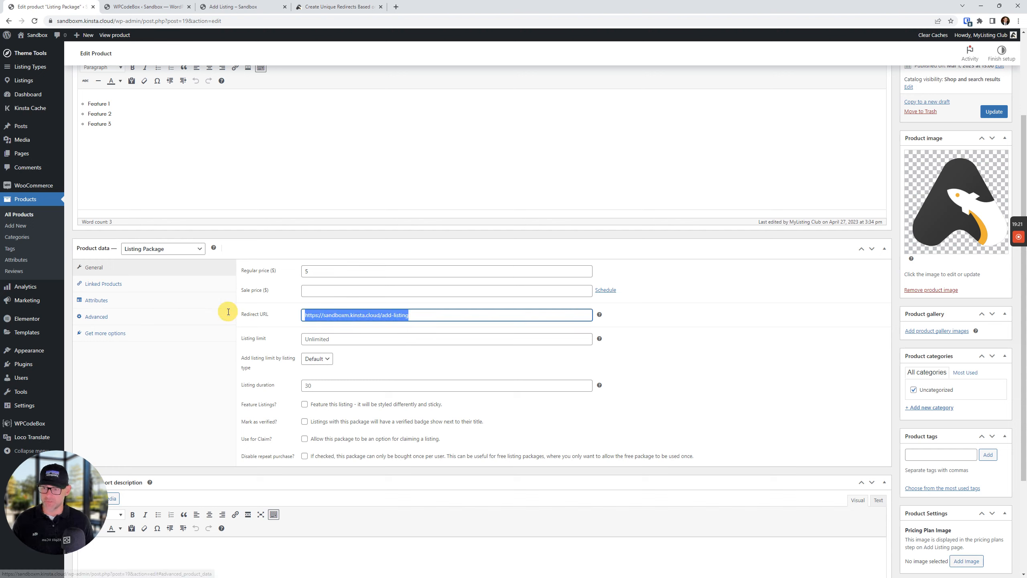
left_click(453, 320)
key("ctrl+shift+Left")
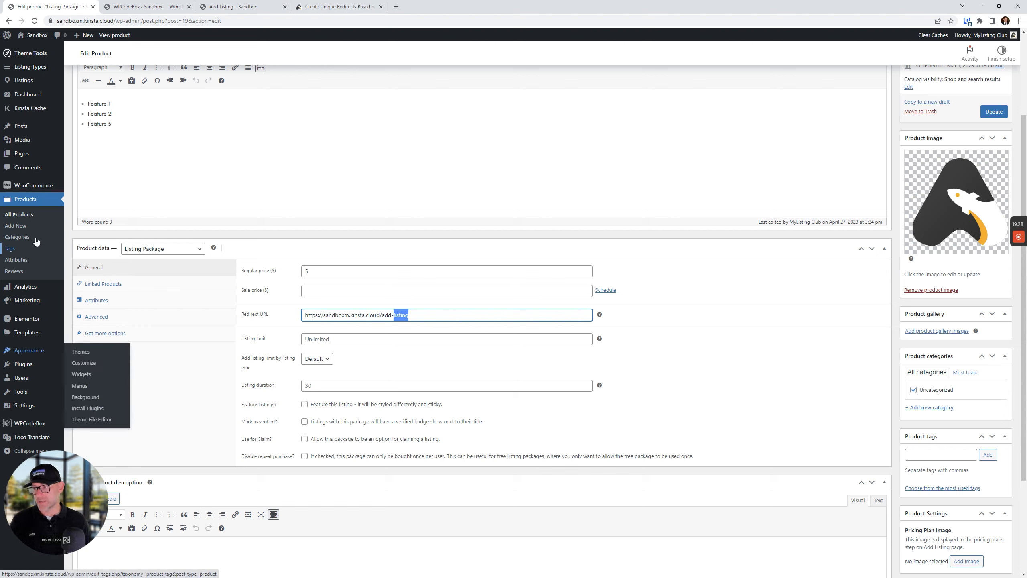
left_click(18, 215)
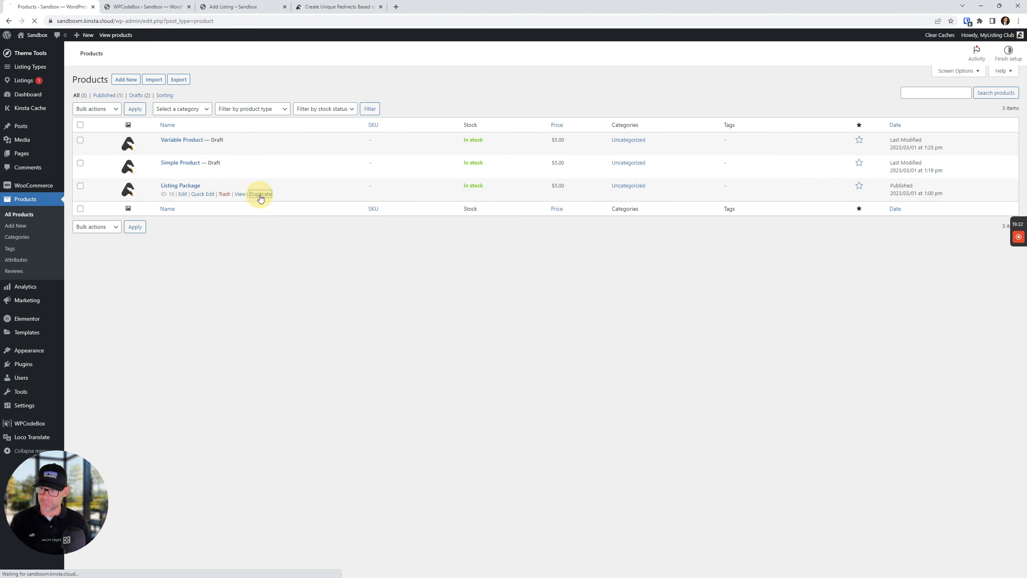
left_click(260, 194)
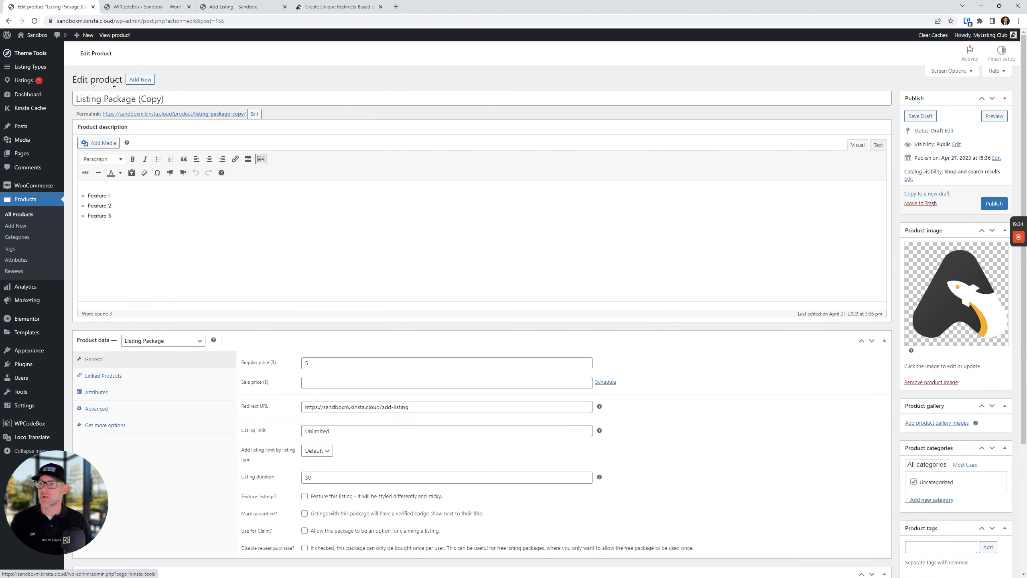
Rename the copy's title to 'Listing Package 2' and its slug to listing-package-2
triple_click(115, 98)
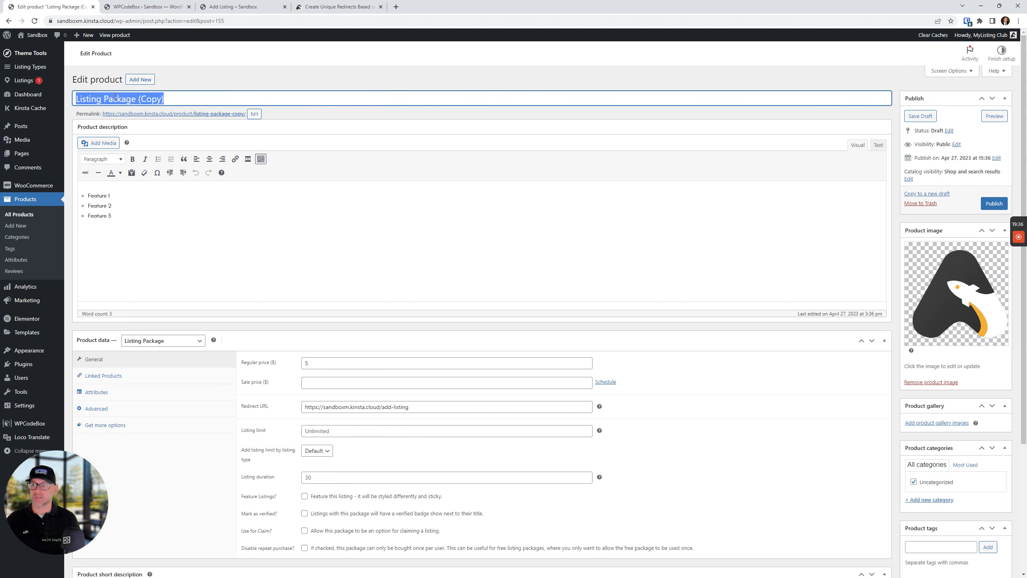
key("End")
key("BackSpace")
key("BackSpace")
key("BackSpace")
key("BackSpace")
key("BackSpace")
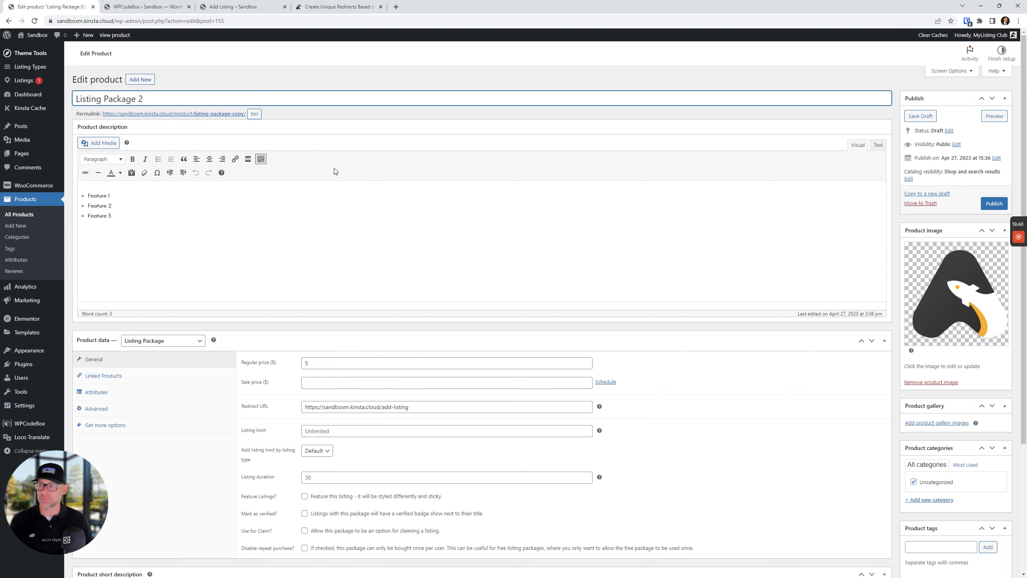
left_click(254, 113)
double_click(241, 114)
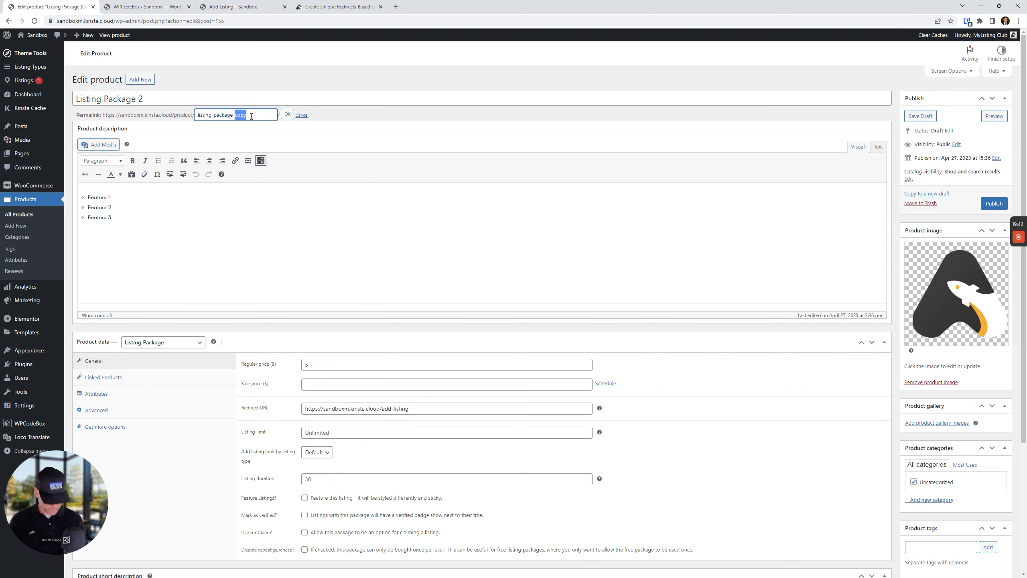
key("BackSpace")
key("BackSpace")
key("BackSpace")
key("BackSpace")
key("BackSpace")
key("BackSpace")
key("BackSpace")
key("BackSpace")
key("BackSpace")
key("BackSpace")
key("BackSpace")
key("BackSpace")
key("Return")
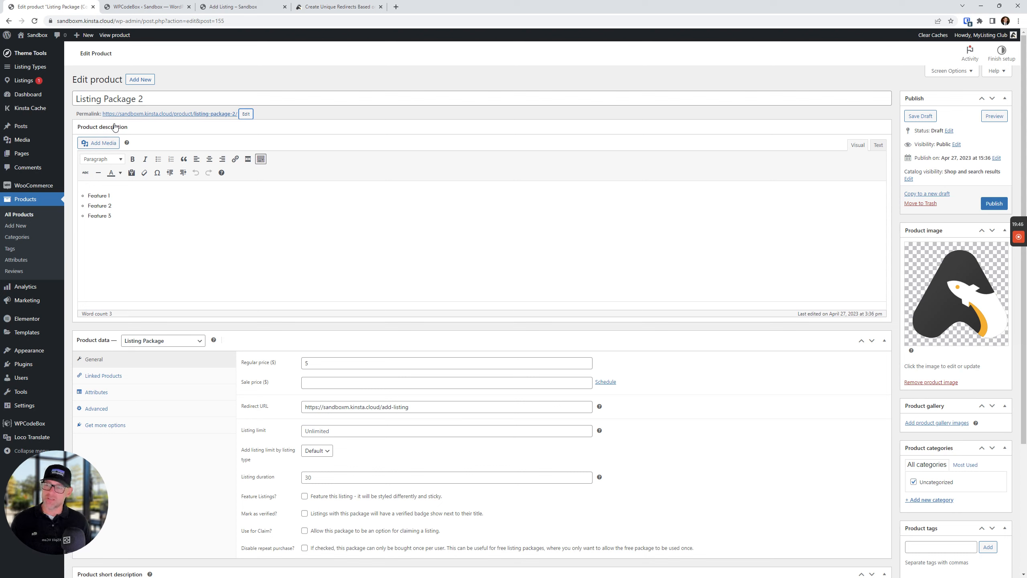
left_click(136, 100)
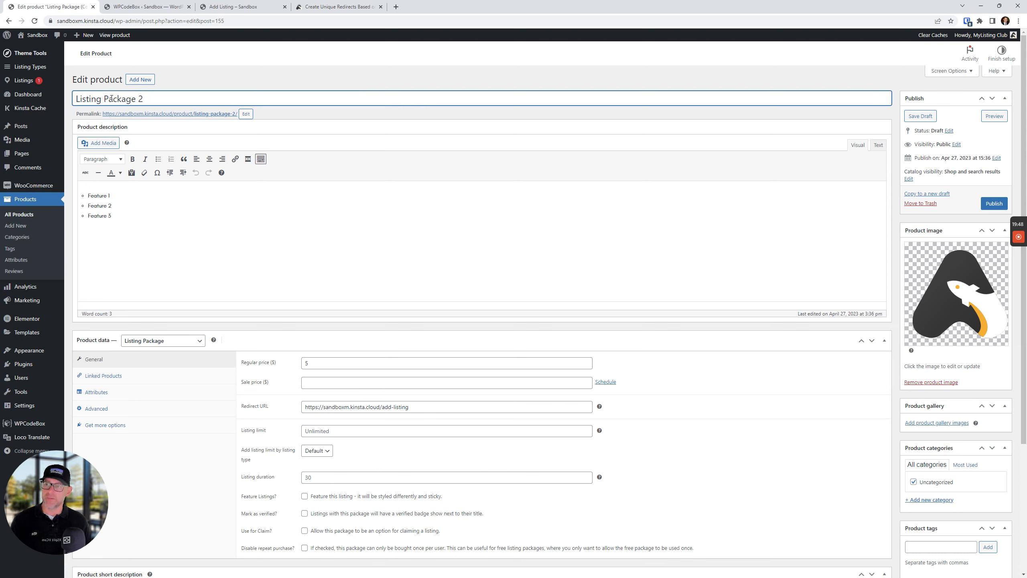
double_click(140, 99)
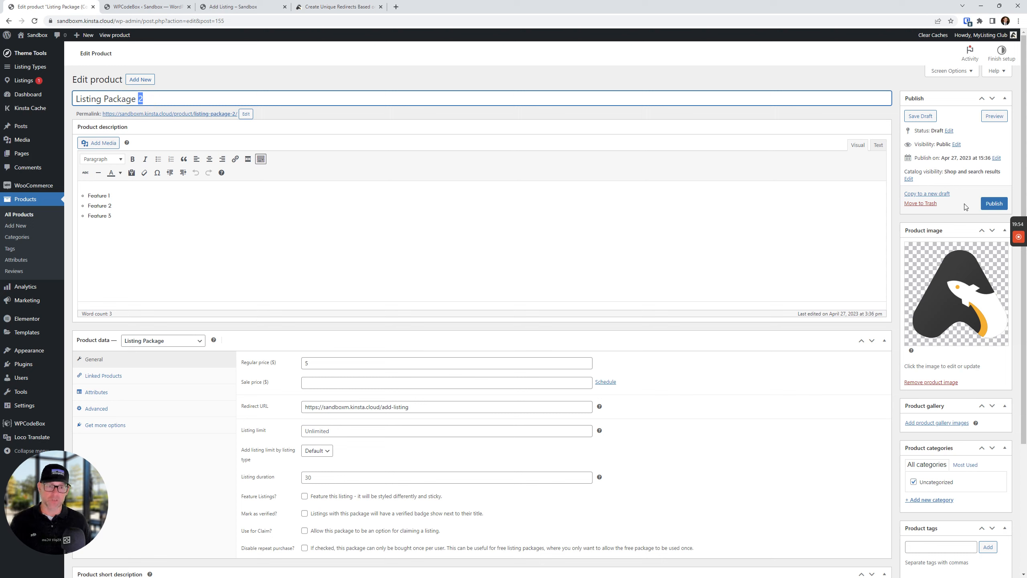
Publish Listing Package 2 and go back to the add-listing type chooser
left_click(986, 205)
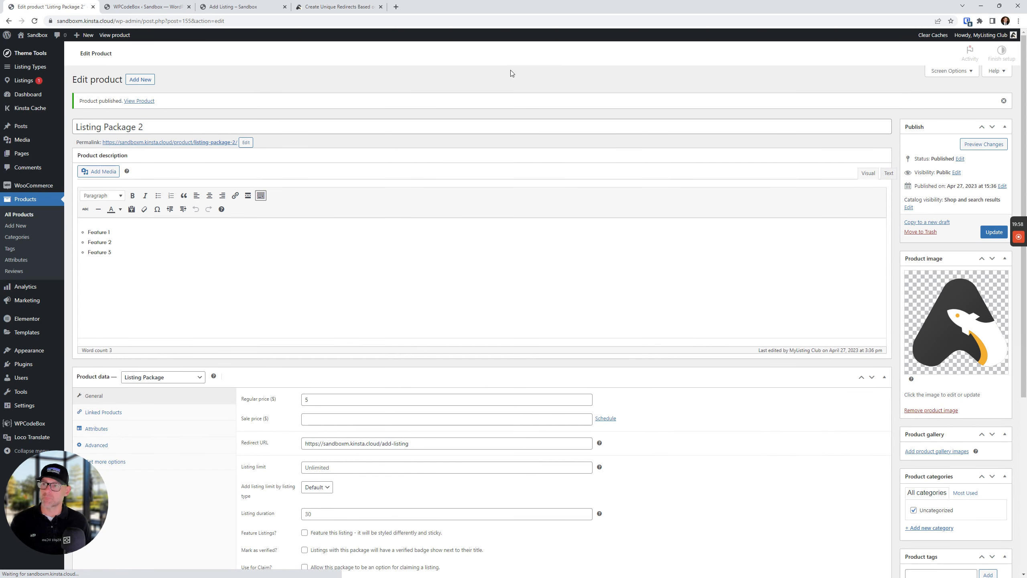
left_click(233, 7)
left_click(9, 21)
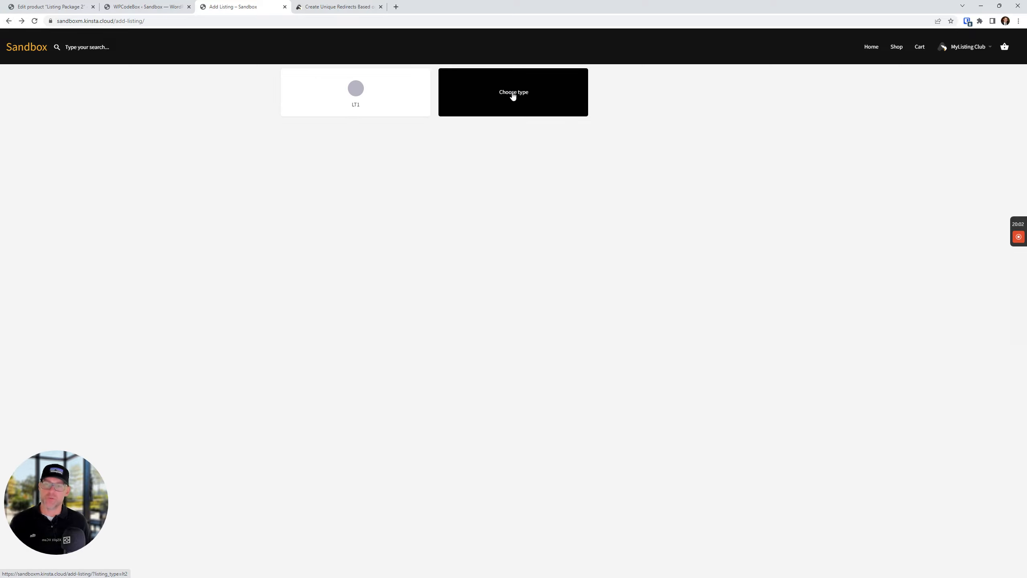
Open the LT2 packages page and copy its address ending /?listing_type=lt2
left_click(512, 93)
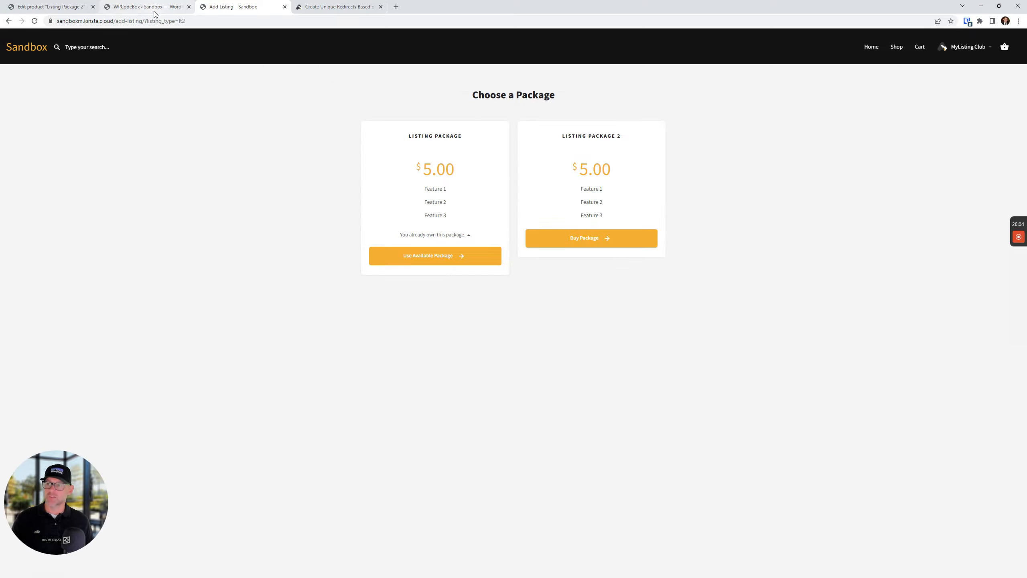
left_click(169, 21)
right_click(168, 20)
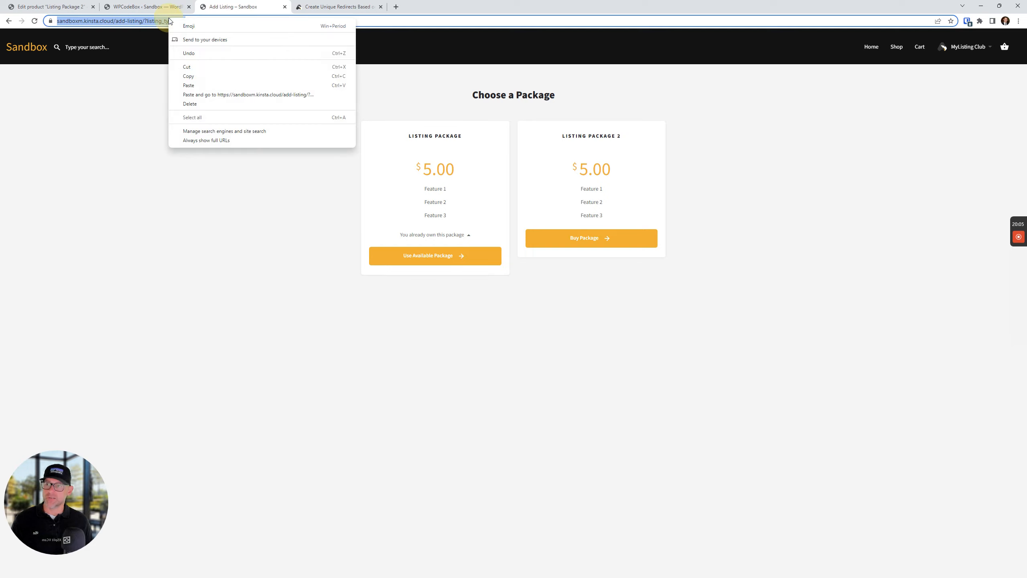
left_click(215, 78)
Paste the LT2 address as Listing Package 2's Redirect URL and update the product
left_click(49, 6)
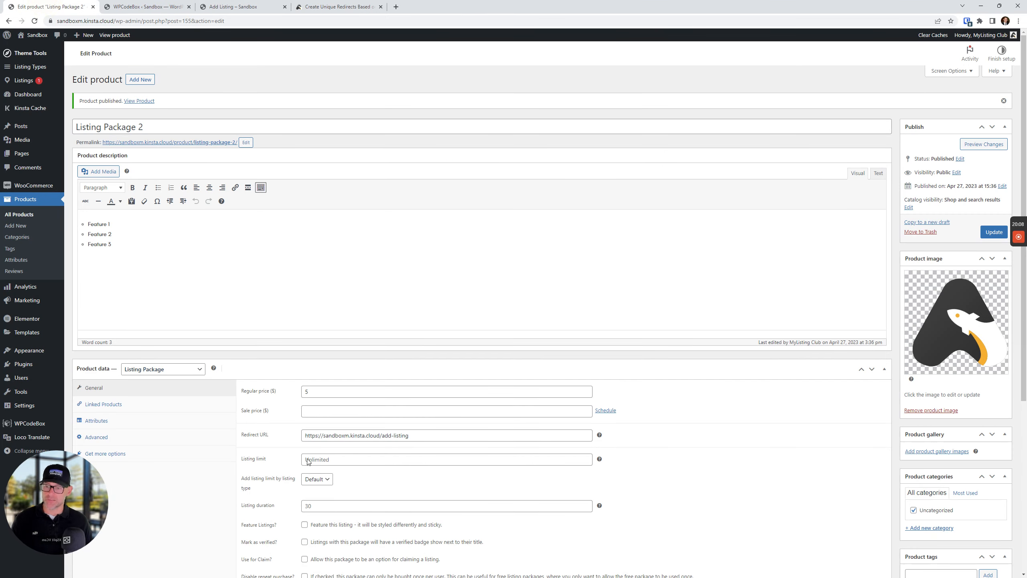
scroll(325, 449, "down", 1)
left_click_drag(446, 395, 221, 386)
key("ctrl+v")
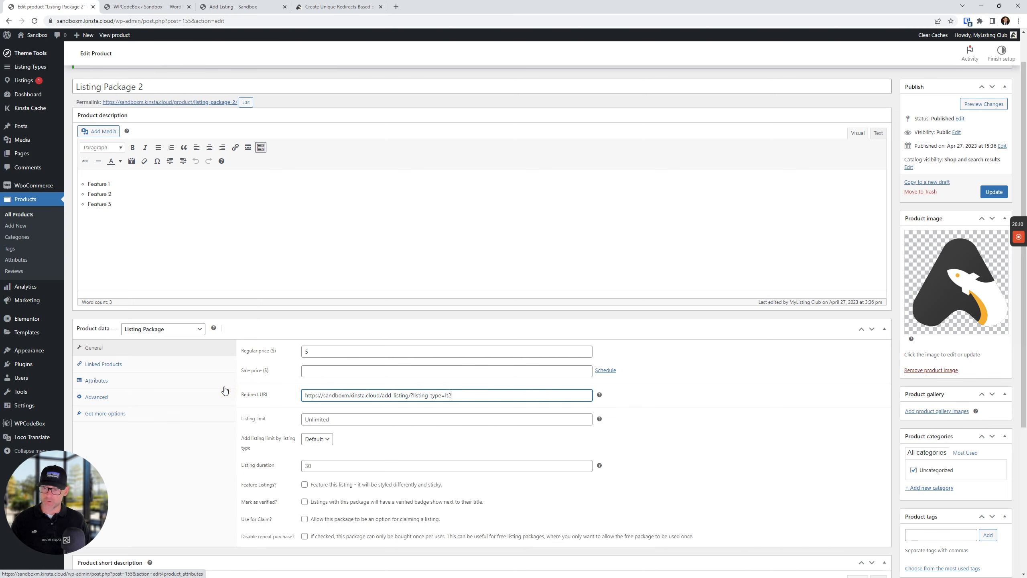
scroll(454, 478, "up", 1)
left_click(993, 231)
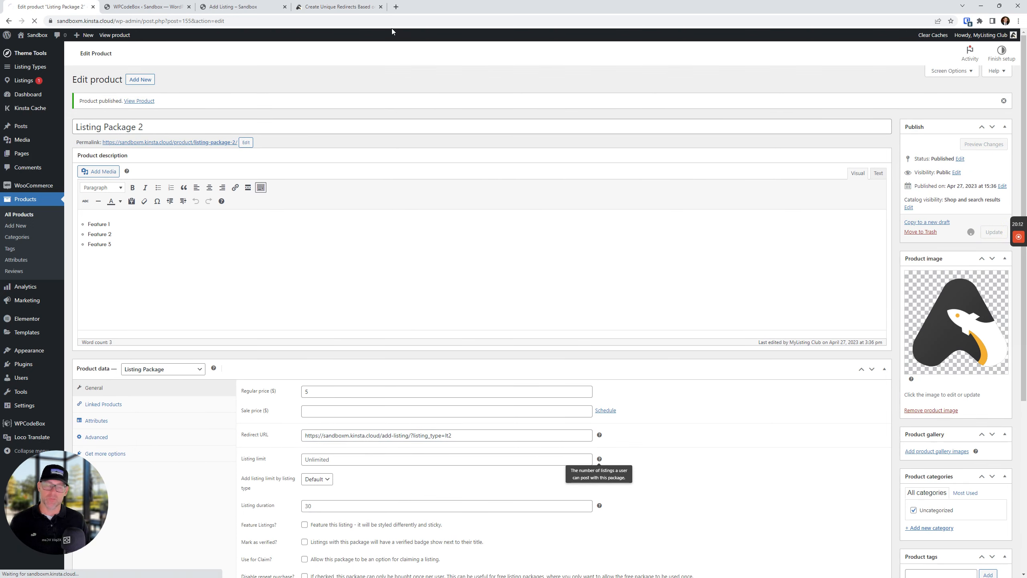
left_click(243, 7)
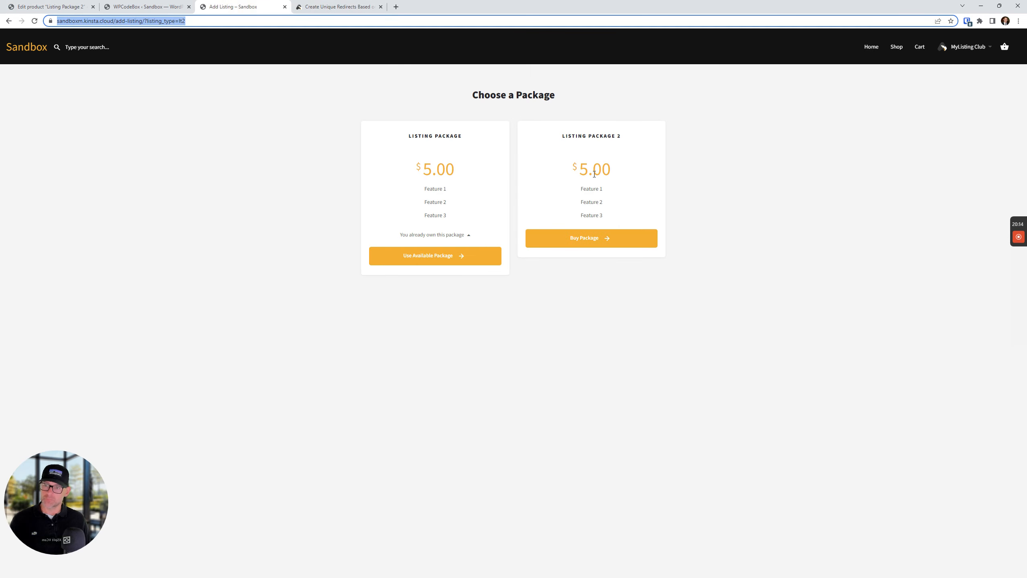
Buy Listing Package 2 for a test LT2 listing titled 'df', reaching checkout at $5.00
left_click(645, 396)
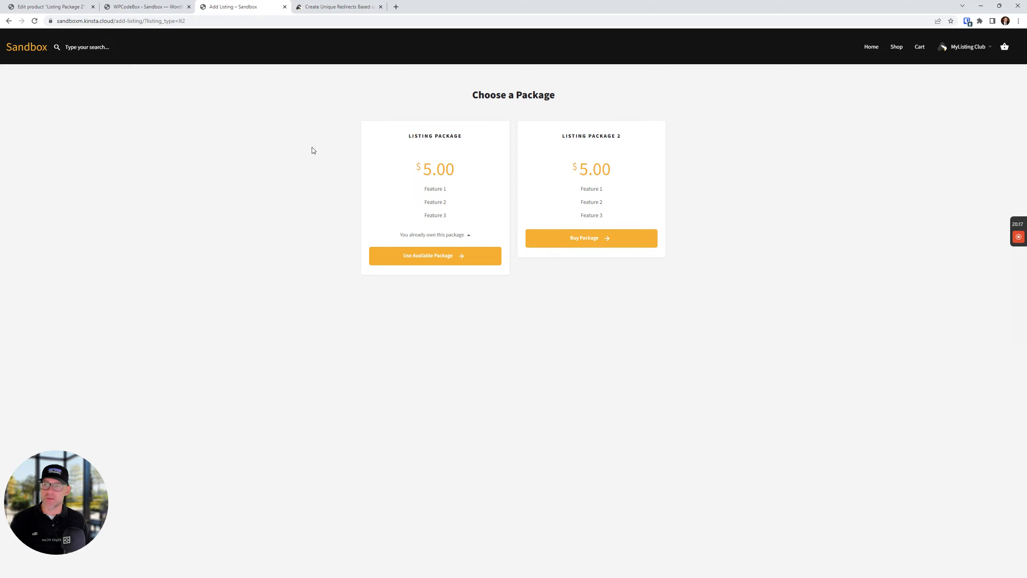
left_click(602, 244)
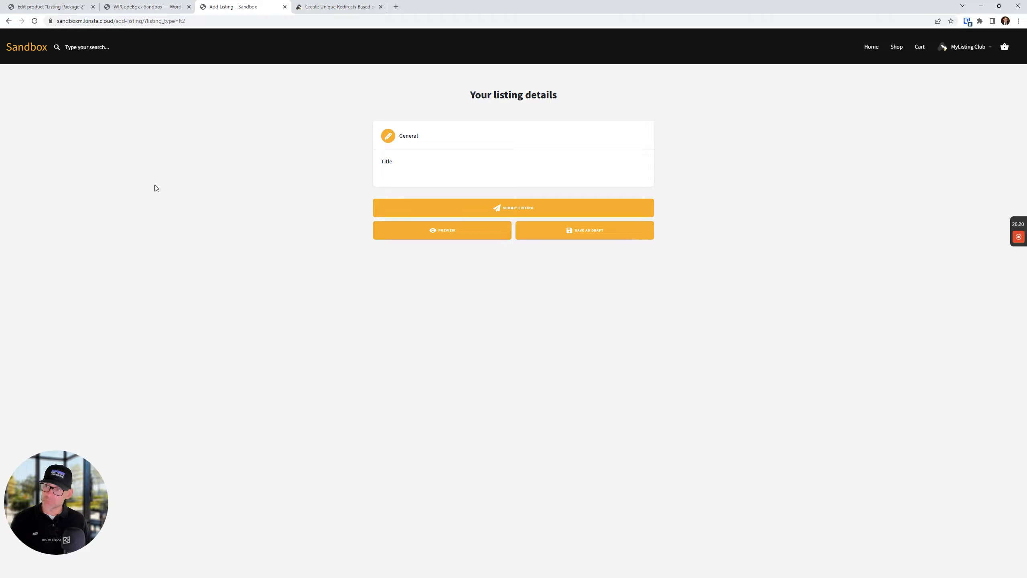
left_click(414, 170)
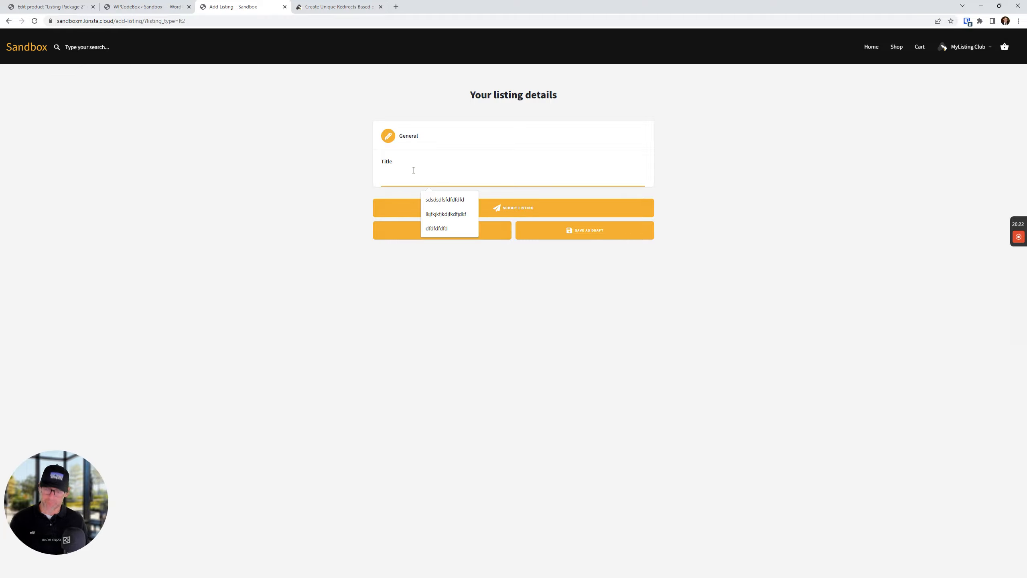
type("dfdfdfddf")
left_click(507, 207)
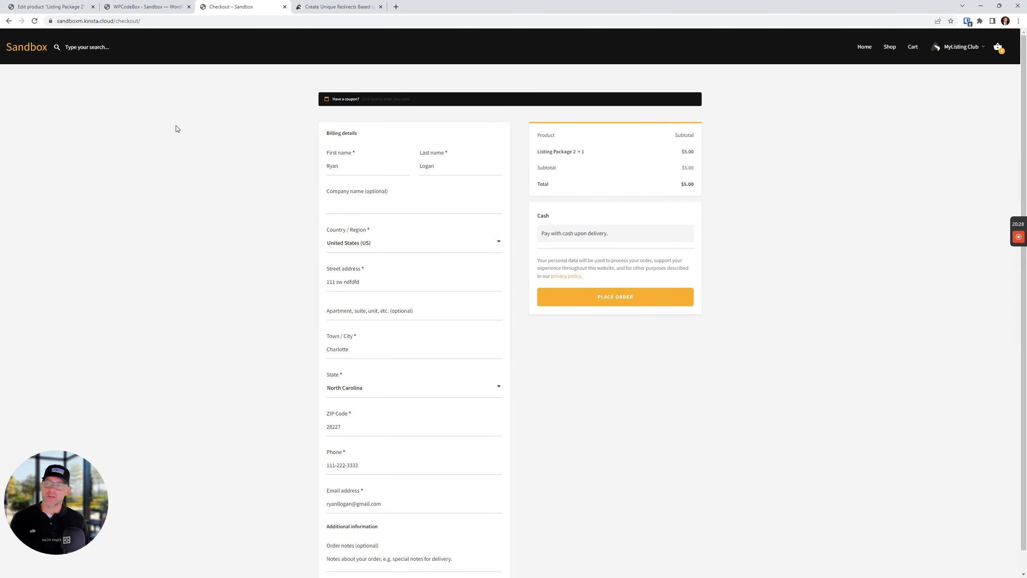
left_click(50, 3)
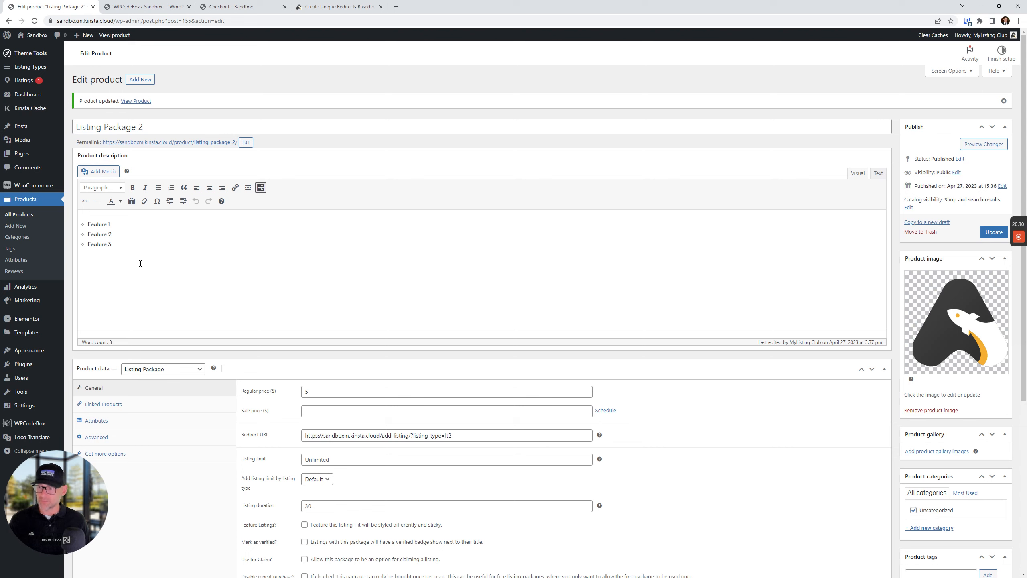
double_click(113, 124)
left_click(113, 124)
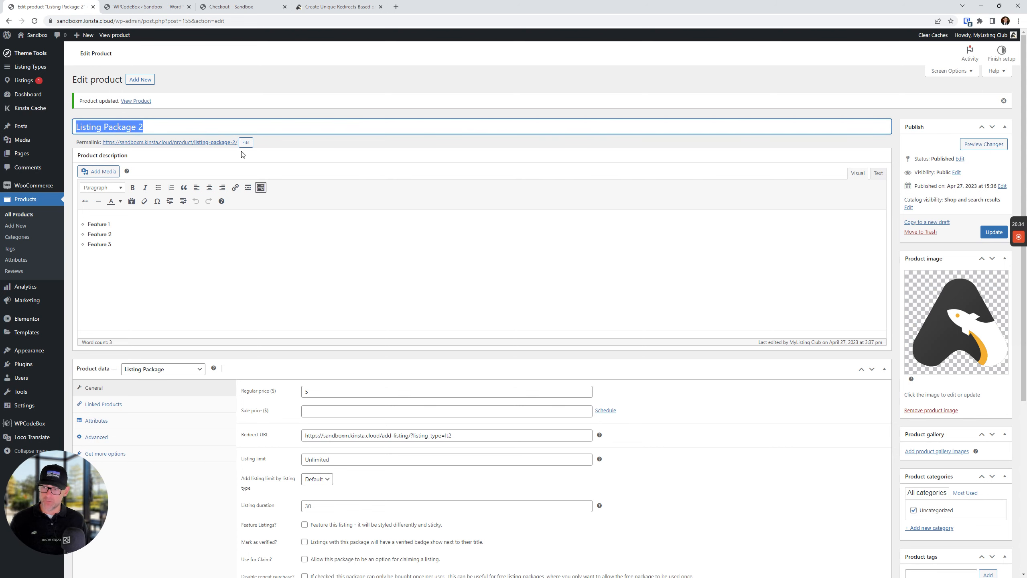
scroll(244, 155, "down", 3)
triple_click(482, 272)
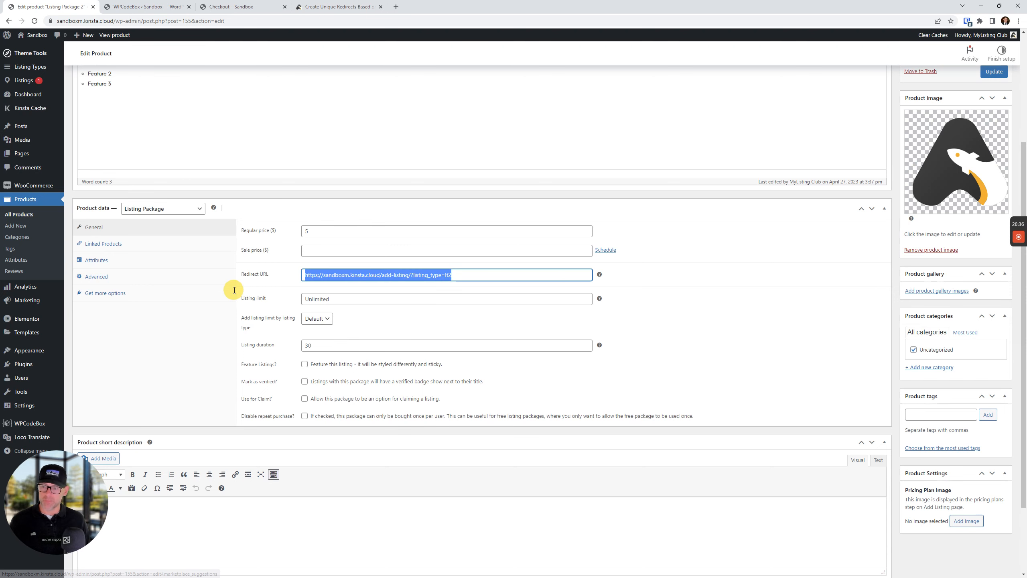
scroll(449, 334, "up", 4)
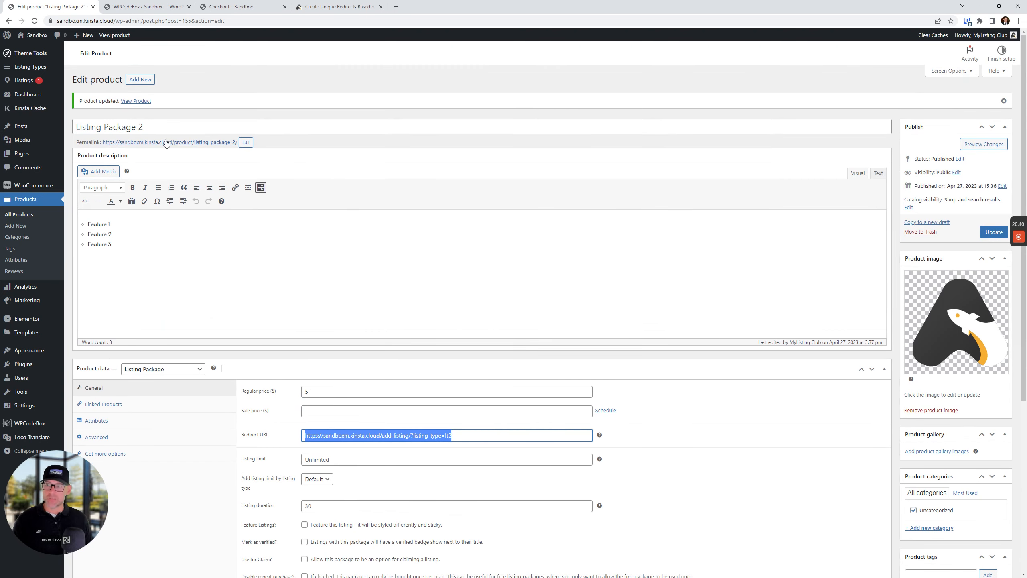
left_click(174, 127)
triple_click(174, 127)
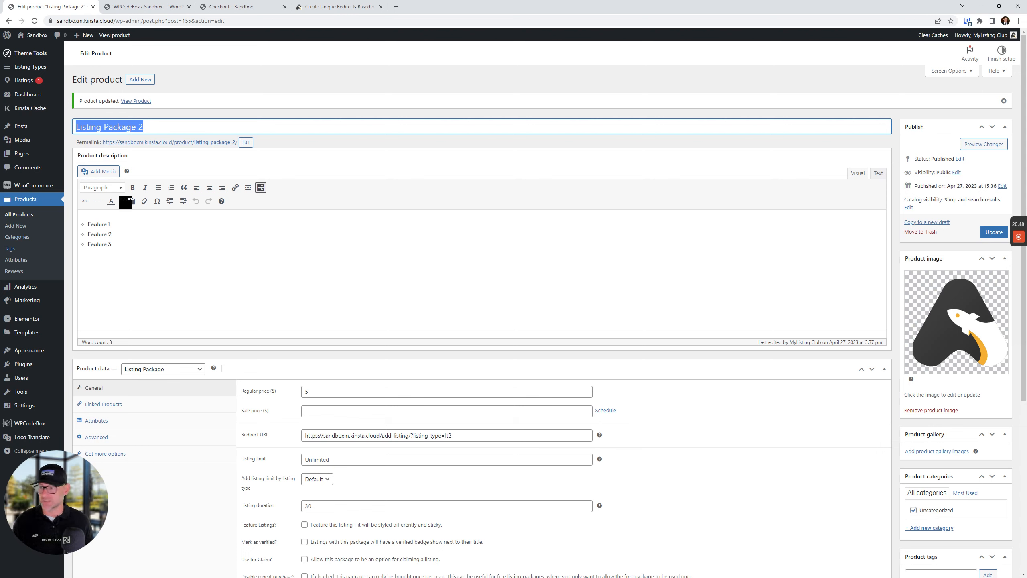
right_click(33, 69)
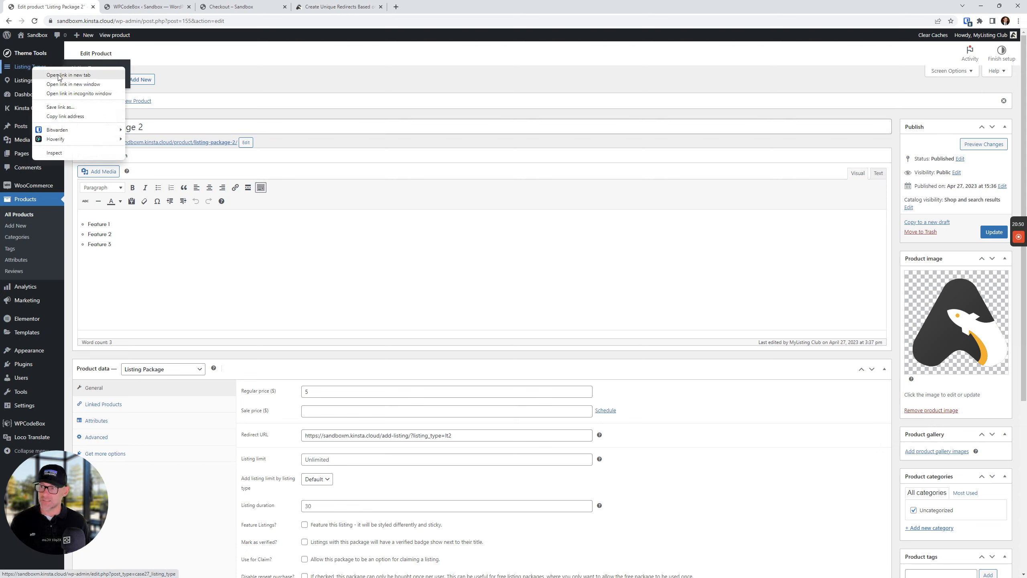
Add Listing Package 2 as LT2's paid package and save the listing type
left_click(59, 77)
left_click_drag(145, 6, 57, 2)
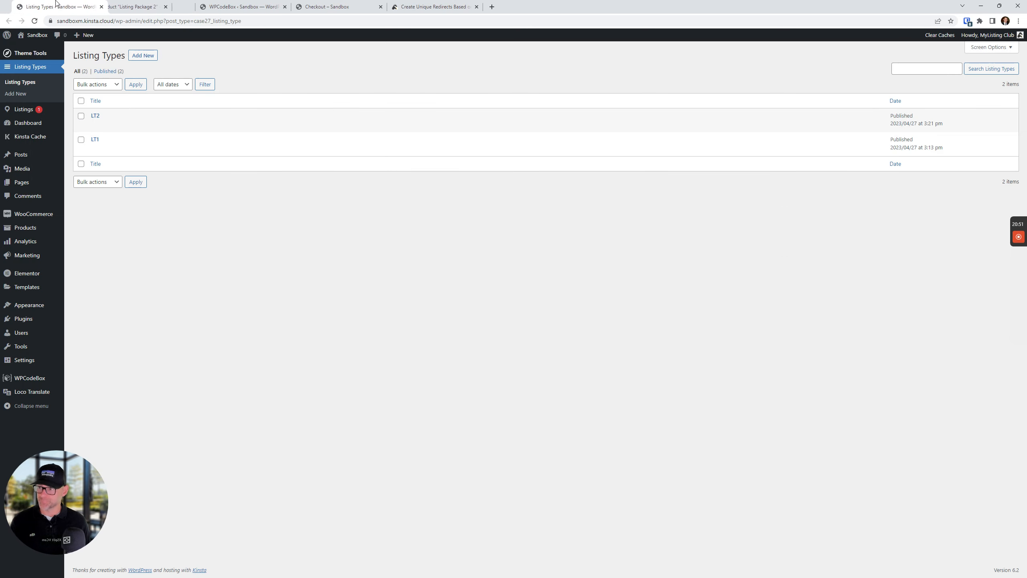
left_click(96, 126)
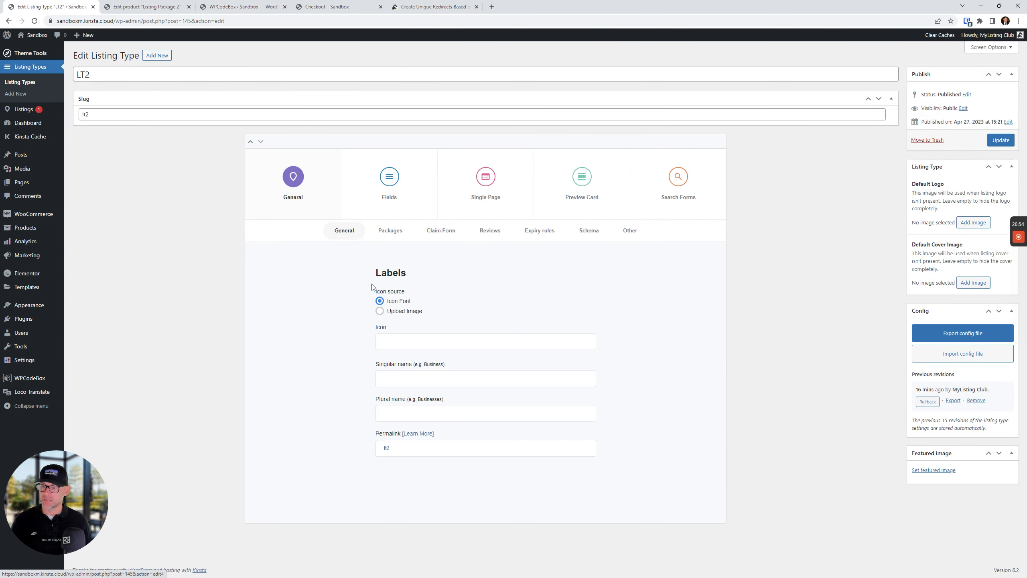
left_click(378, 236)
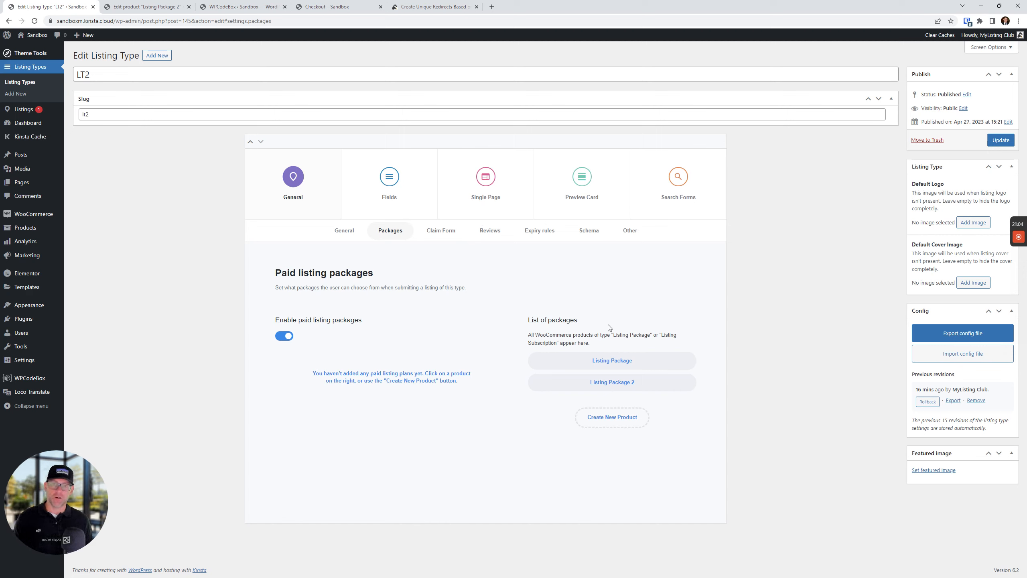
left_click(592, 383)
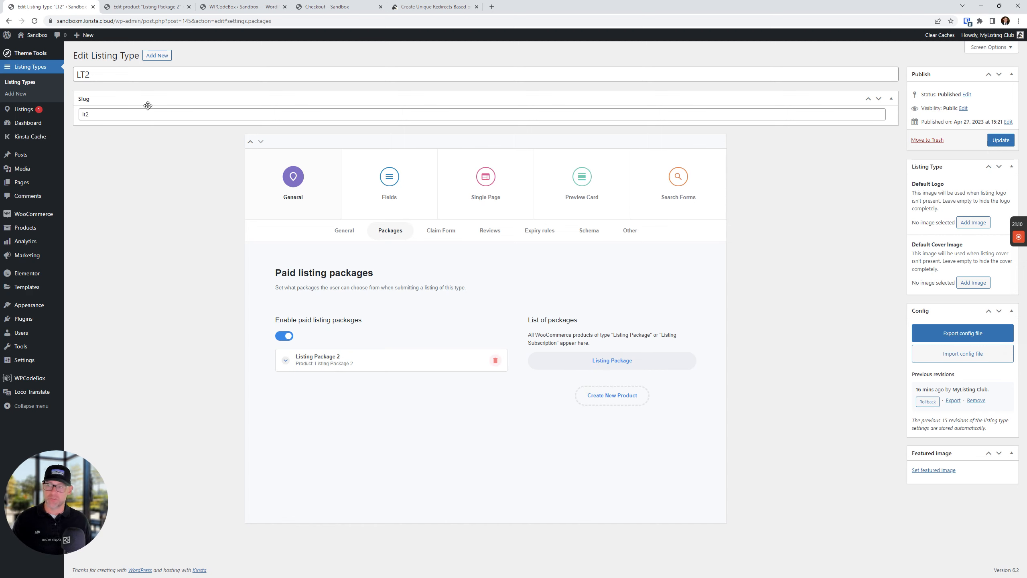
left_click(100, 80)
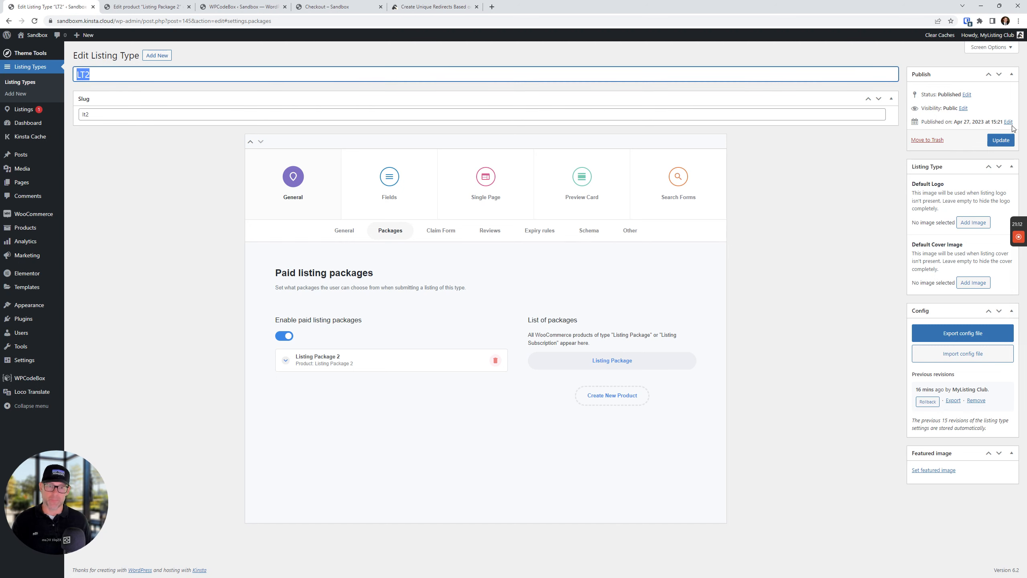
left_click(1003, 140)
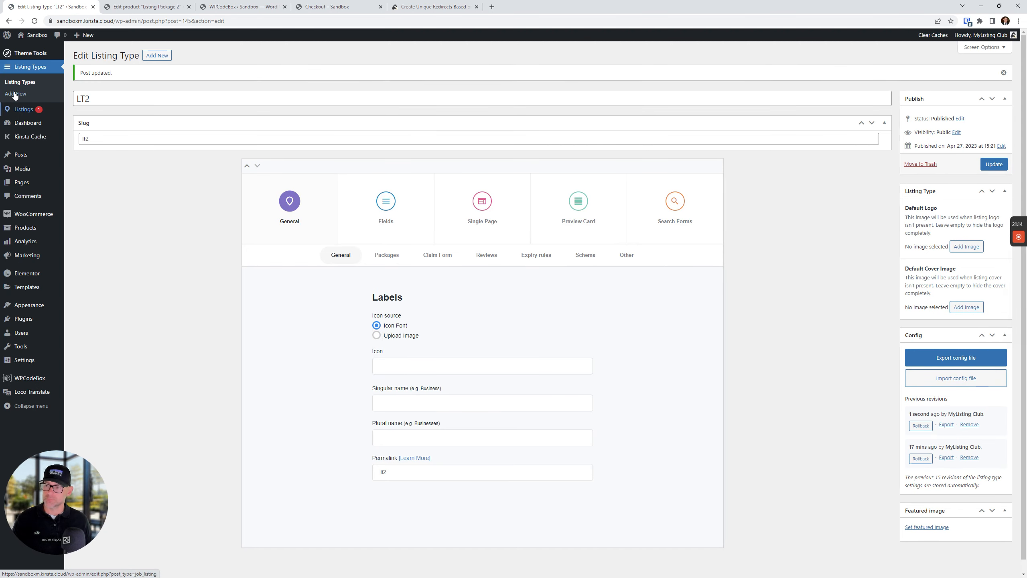
Open the Listing Types list in a new tab and open LT1 for editing
right_click(34, 83)
left_click(44, 89)
left_click_drag(125, 6, 51, 3)
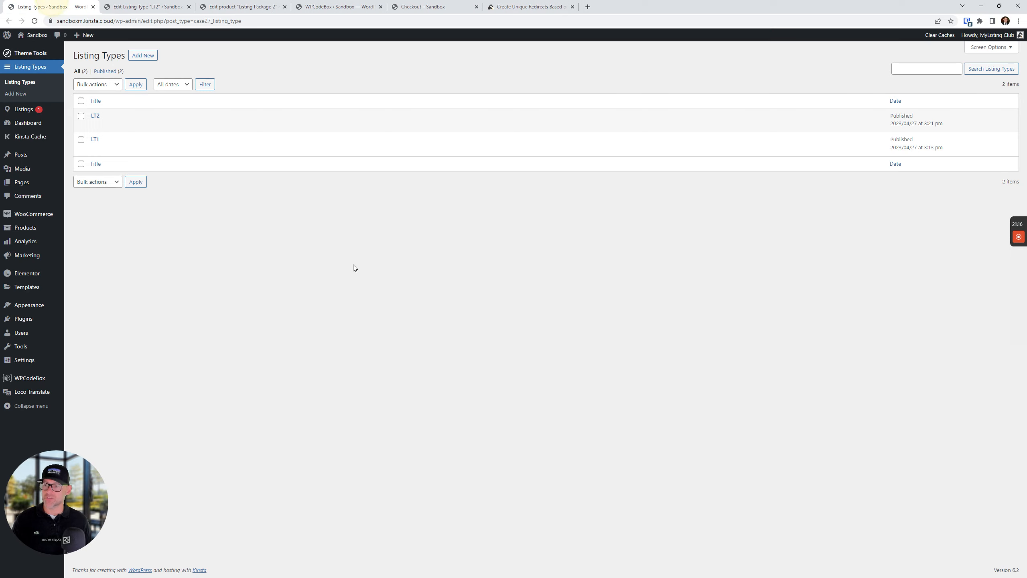
left_click(94, 140)
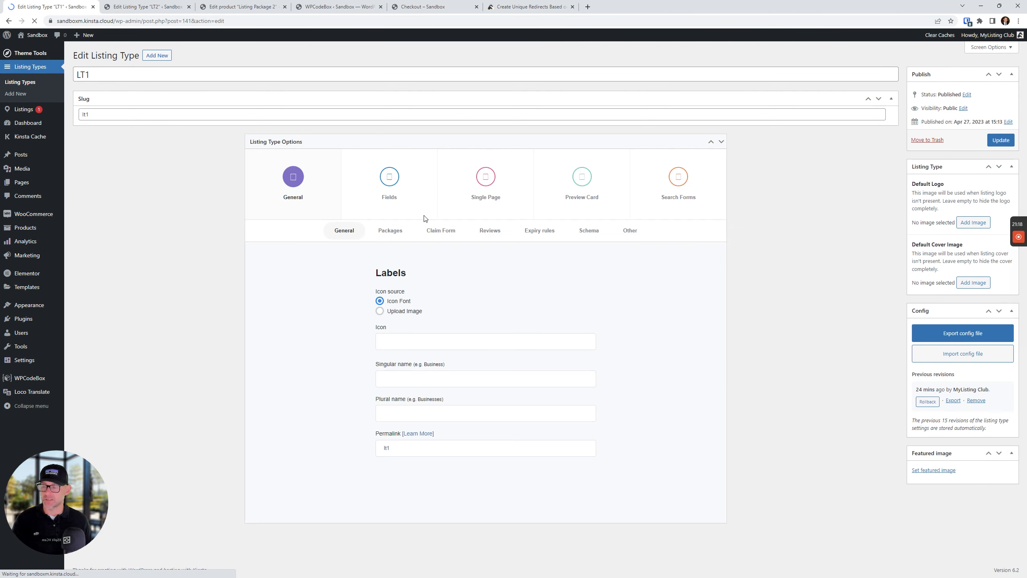
Add Listing Package as LT1's paid package and save the listing type
left_click(389, 230)
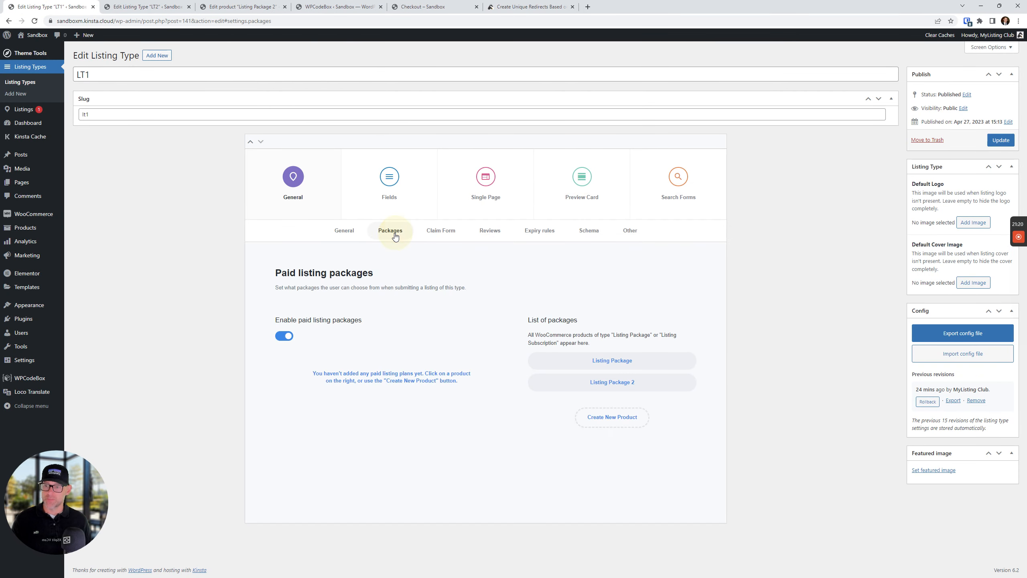
left_click(634, 360)
left_click(1000, 140)
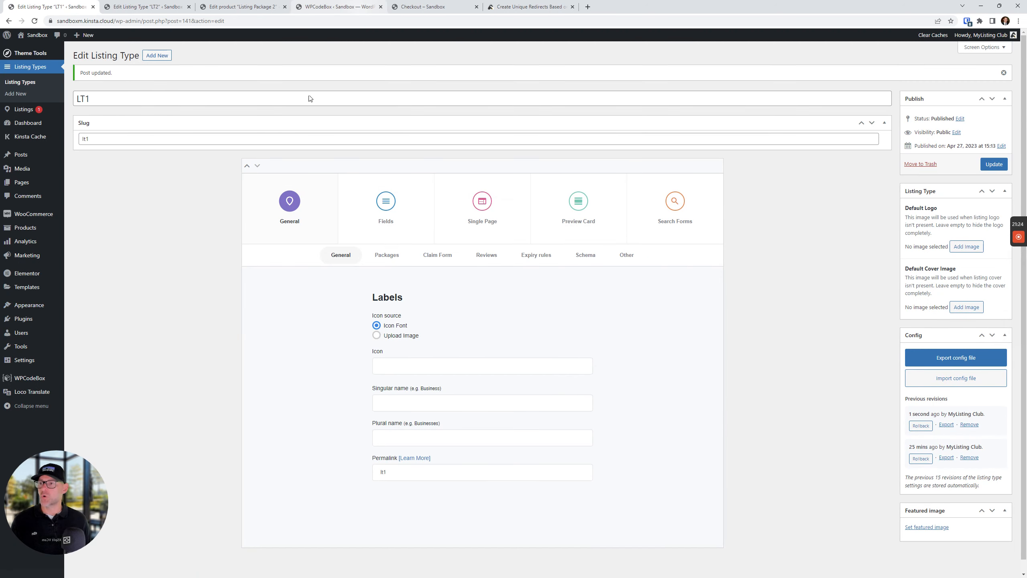
Quick-edit the product's name to 'Listing Package 1' with a cleared slug, then open its editor
left_click(24, 227)
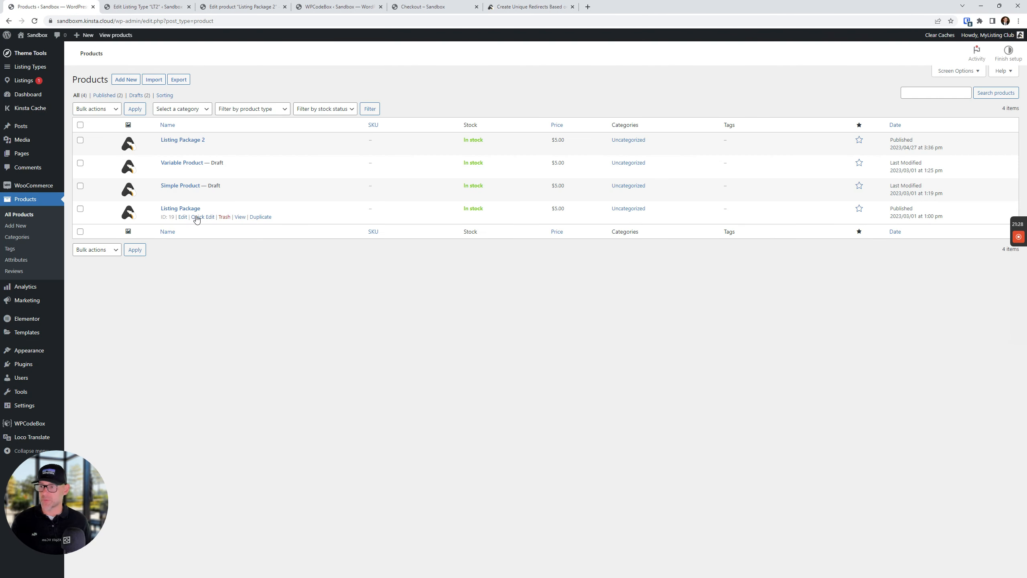
left_click(208, 218)
type("1")
key("Tab")
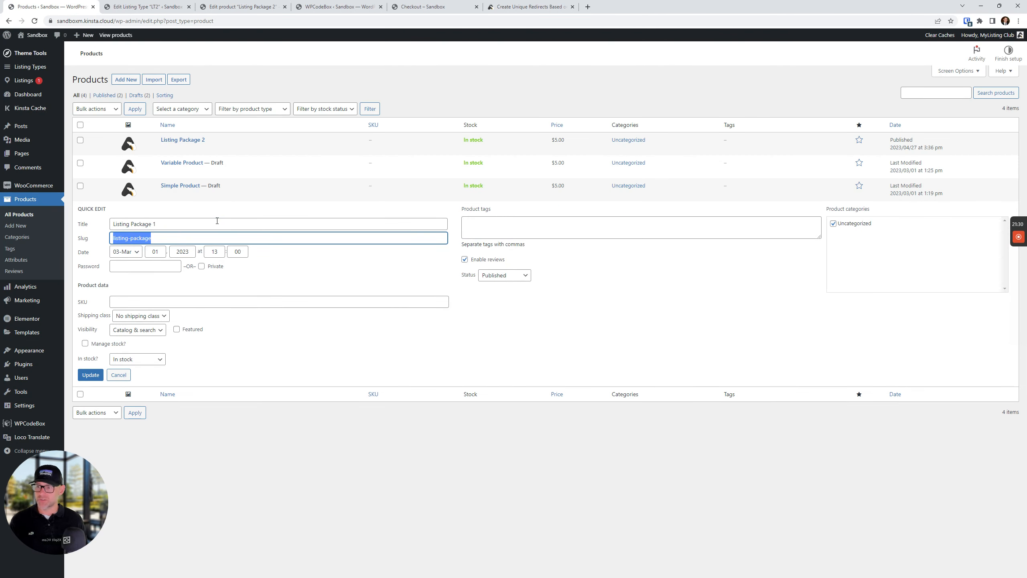
key("BackSpace")
key("Return")
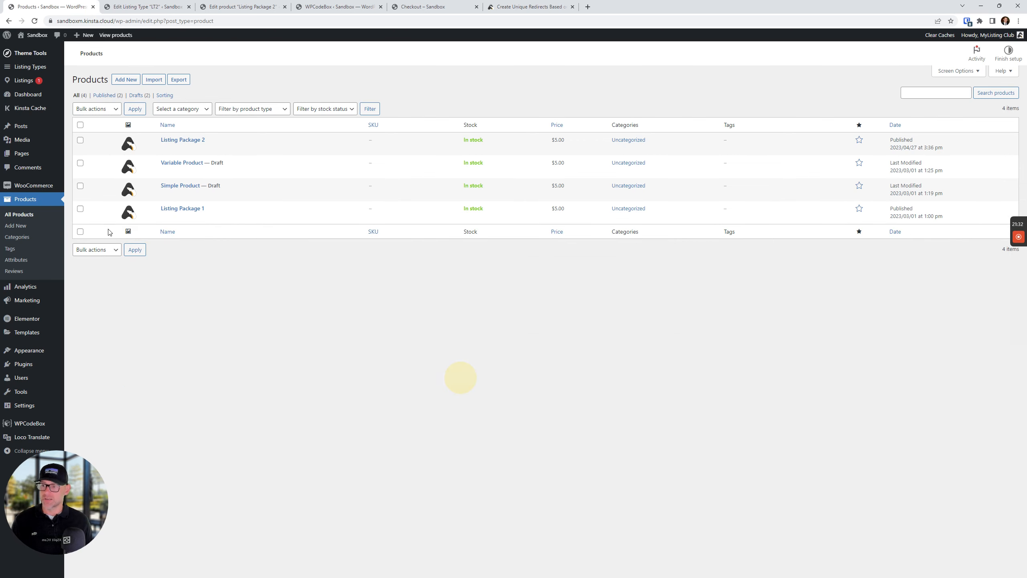
left_click(190, 208)
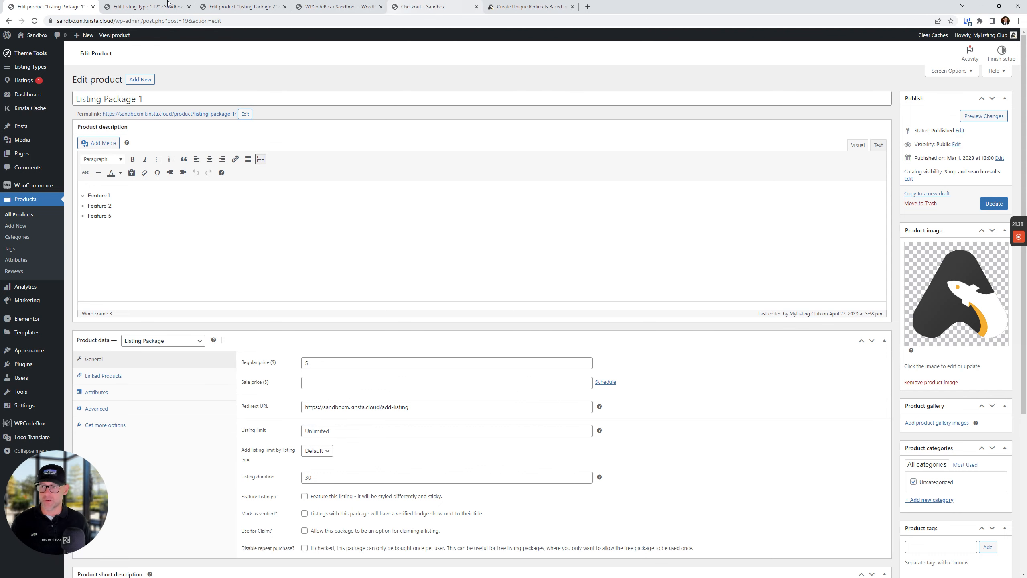
Place the checkout order for Listing Package 2
left_click(433, 6)
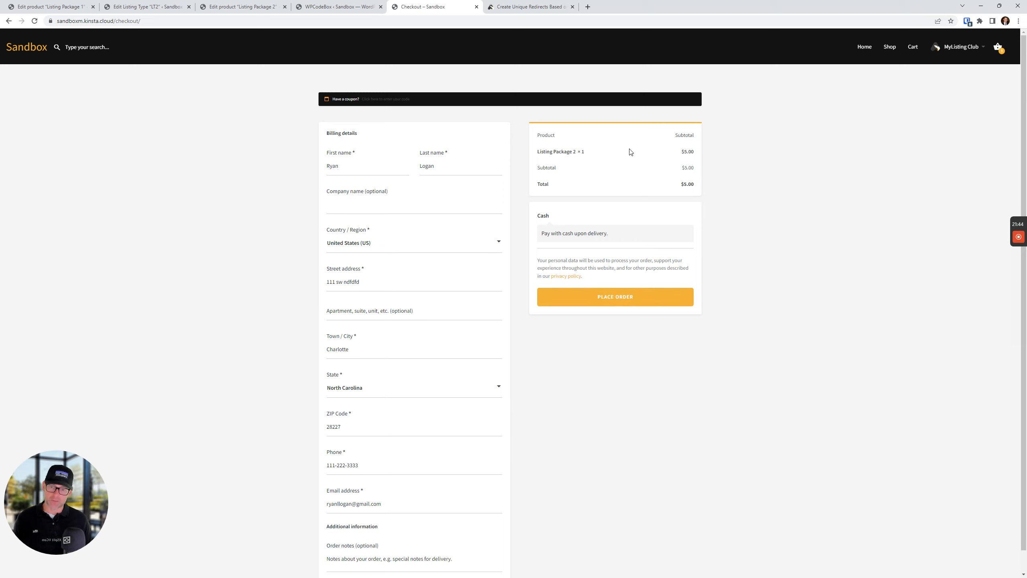
left_click_drag(538, 153, 571, 151)
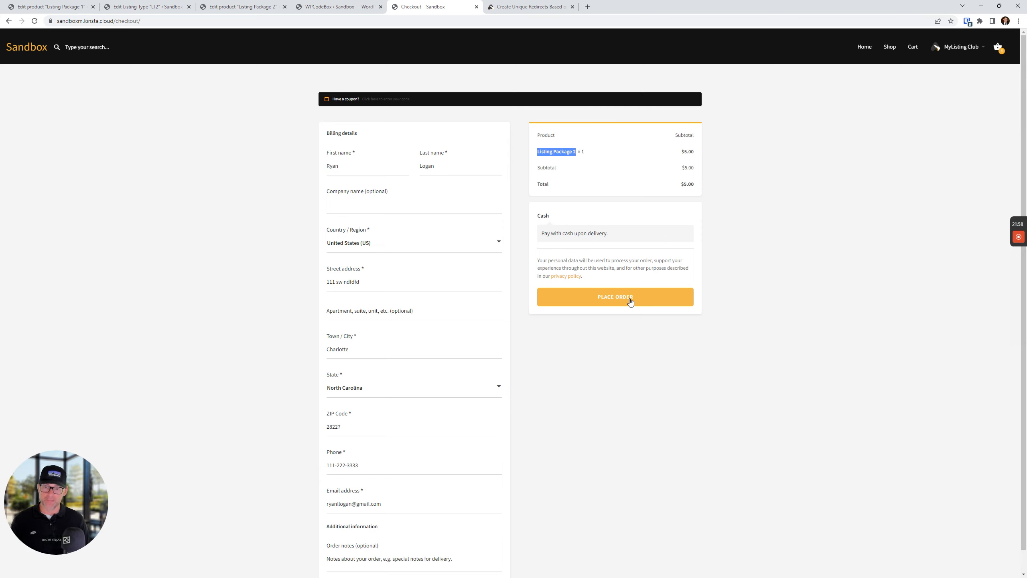
left_click(629, 299)
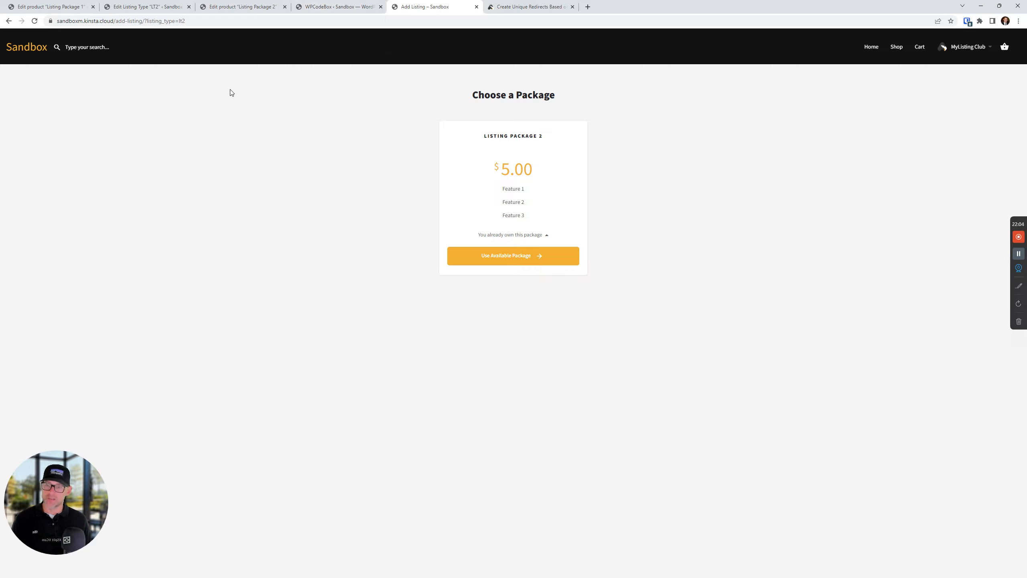
Confirm the address shows listing_type=lt2, use the owned Listing Package 2, then return home
left_click(192, 22)
left_click(206, 22)
left_click(210, 21)
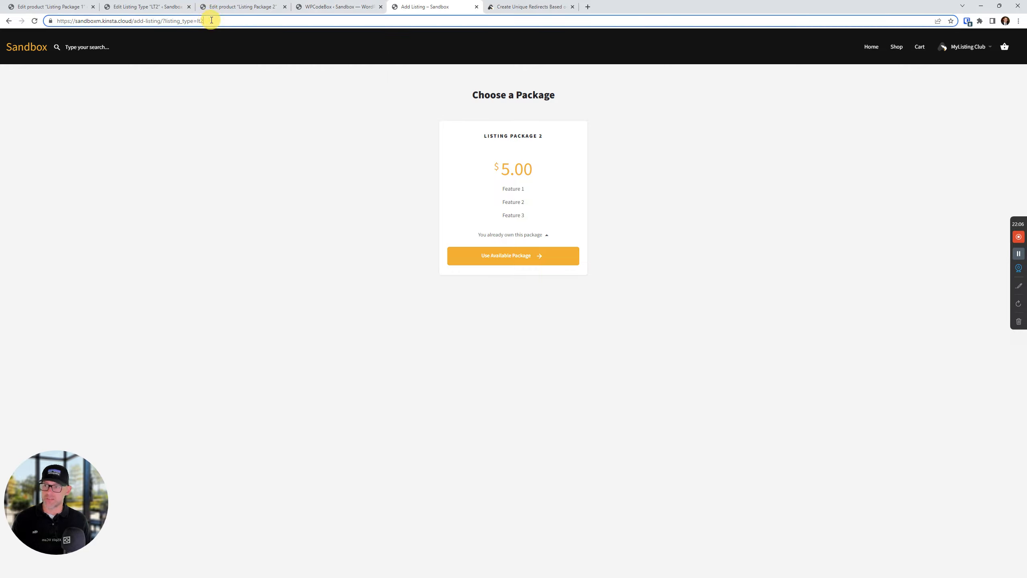
left_click_drag(224, 21, 163, 23)
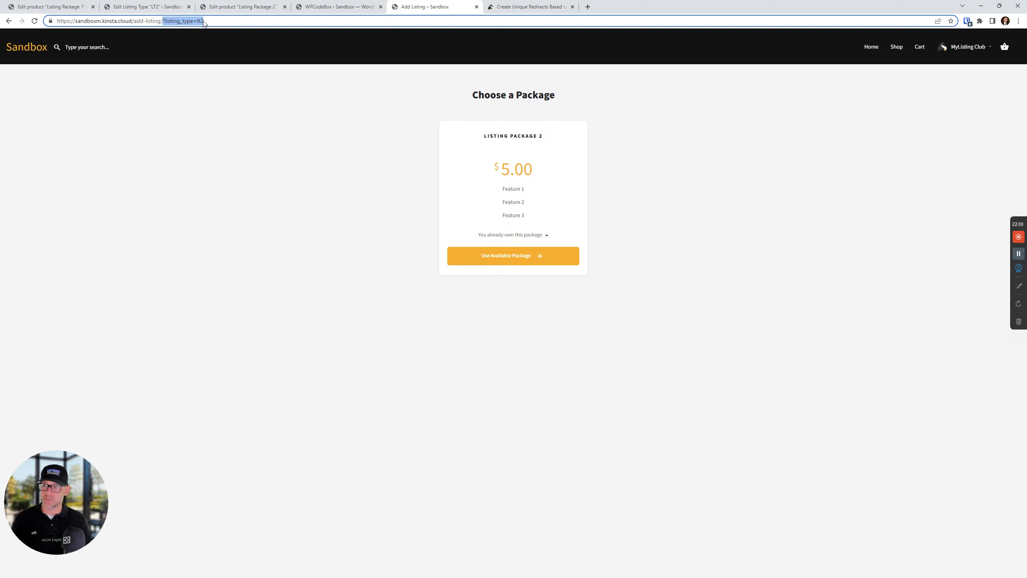
left_click(266, 155)
left_click(502, 259)
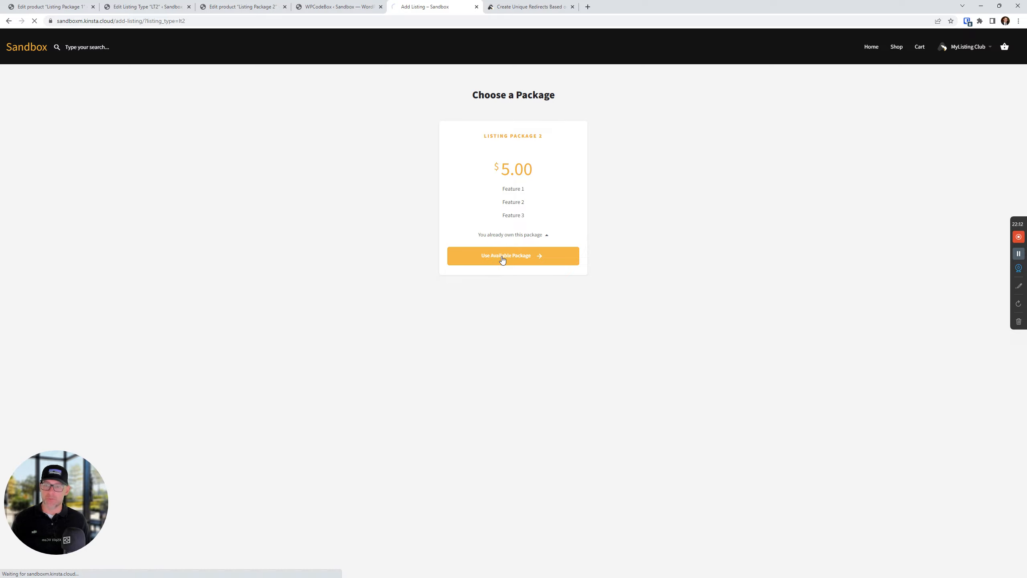
left_click(532, 348)
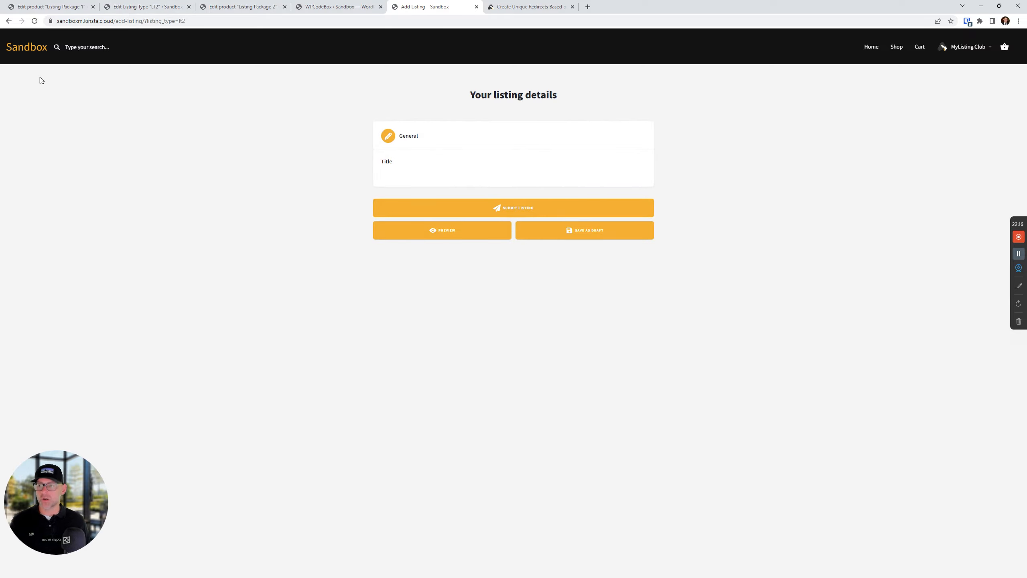
left_click(38, 49)
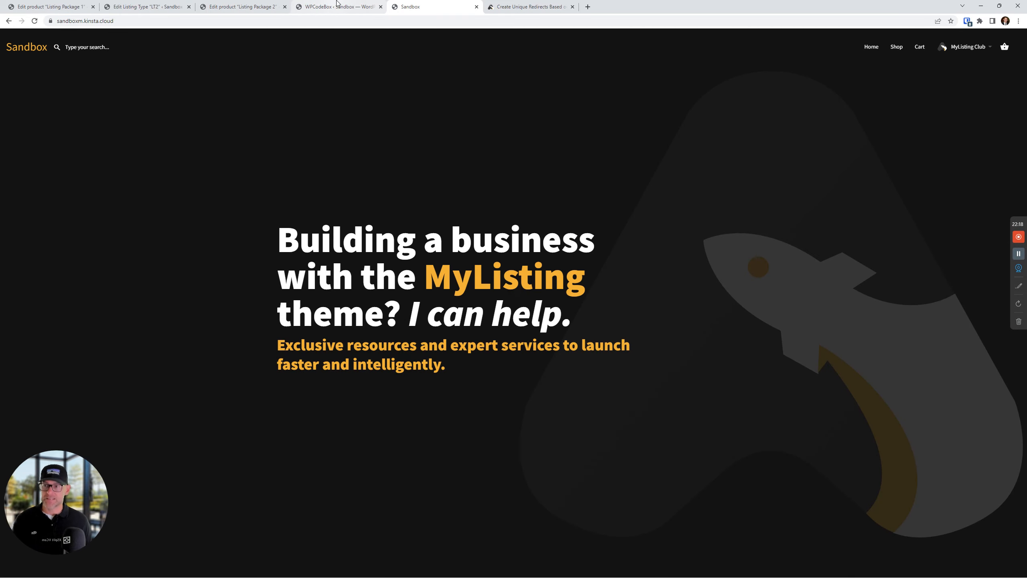
Close the code snippet and product editor tabs and go to the listing types list
left_click(259, 4)
left_click(348, 6)
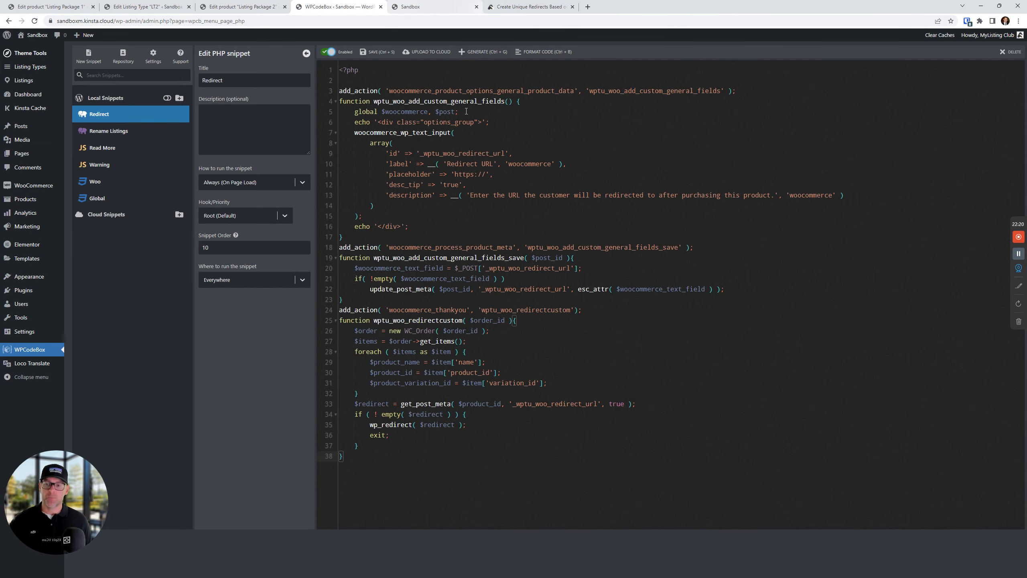
left_click(380, 7)
left_click(562, 68)
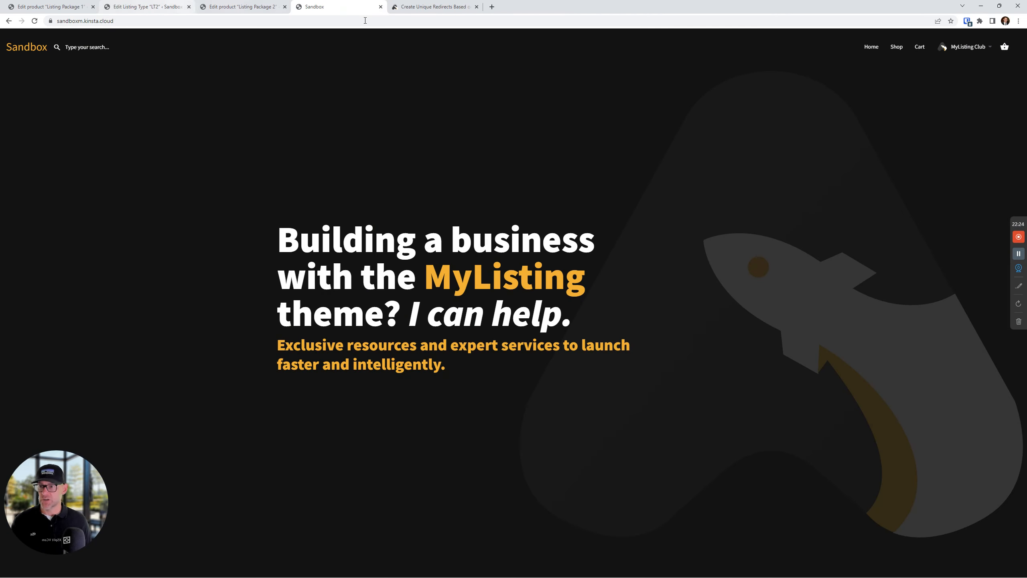
left_click(275, 7)
left_click(284, 7)
left_click(169, 5)
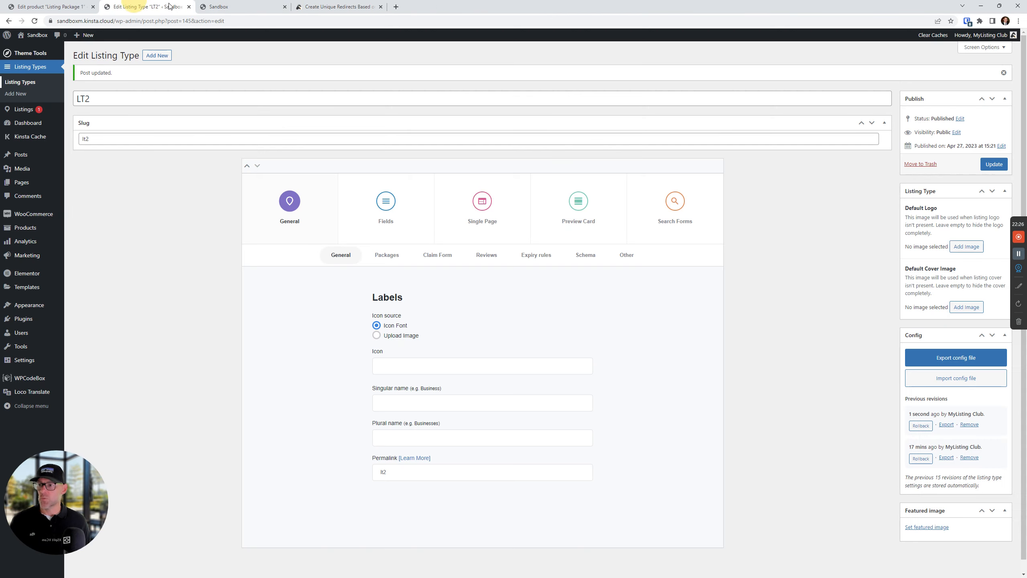
left_click(20, 82)
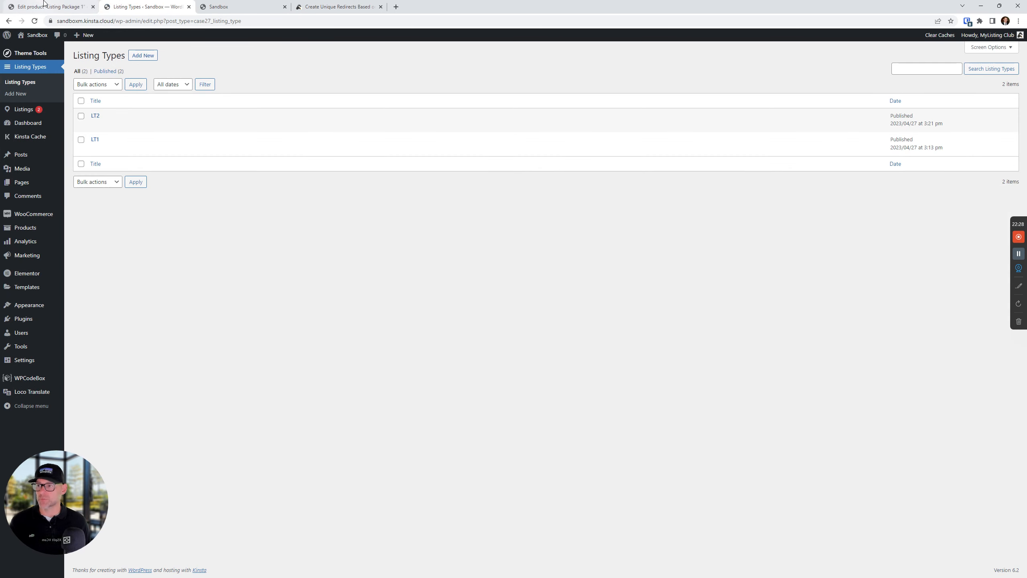
left_click(90, 8)
left_click(91, 7)
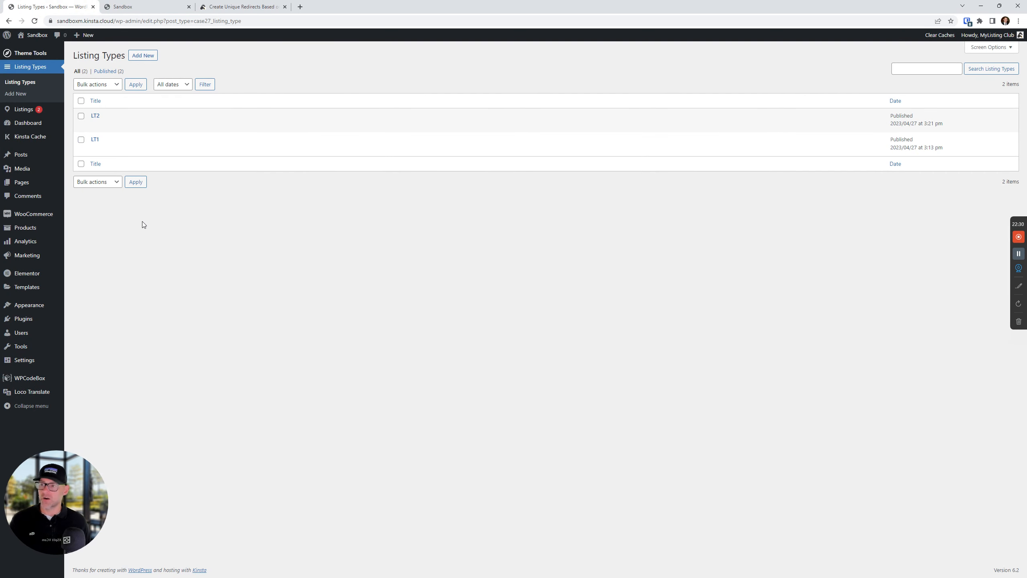
Create and publish a new listing type named LT3
left_click(143, 56)
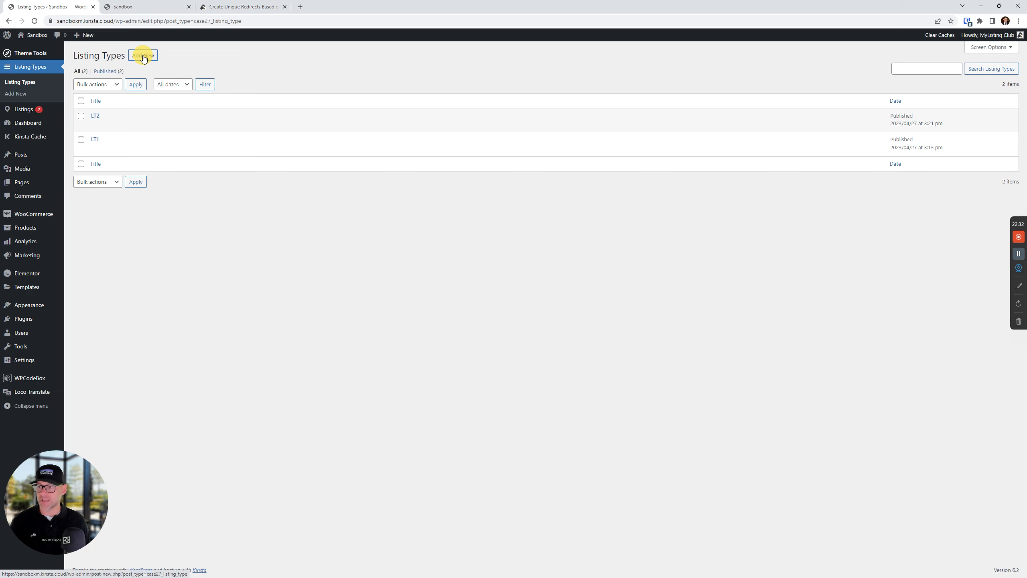
type("LT3")
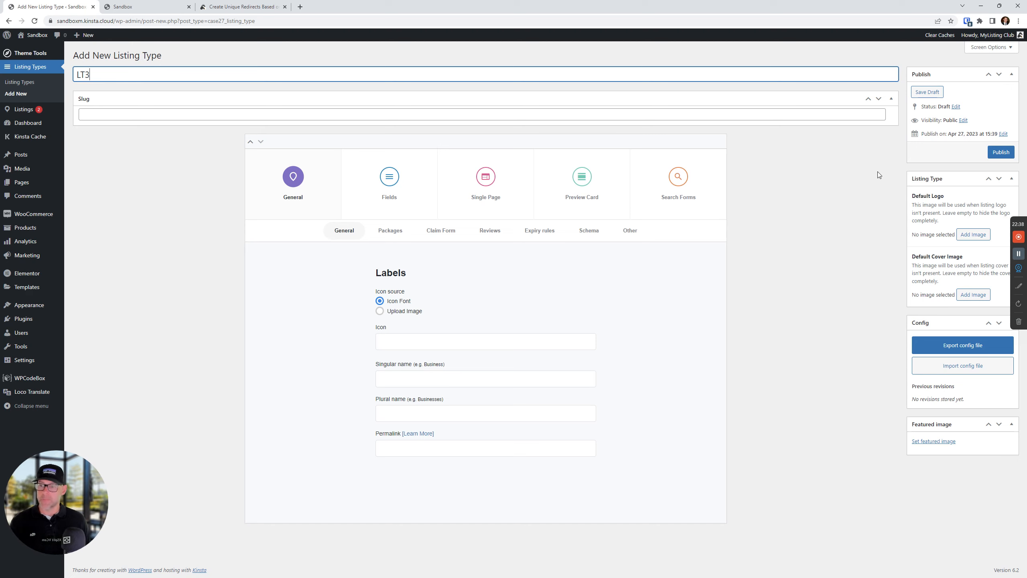
left_click(1001, 152)
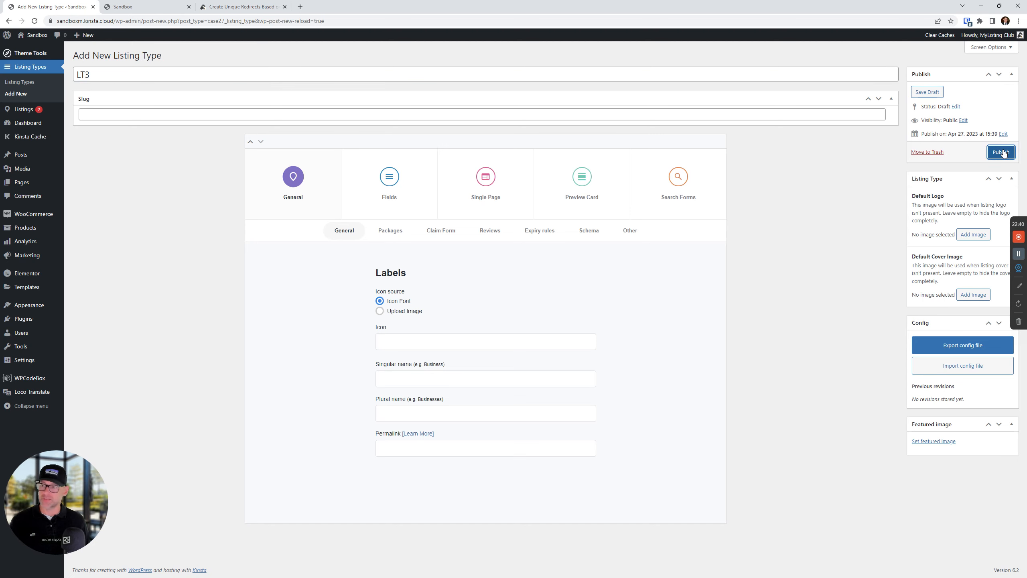
left_click(1001, 152)
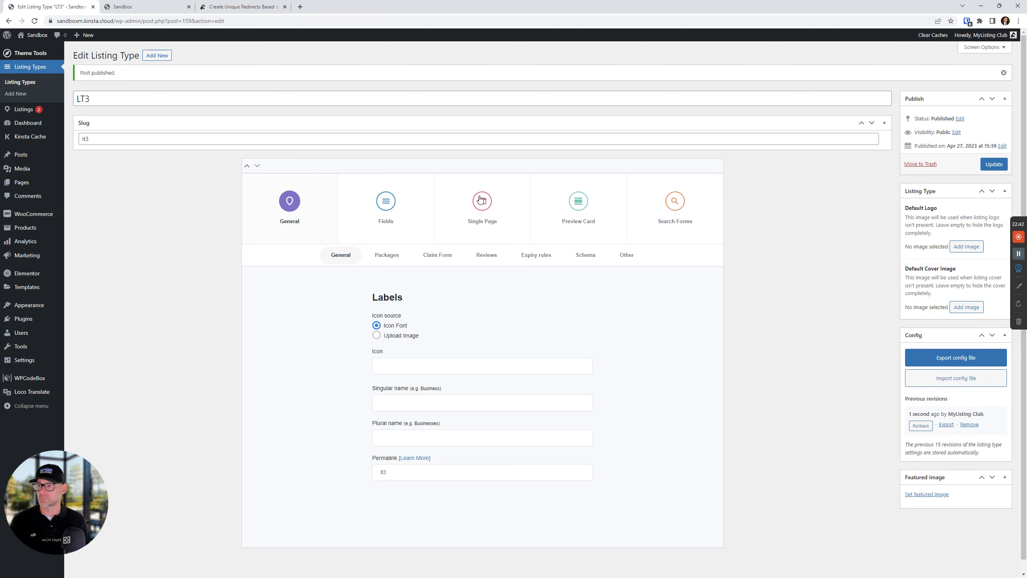
Open the All Pages list in a new tab and switch to it
mouse_move(21, 182)
right_click(80, 183)
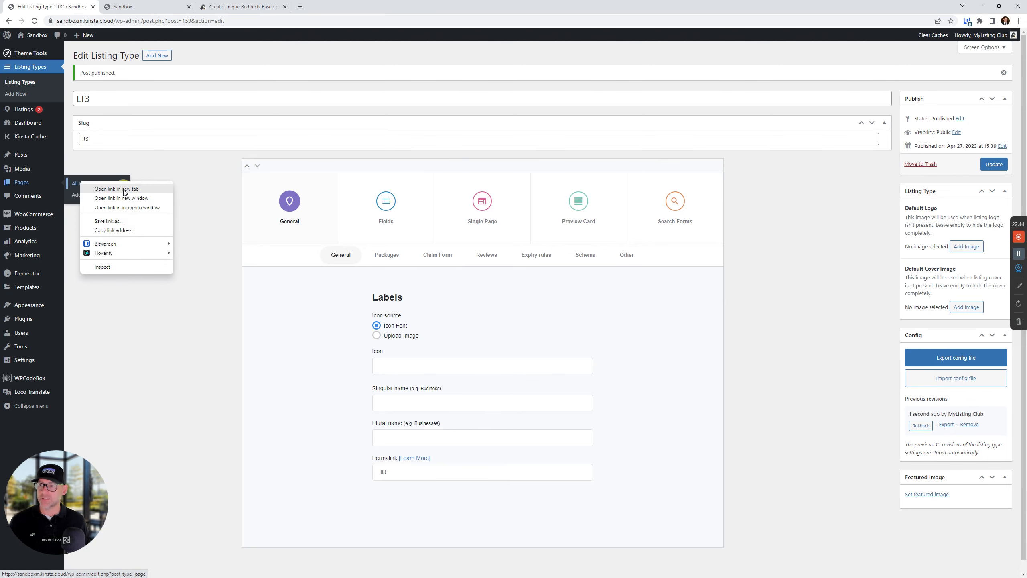
left_click(123, 189)
left_click(140, 6)
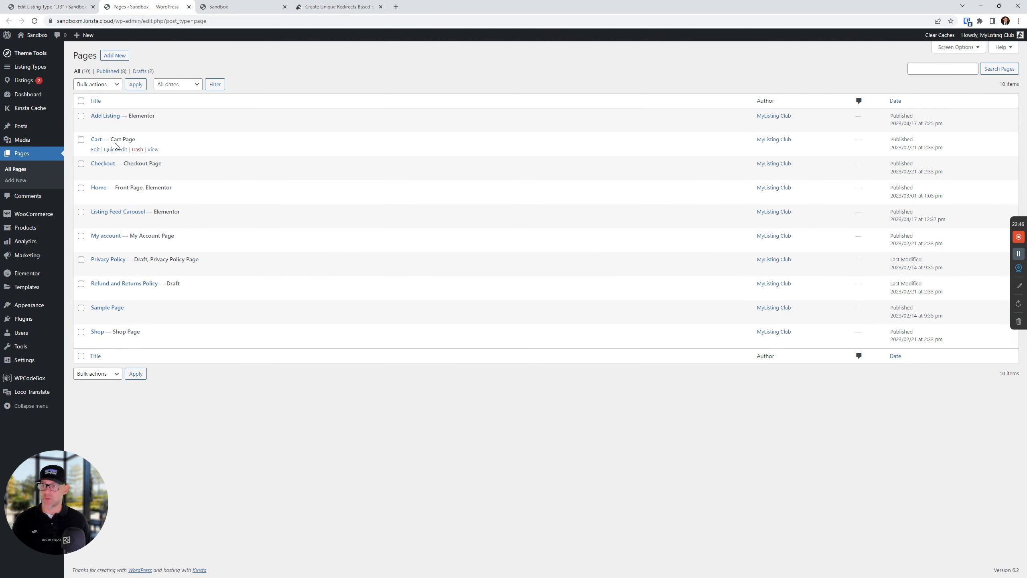
Open the Add Listing page in the Elementor editor in a new tab
right_click(178, 126)
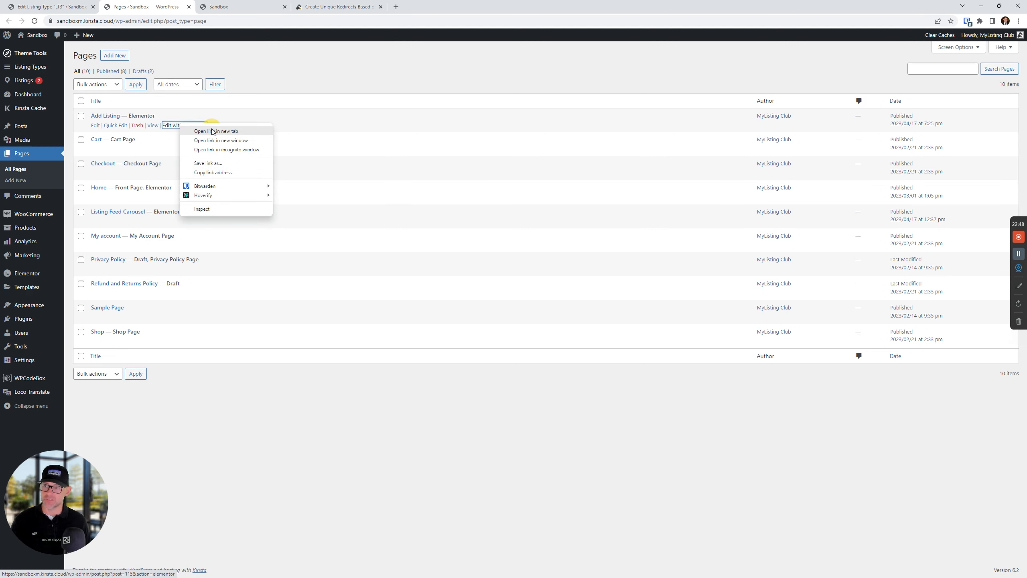
left_click(212, 132)
left_click(266, 6)
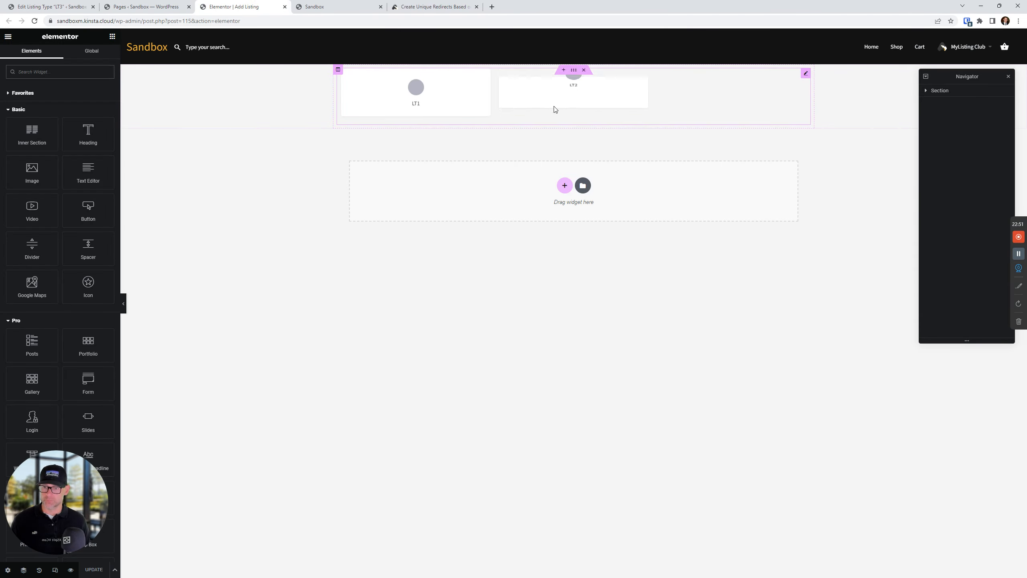
Duplicate the LT2 listing type entry, set the copy to LT3, and save the page
left_click(652, 99)
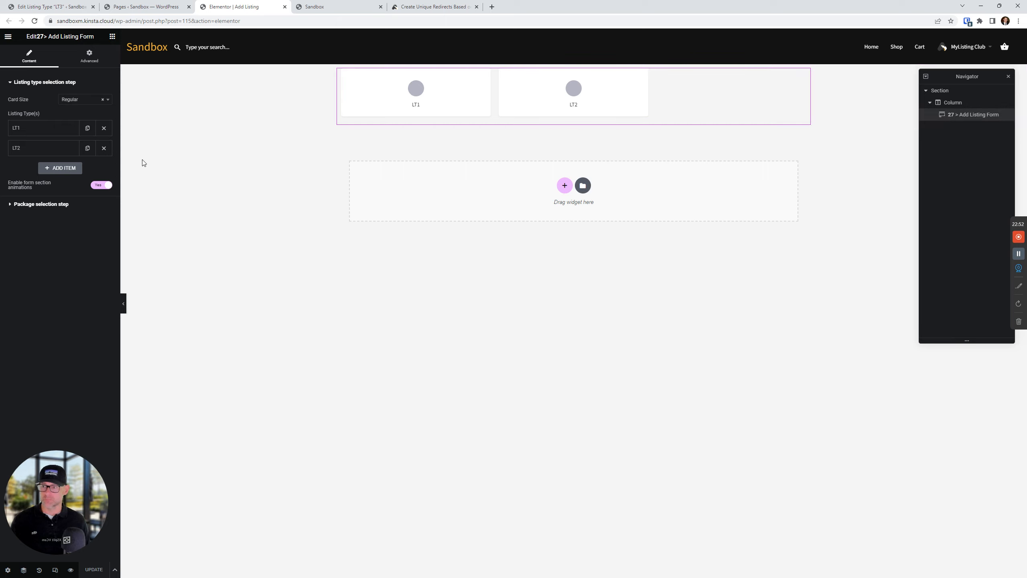
left_click(87, 148)
left_click(41, 167)
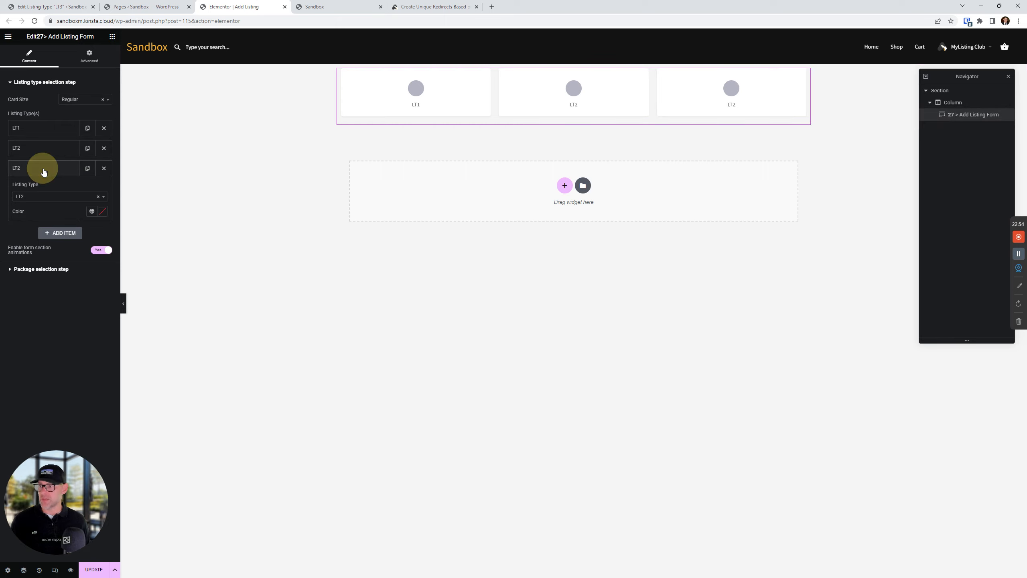
left_click(60, 197)
left_click(36, 239)
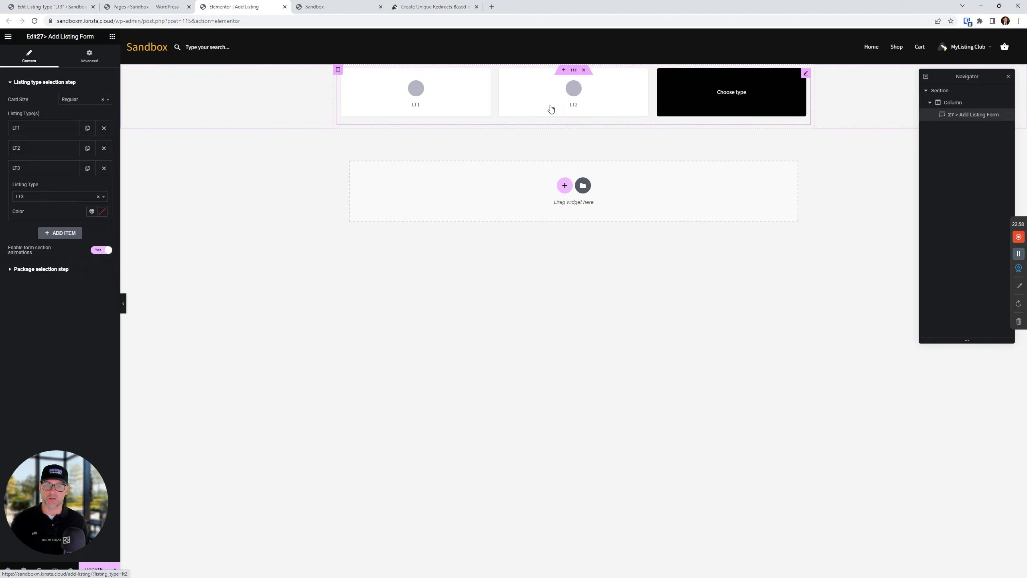
key("ctrl+s")
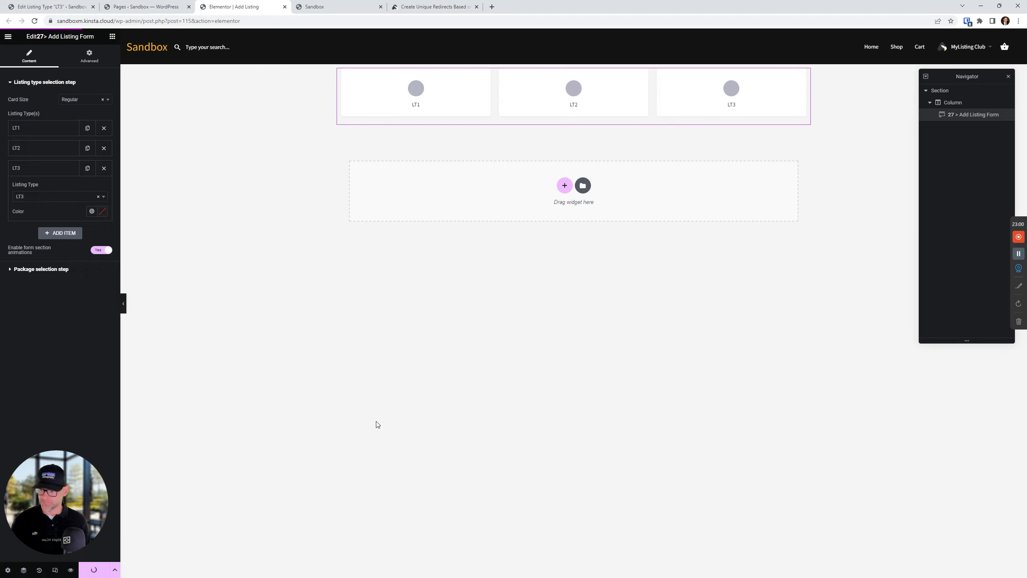
left_click(331, 6)
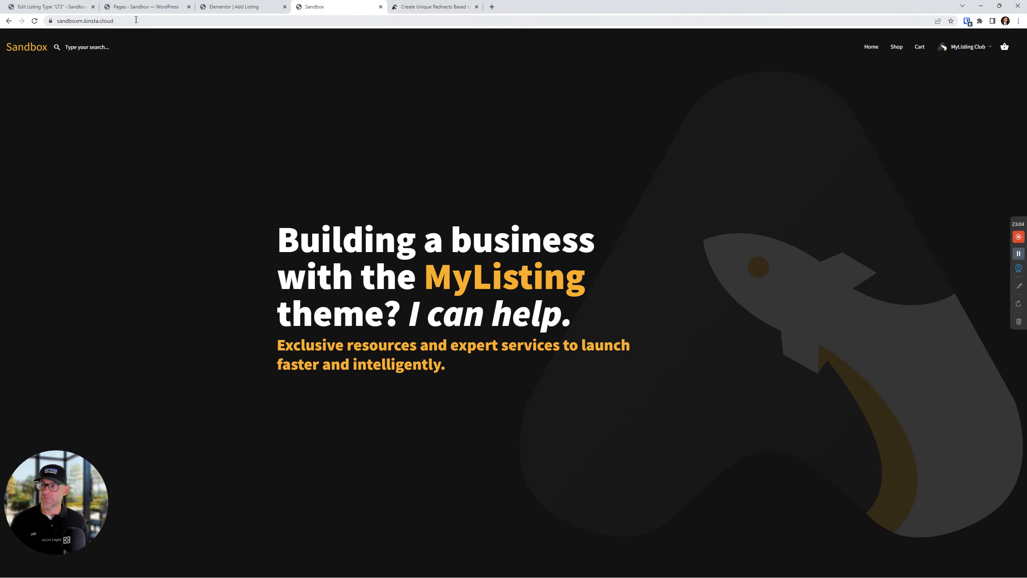
Go to the site's /add-listing/ page and view the packages offered for LT1
left_click(154, 19)
type("/a")
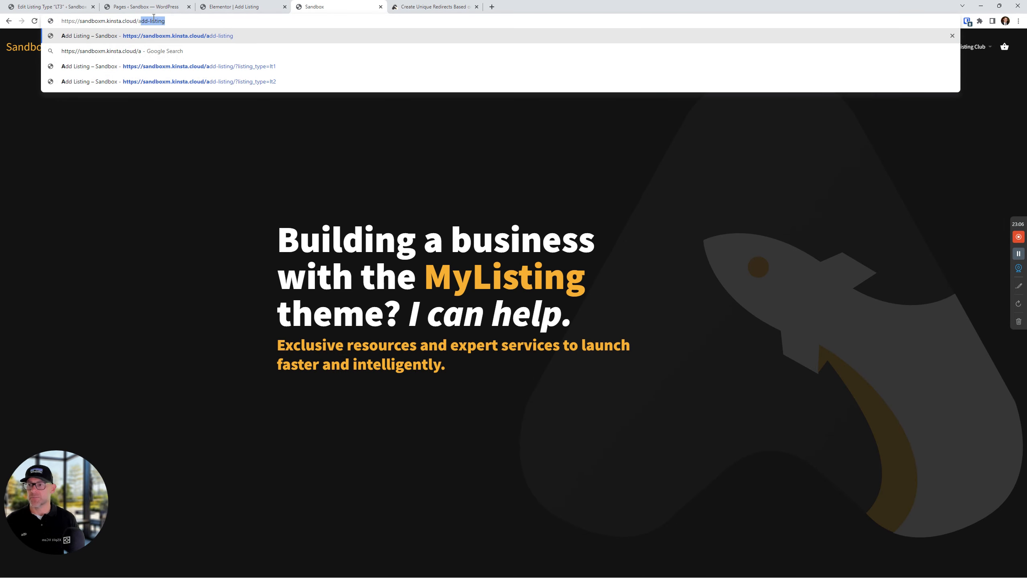
key("Return")
left_click(337, 257)
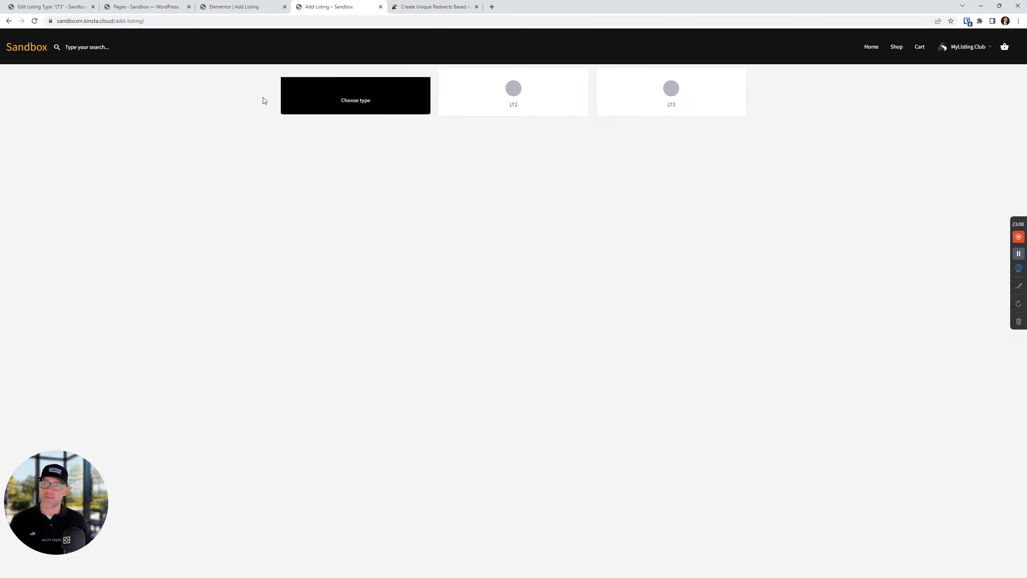
left_click(393, 92)
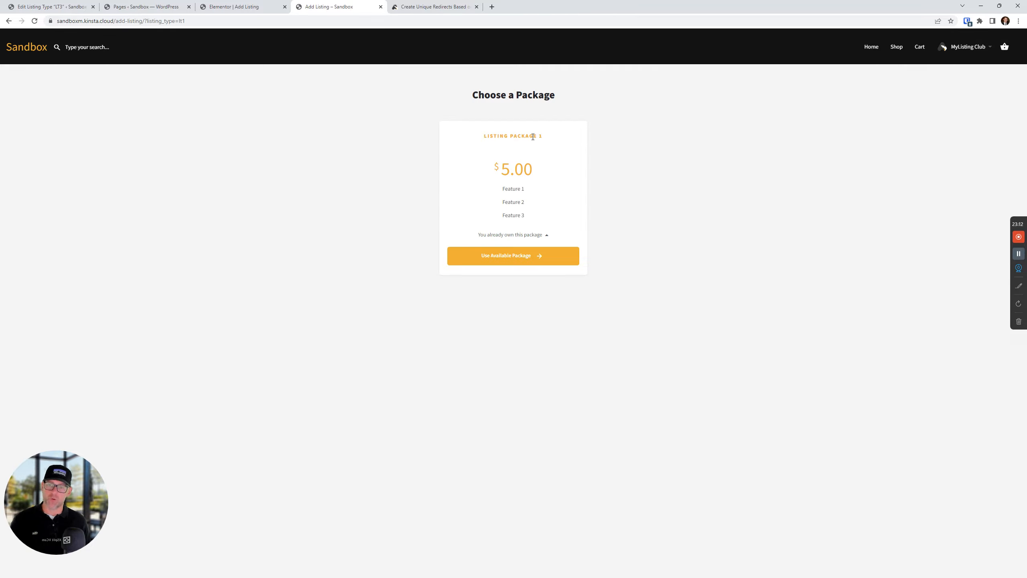
Check the packages for LT2 and LT3, where both $5.00 packages appear
left_click(9, 21)
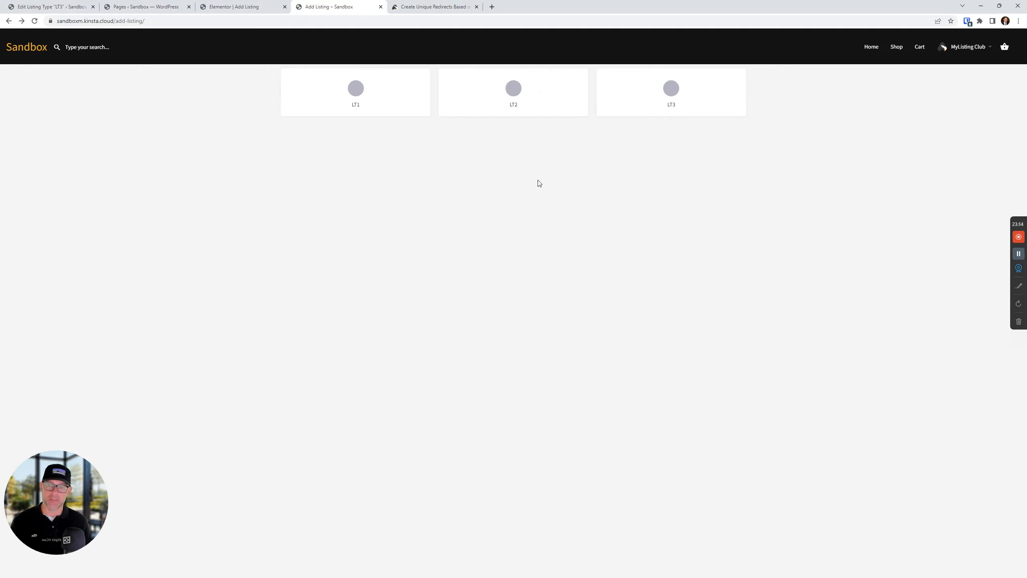
left_click(523, 101)
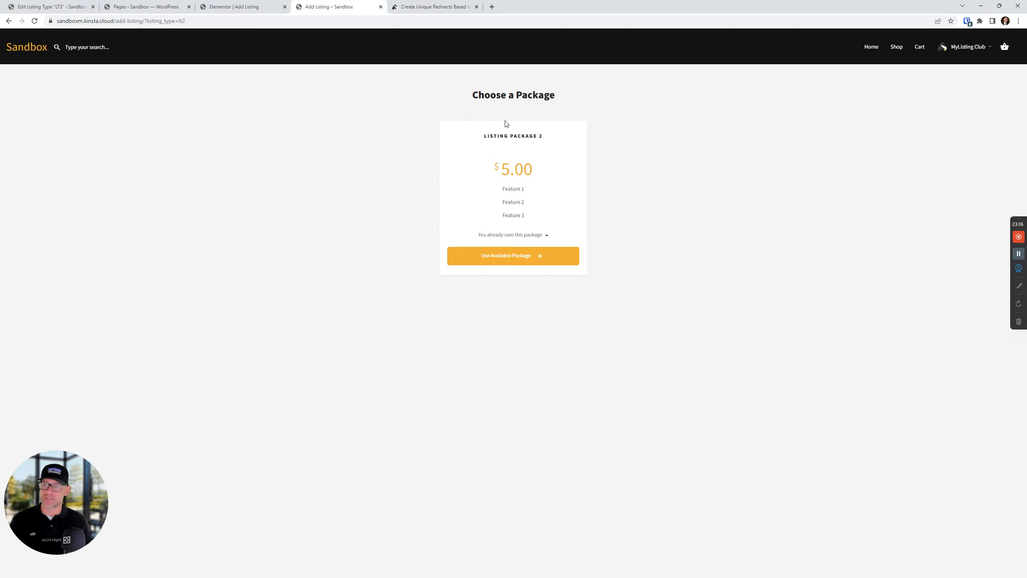
left_click_drag(552, 135, 456, 133)
left_click(395, 160)
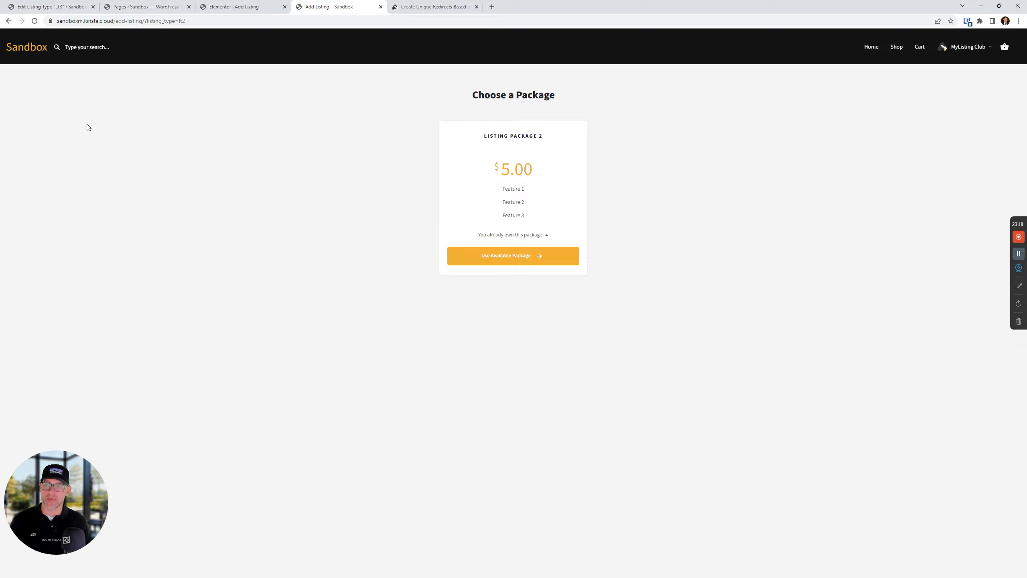
left_click(8, 21)
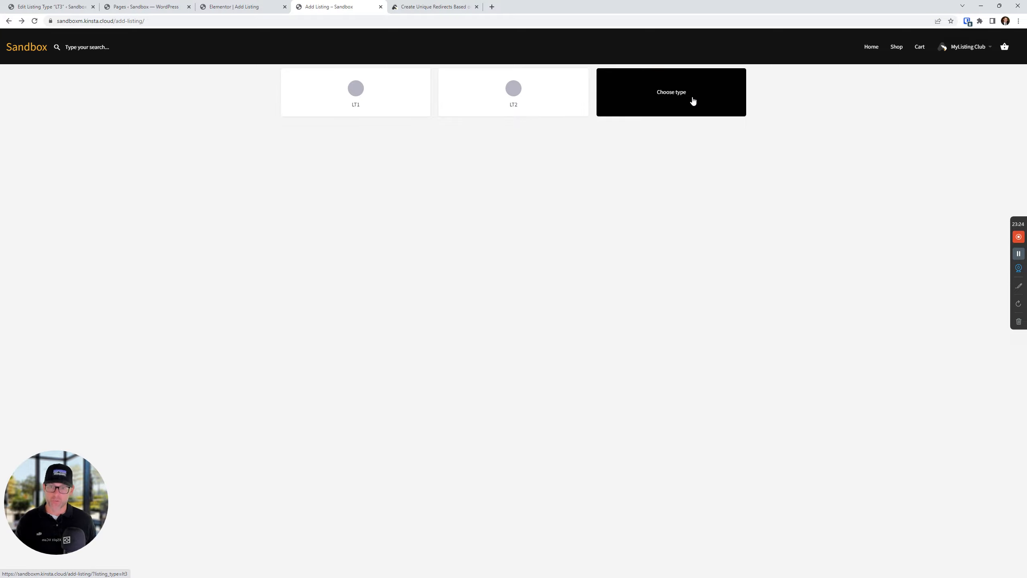
left_click(636, 91)
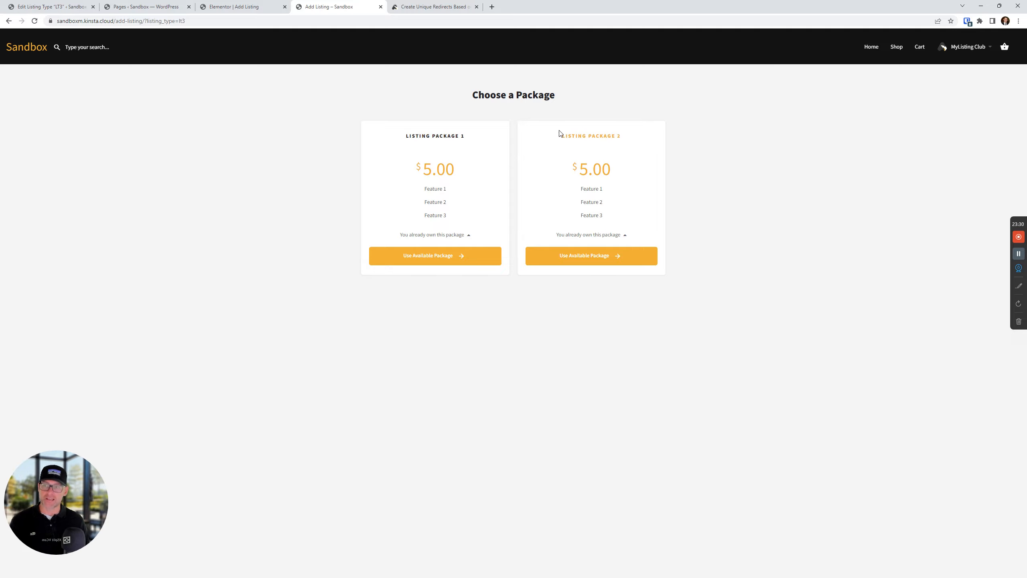
left_click(50, 6)
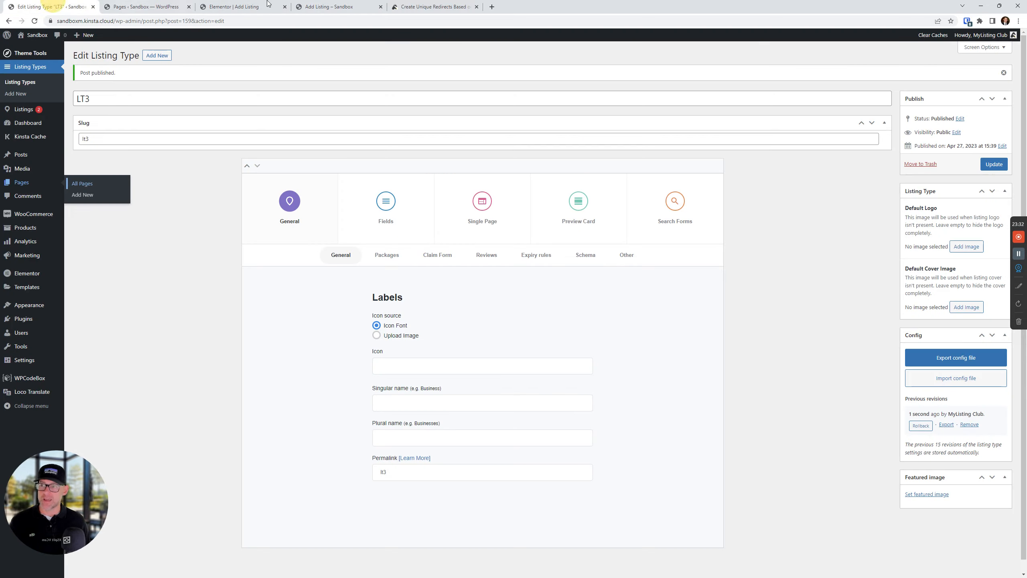
Show LT3's paid listing package settings and load the Products list in another tab
left_click(399, 255)
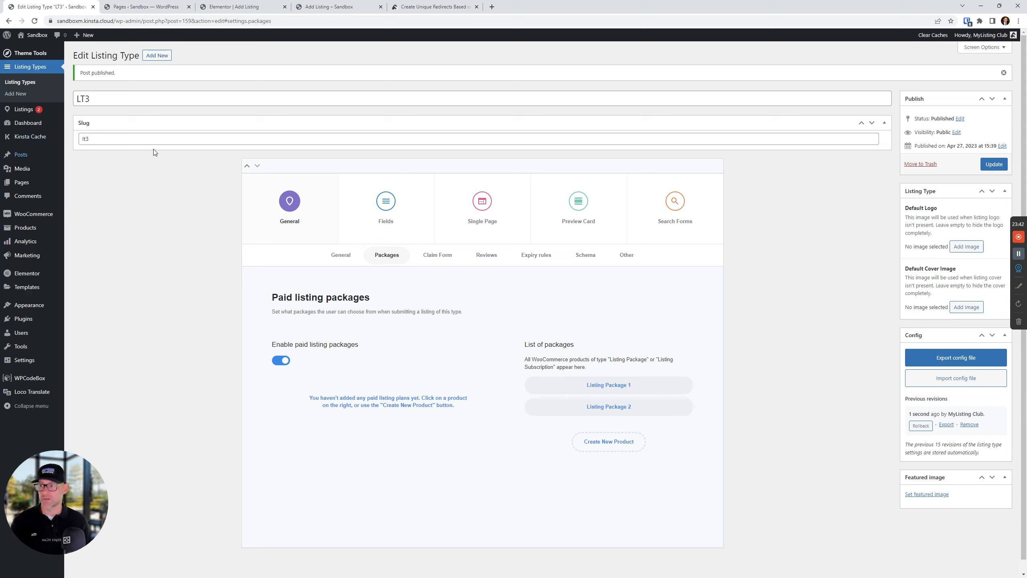
right_click(15, 225)
left_click(60, 231)
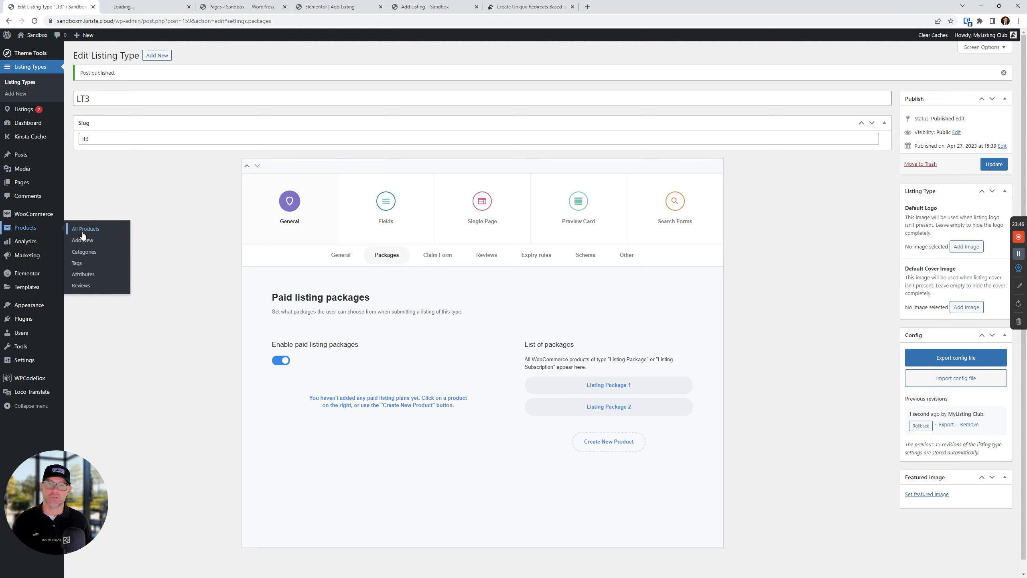
Duplicate Listing Package 2 as 'Listing Package 3' with slug listing-package-3
left_click(175, 5)
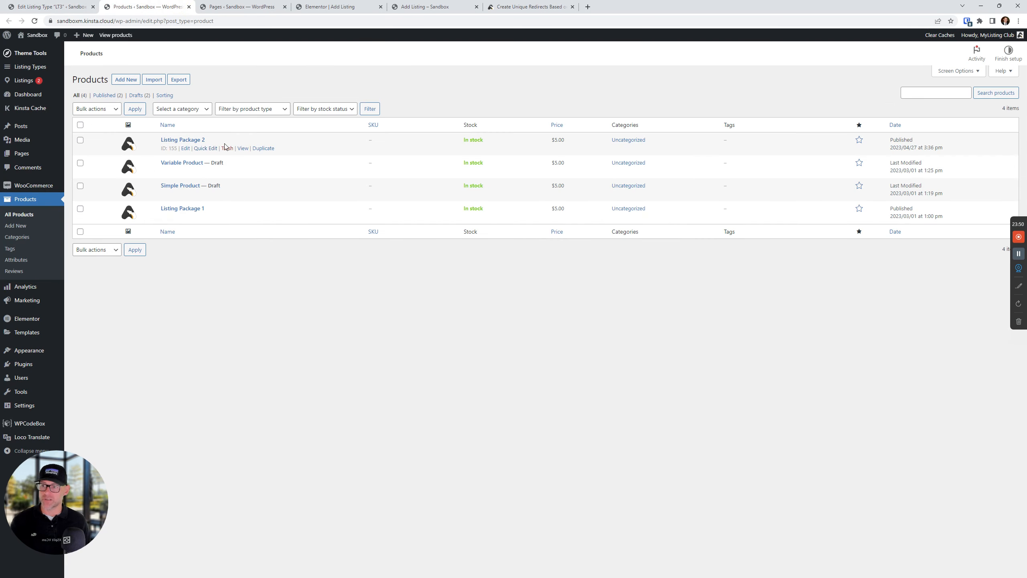
left_click(263, 148)
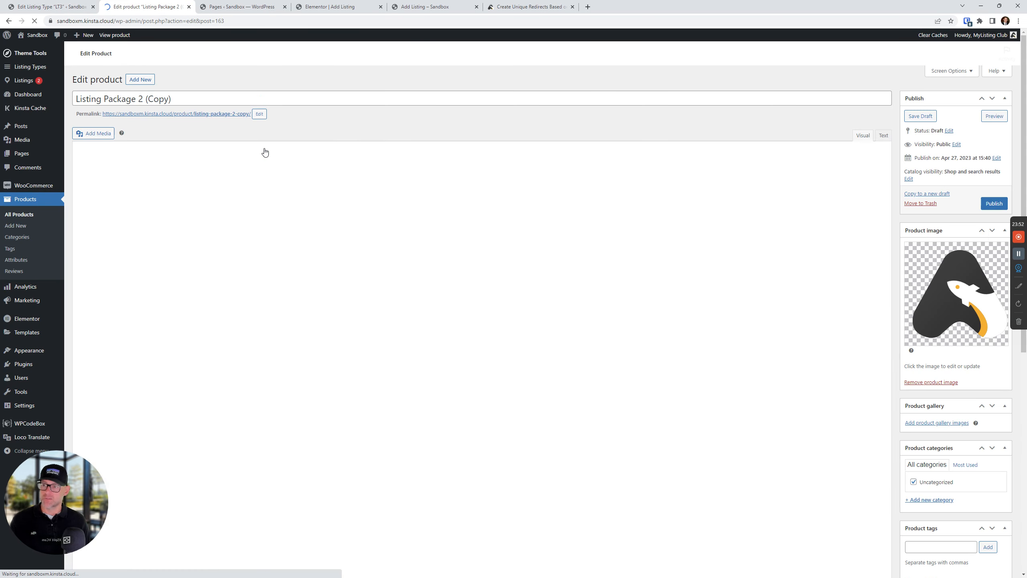
left_click_drag(138, 98, 173, 98)
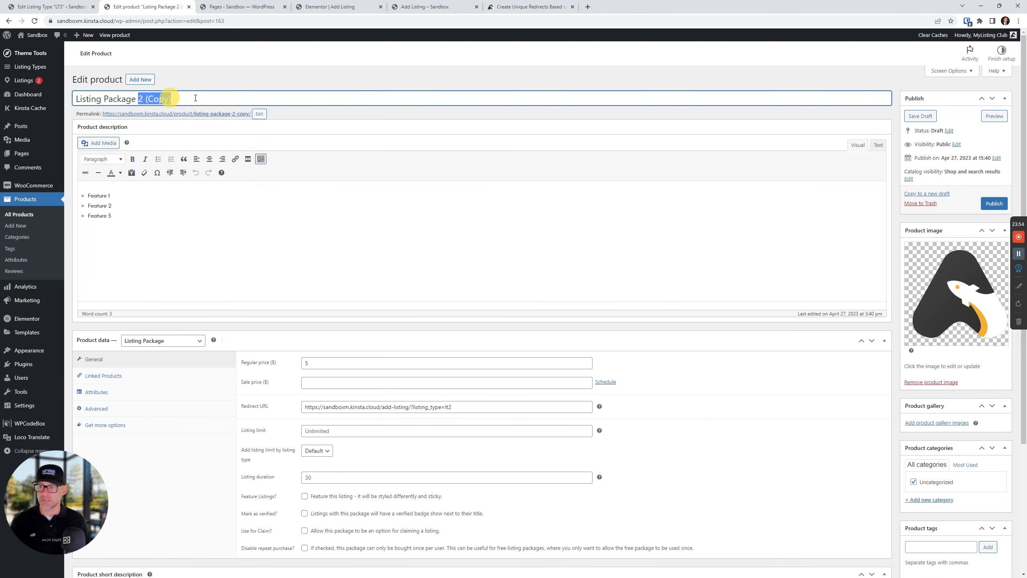
type("3")
left_click(257, 113)
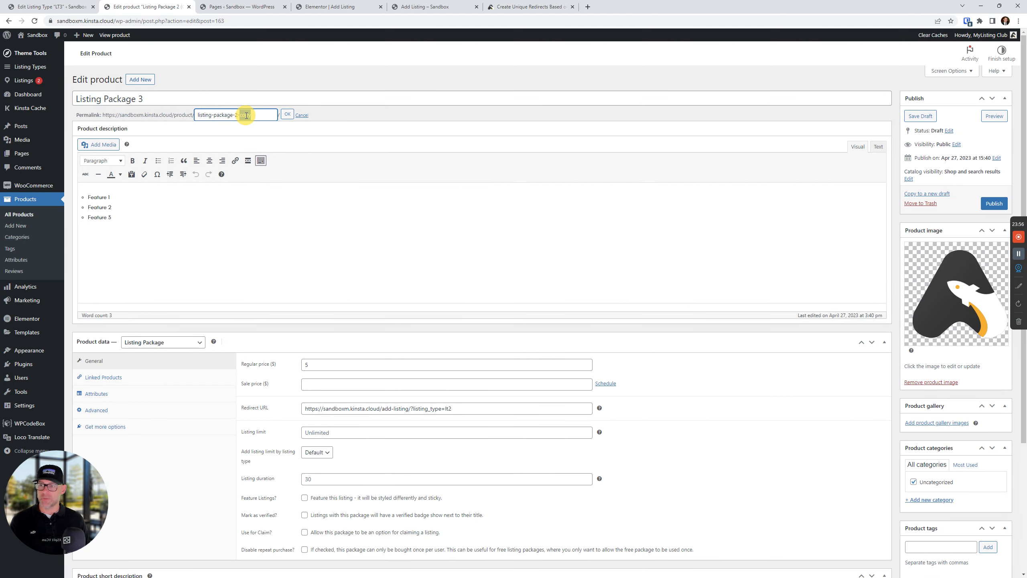
triple_click(247, 115)
key("BackSpace")
key("Return")
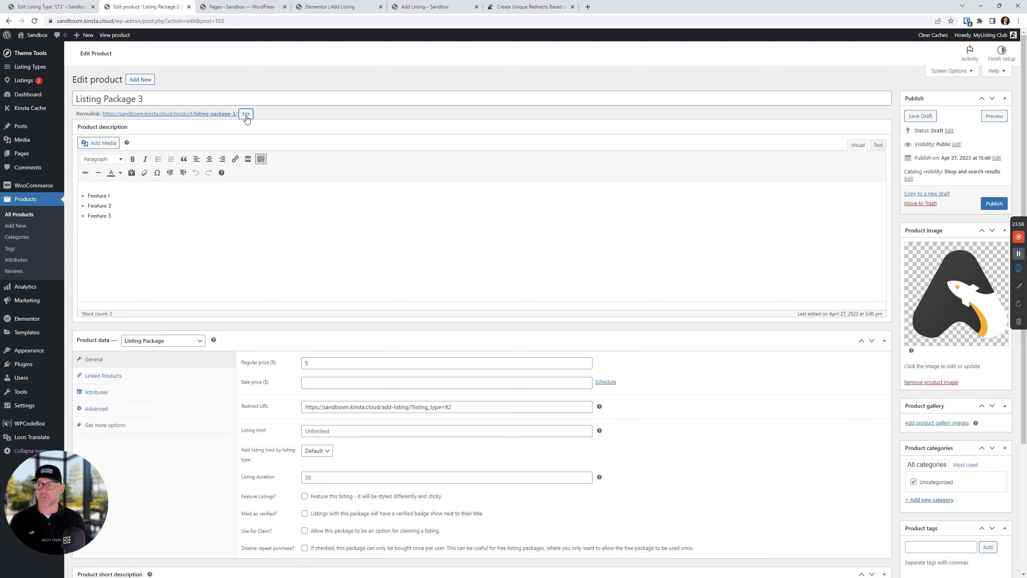
Change the Redirect URL to end in ?listing_type=lt3 and publish the $5 product
scroll(234, 394, "down", 2)
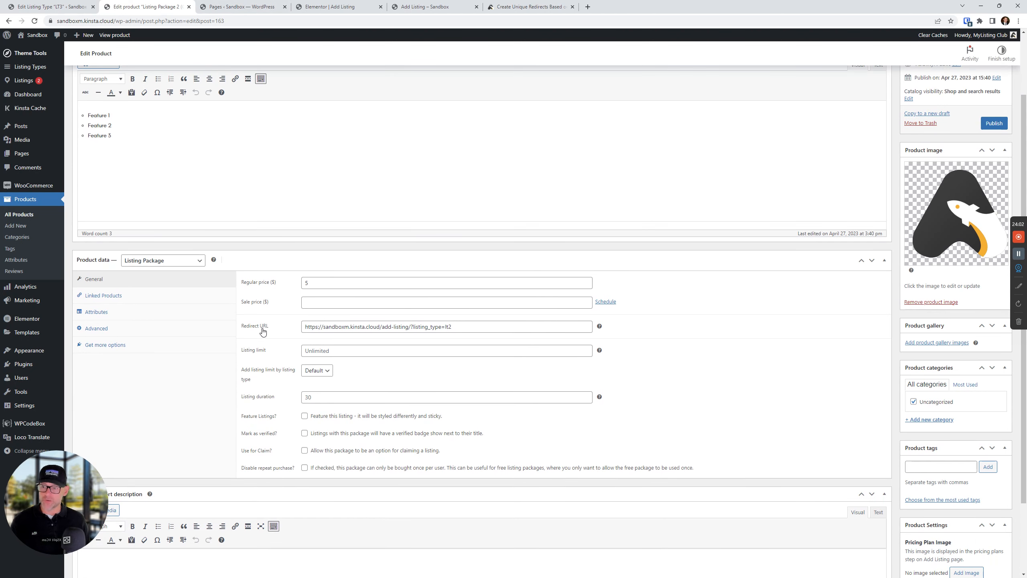
left_click(451, 328)
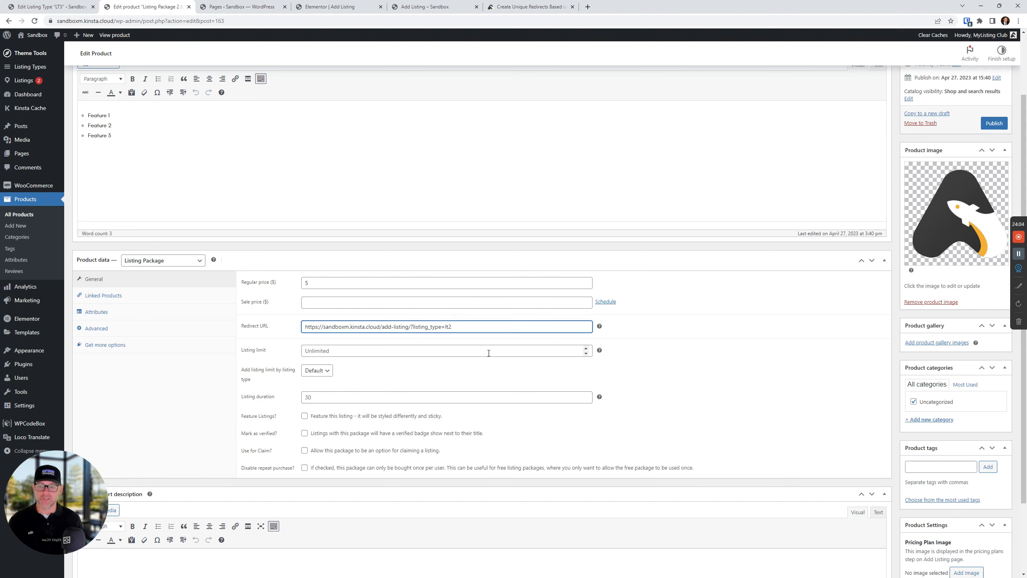
key("BackSpace")
type("3")
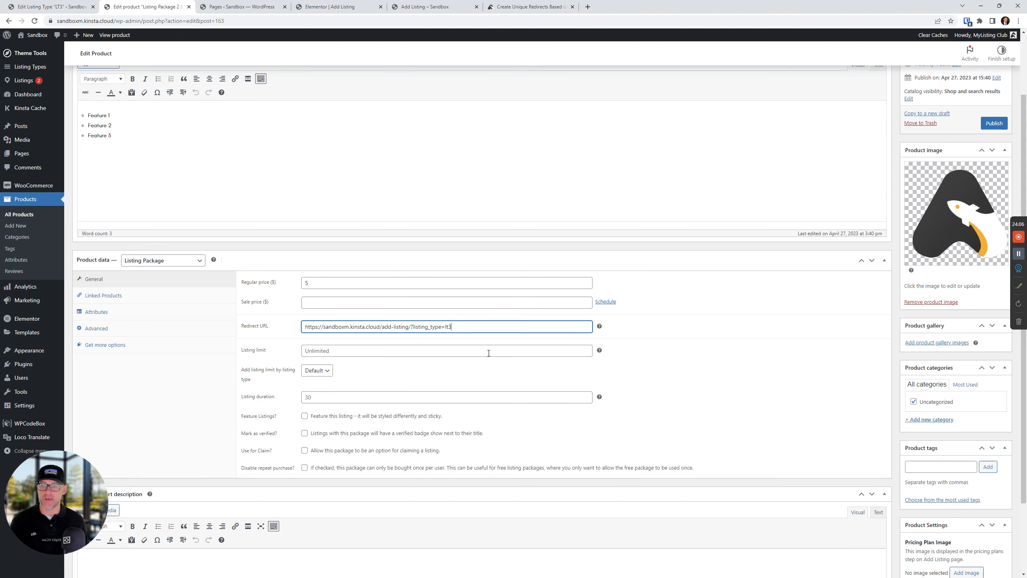
left_click(774, 358)
left_click(996, 126)
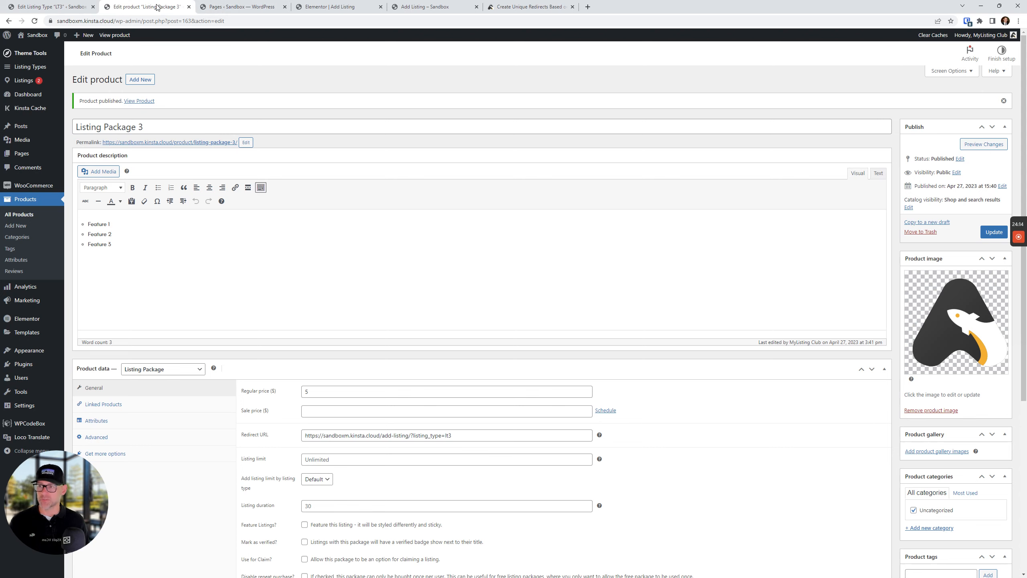
Assign Listing Package 3 as LT3's paid package and save the listing type
left_click(28, 7)
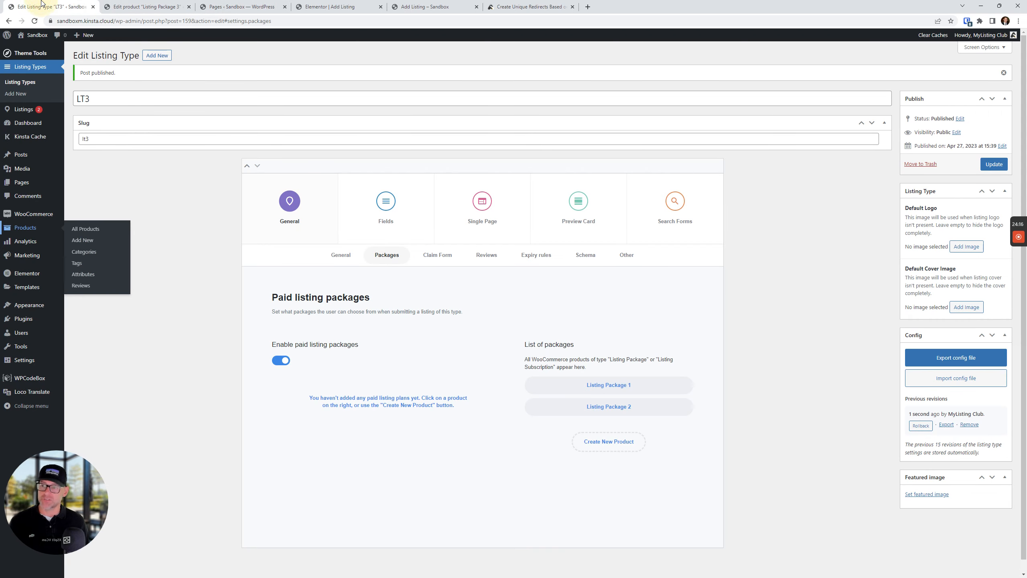
left_click(993, 164)
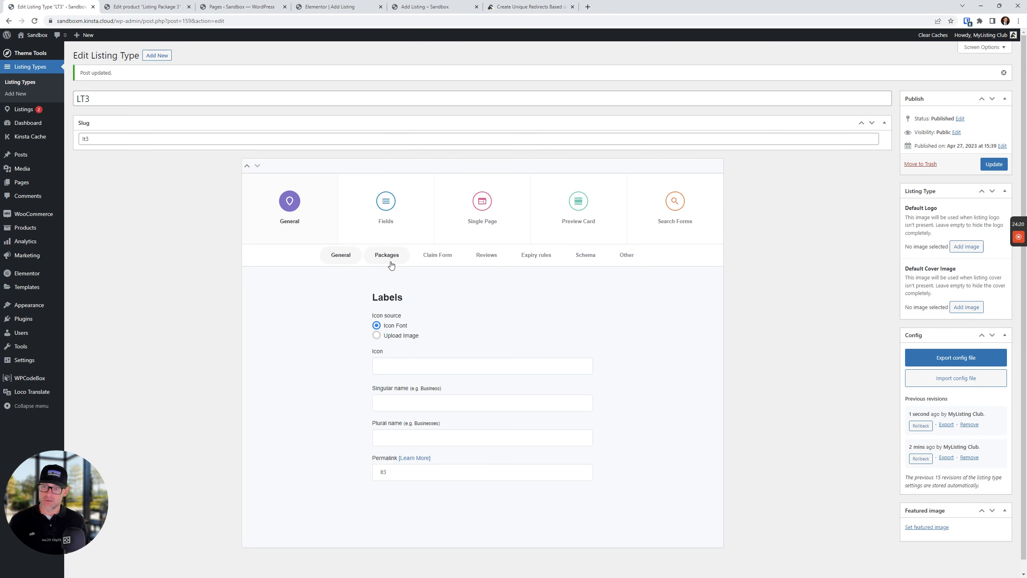
left_click(387, 254)
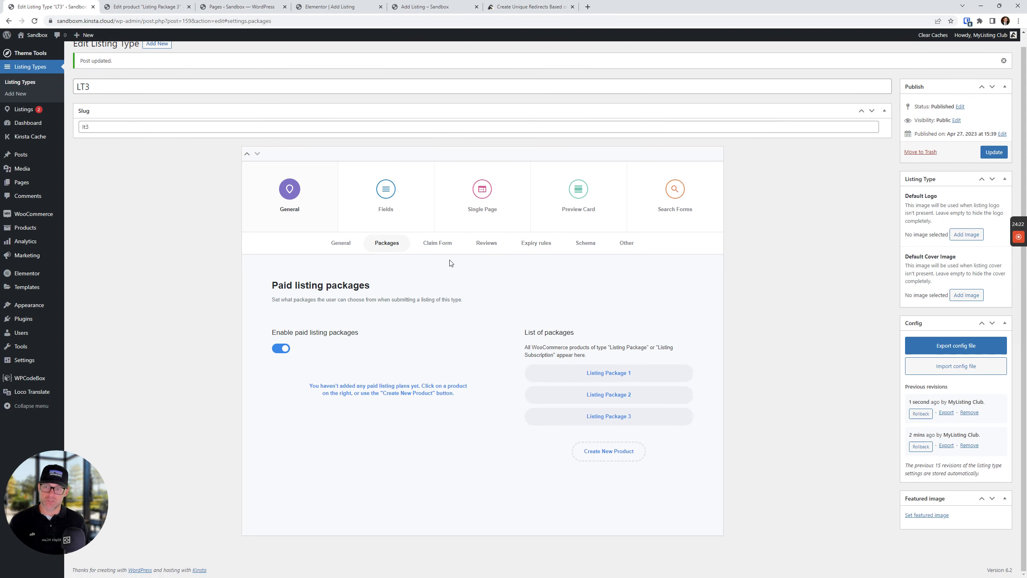
left_click(636, 422)
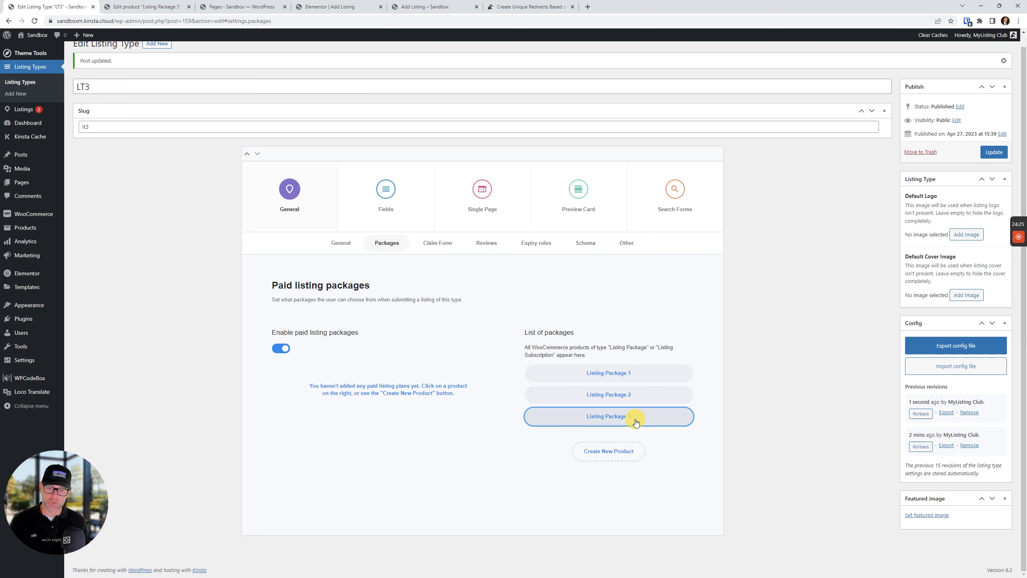
left_click(994, 152)
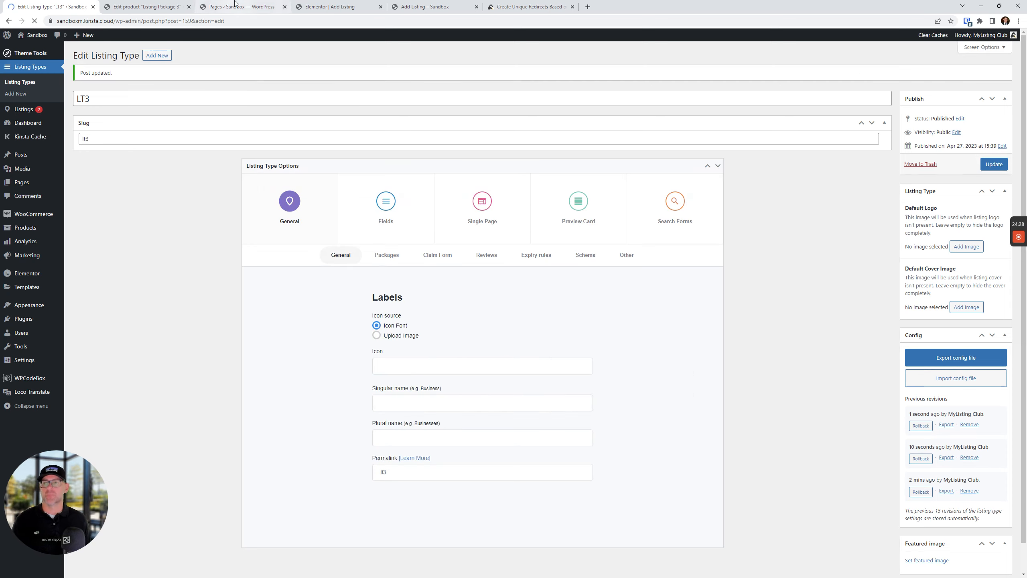
left_click(423, 6)
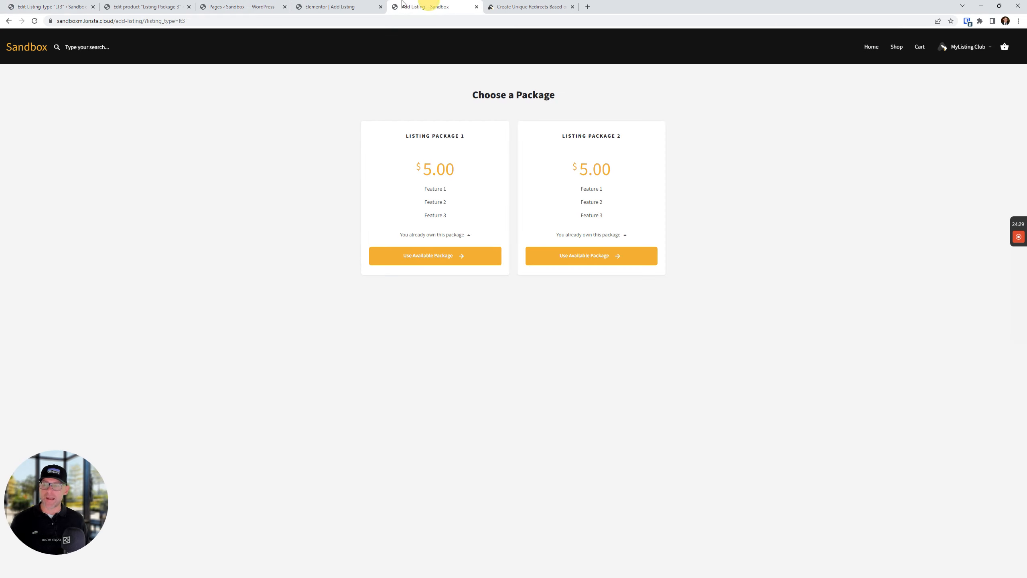
Reload add-listing and confirm LT1, LT2 and LT3 each offer only their own package
left_click(8, 20)
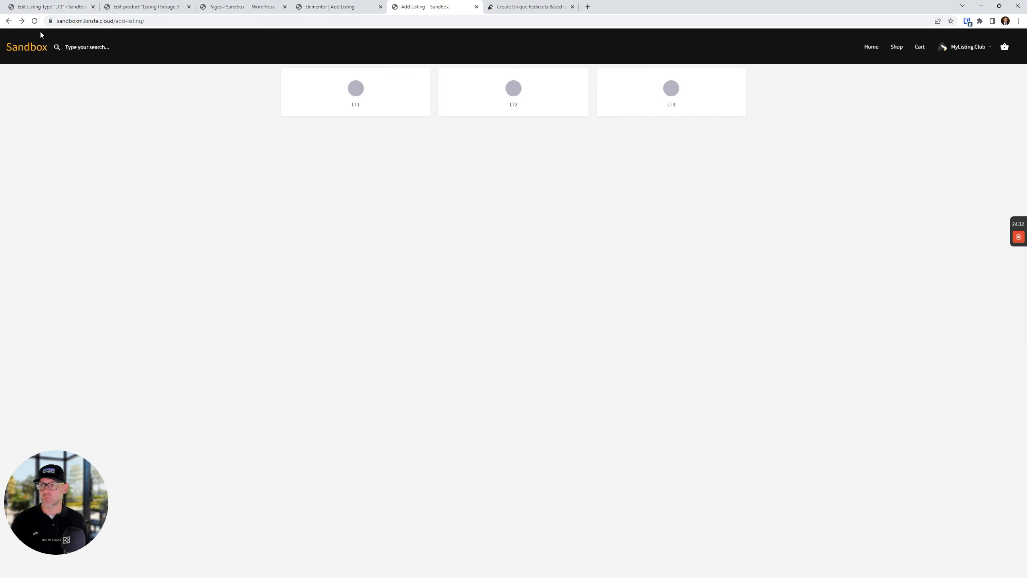
left_click(34, 20)
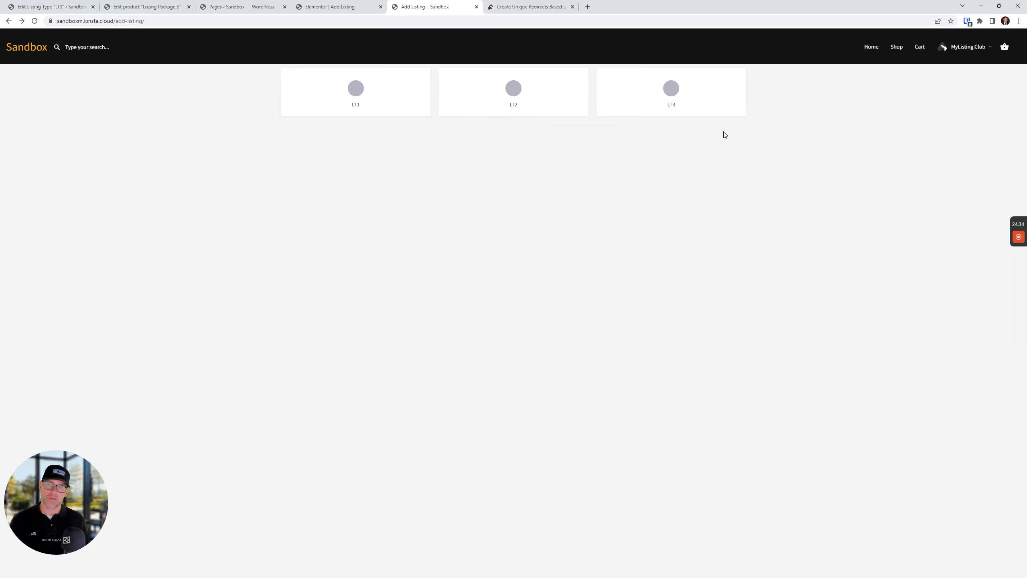
left_click(671, 106)
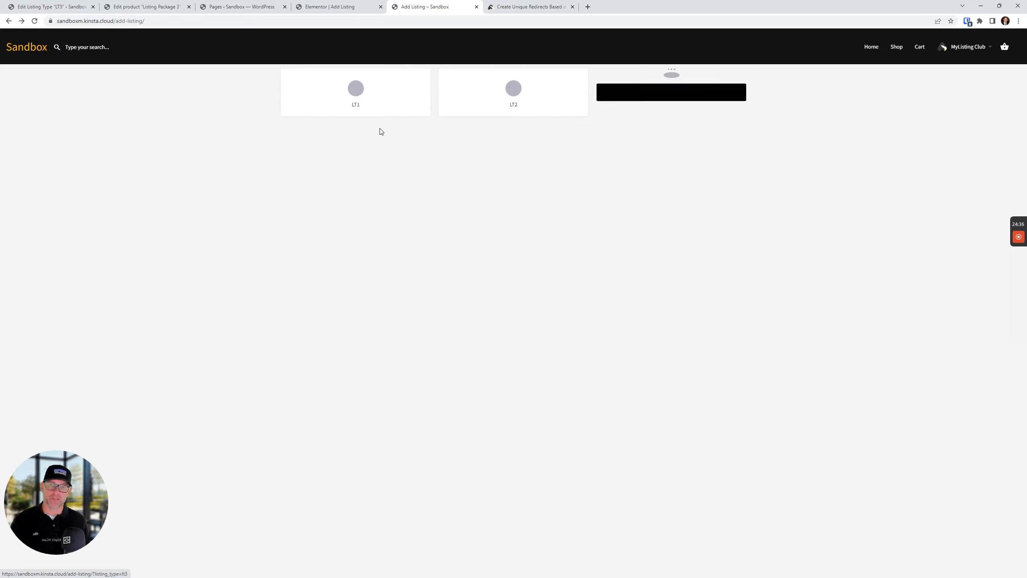
left_click(360, 101)
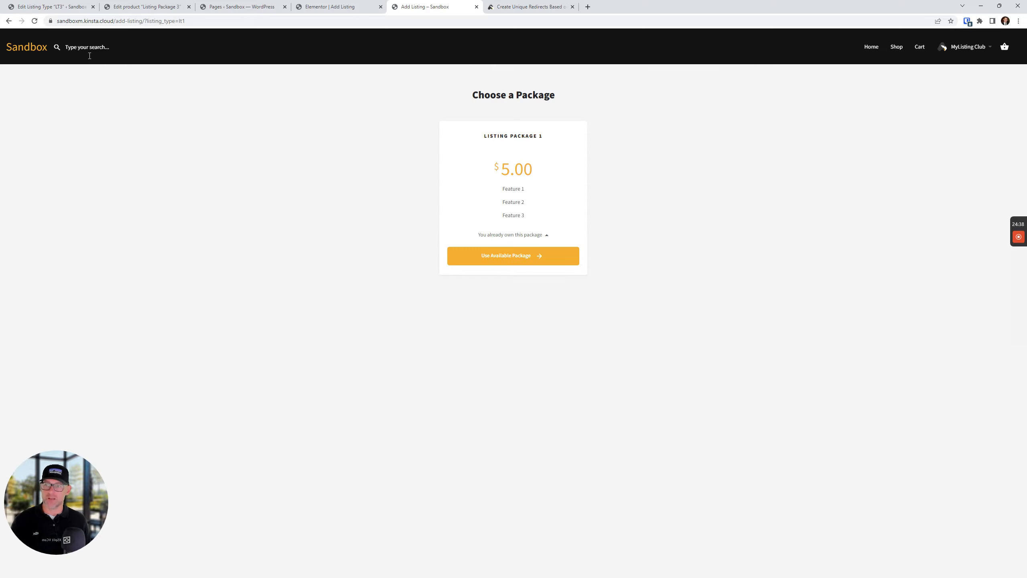
left_click(9, 20)
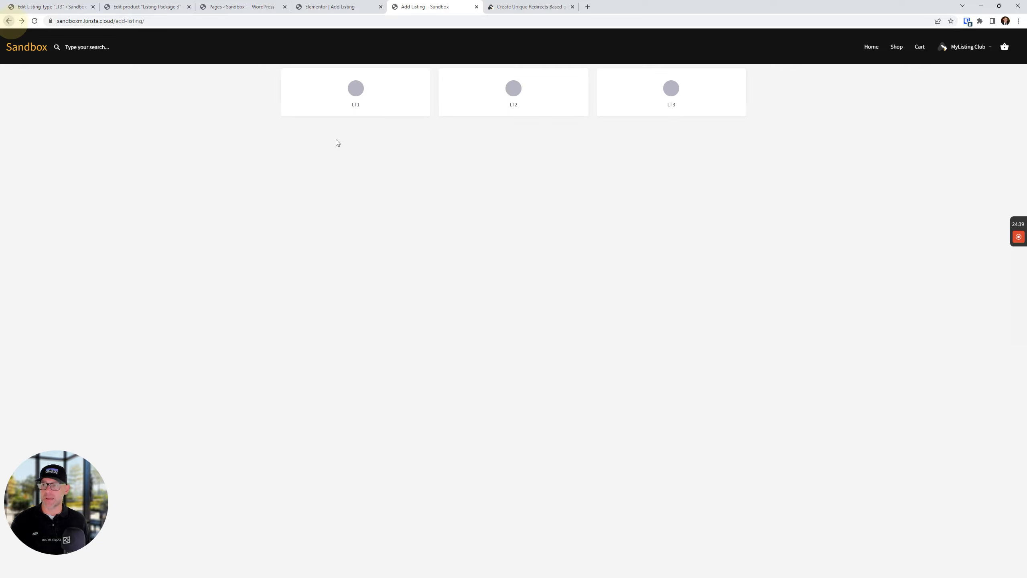
left_click(516, 99)
left_click(9, 21)
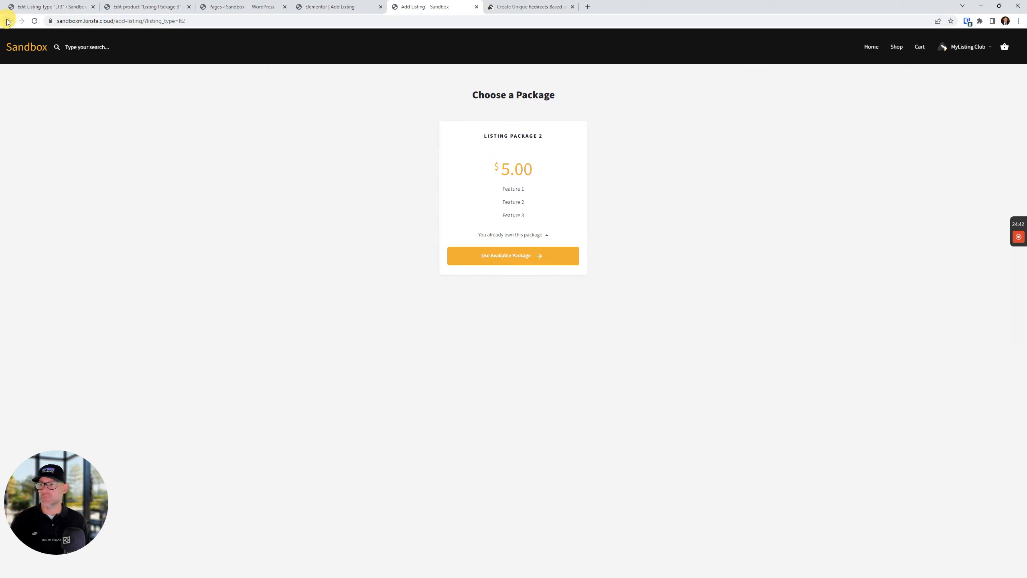
left_click(698, 108)
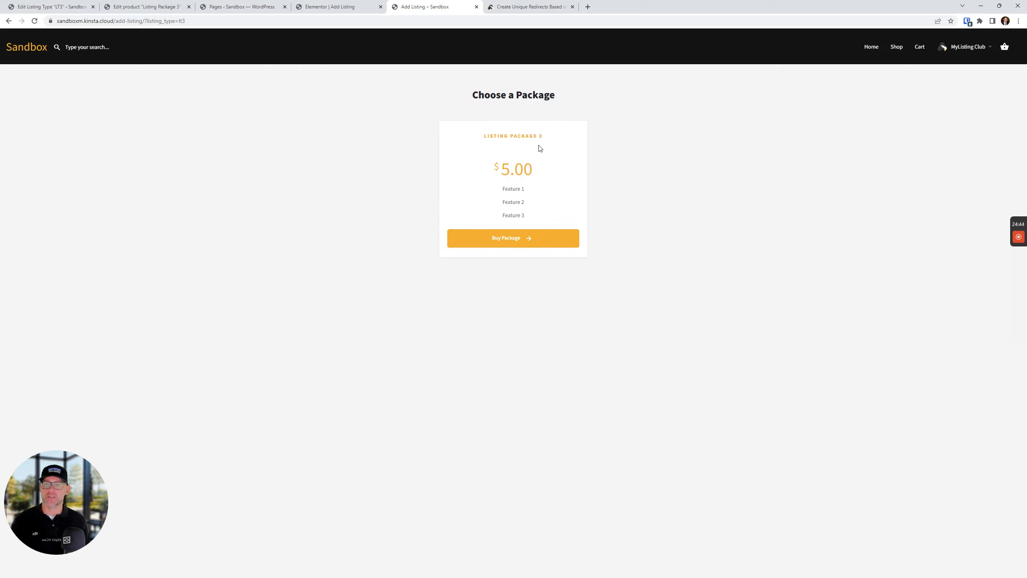
Go to the shop page listing the three Club Products
left_click(591, 391)
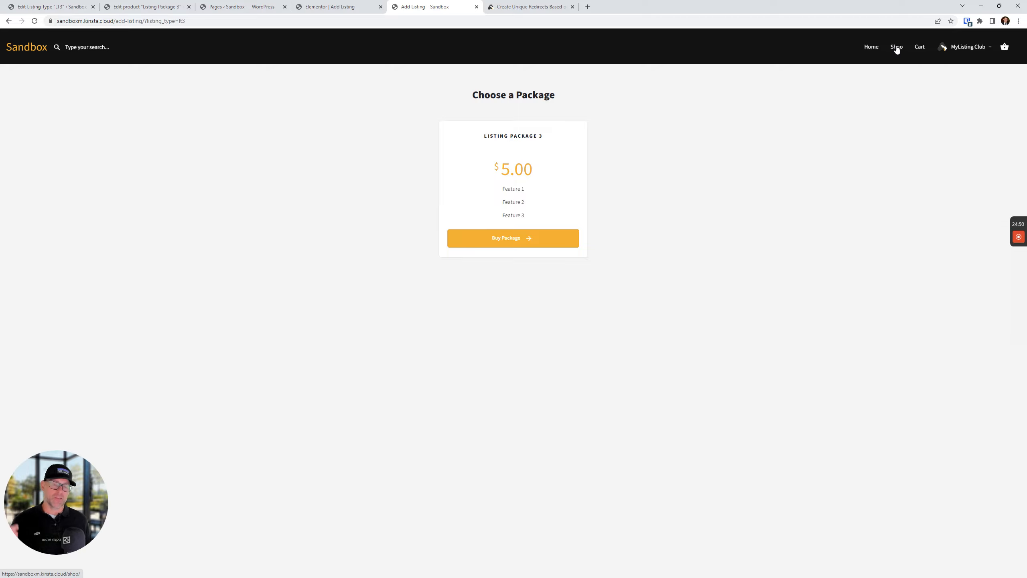
mouse_move(976, 45)
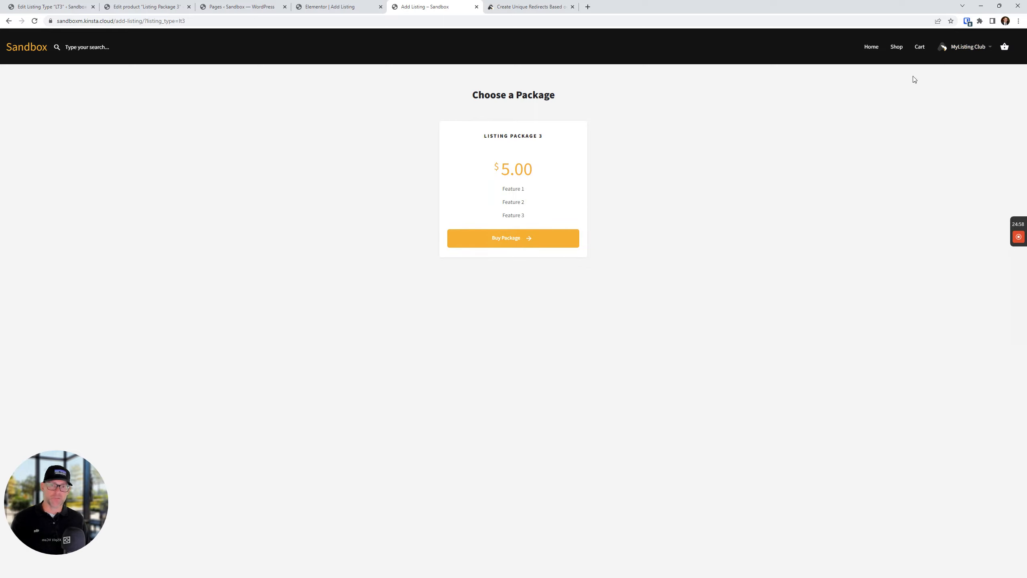
left_click(896, 46)
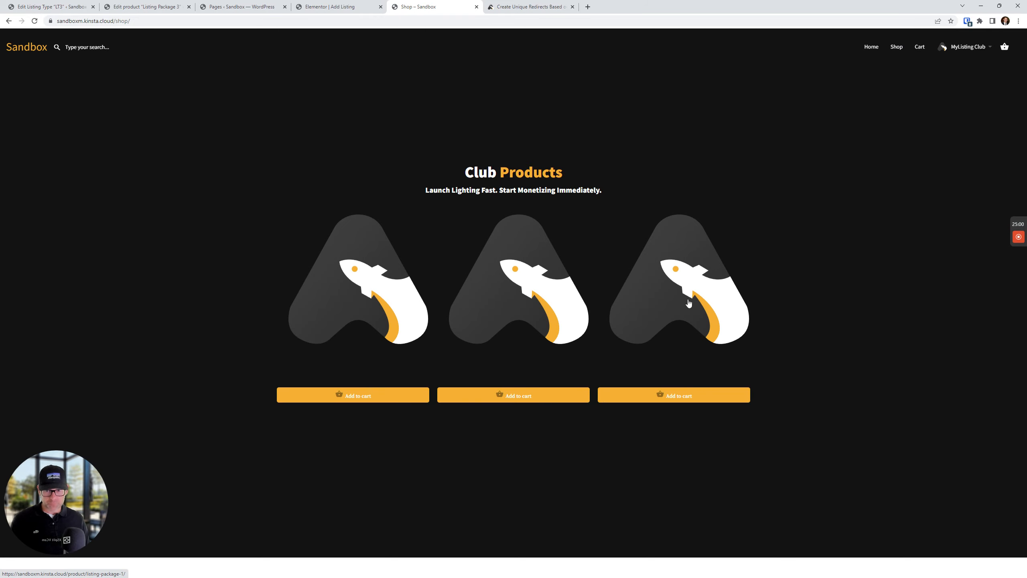
Add color: #fff to the product title rule in DevTools so titles show white
right_click(638, 373)
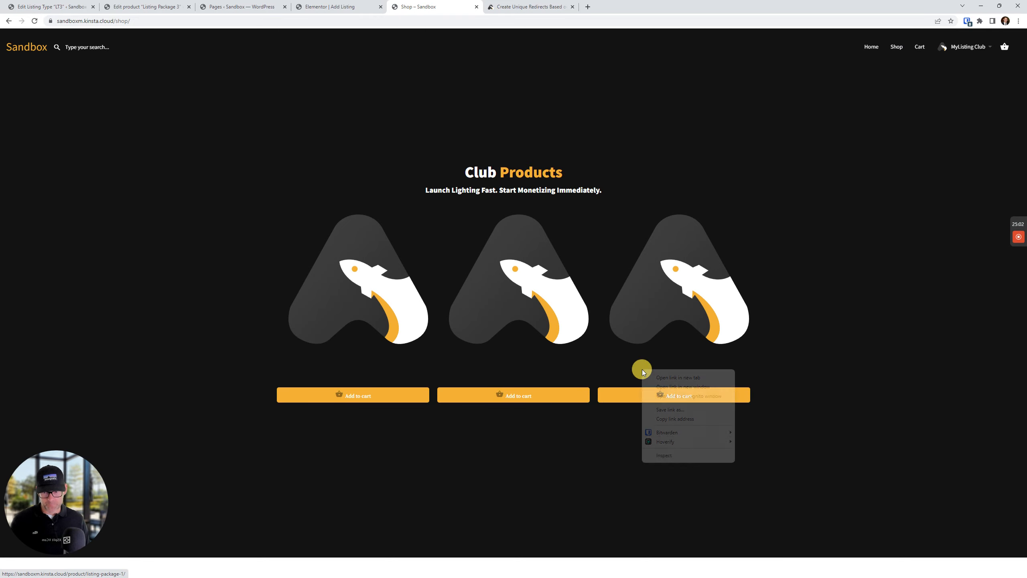
left_click(659, 454)
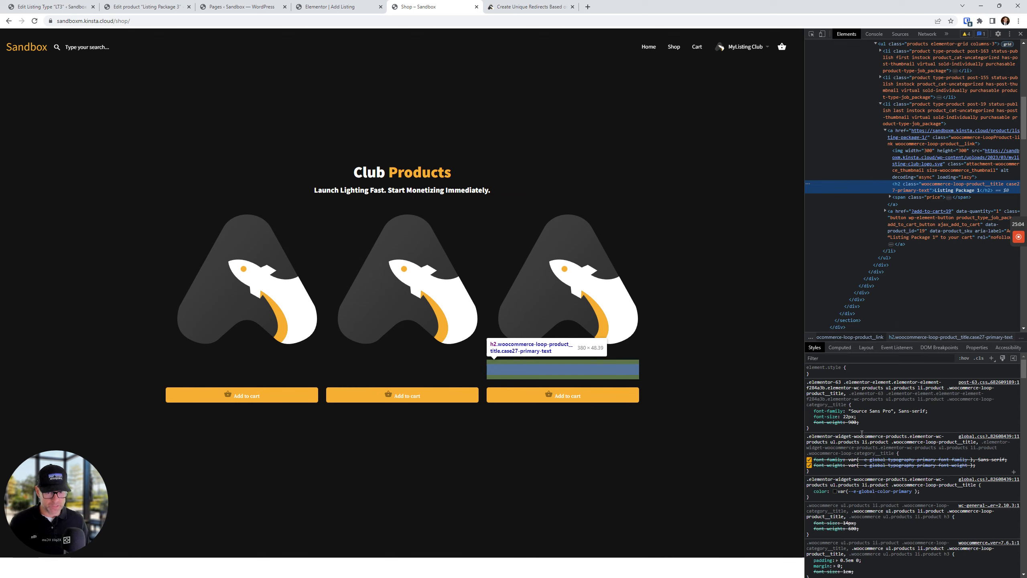
type("color:E")
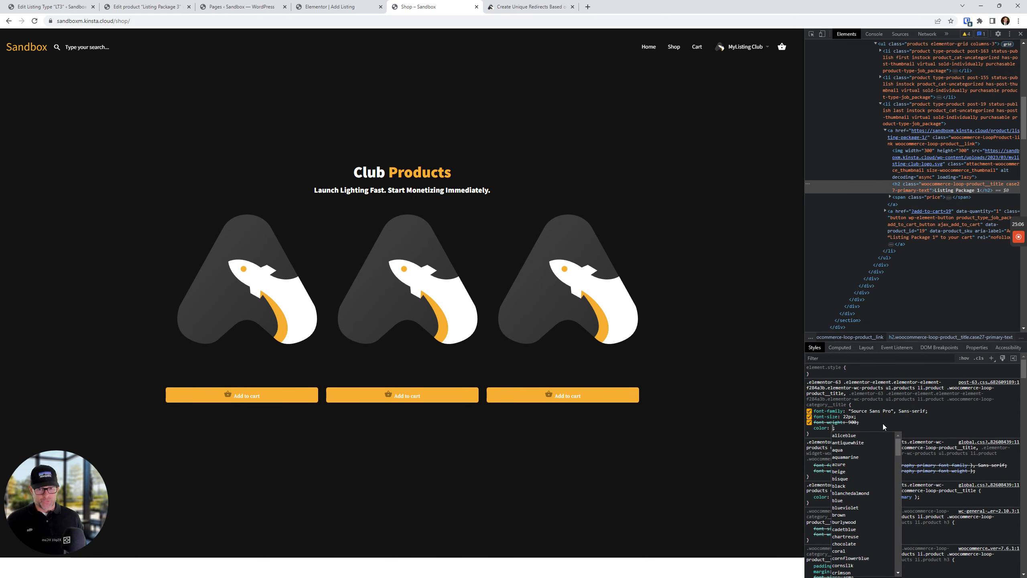
key("BackSpace")
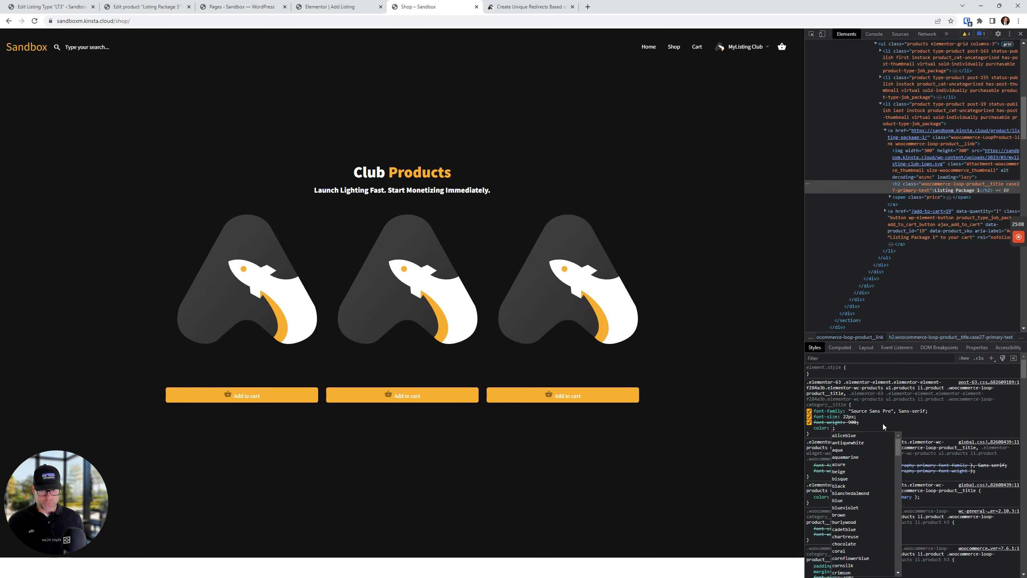
type("#fff")
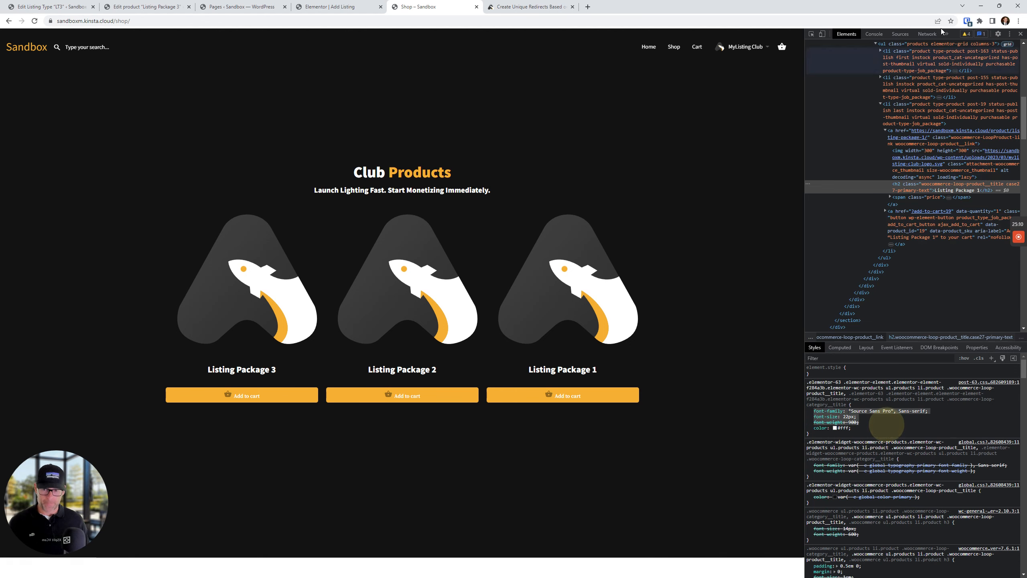
left_click(1021, 34)
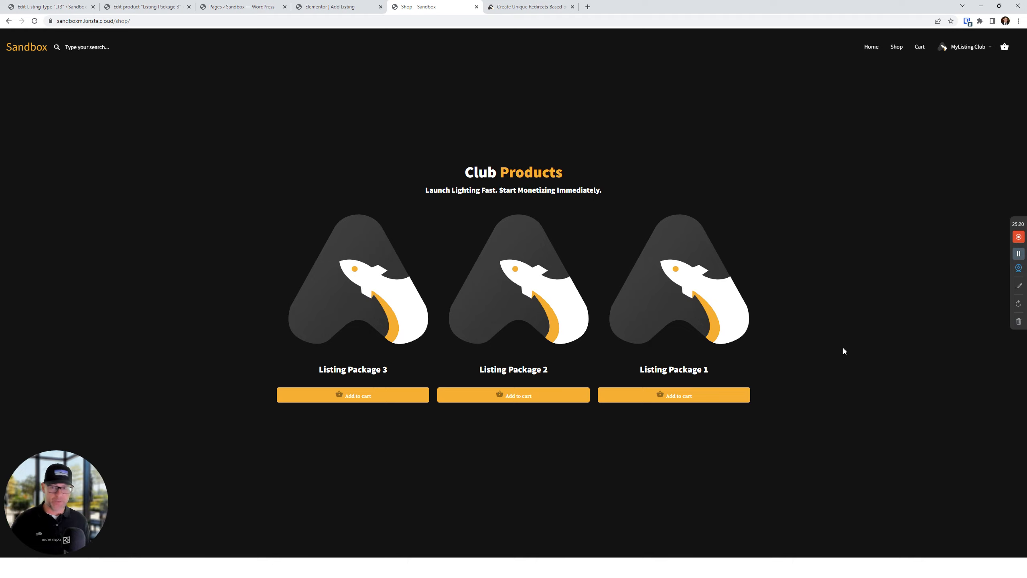
Add the $5.00 Listing Package 3 to the cart, check out and place the order
left_click(373, 399)
left_click(374, 400)
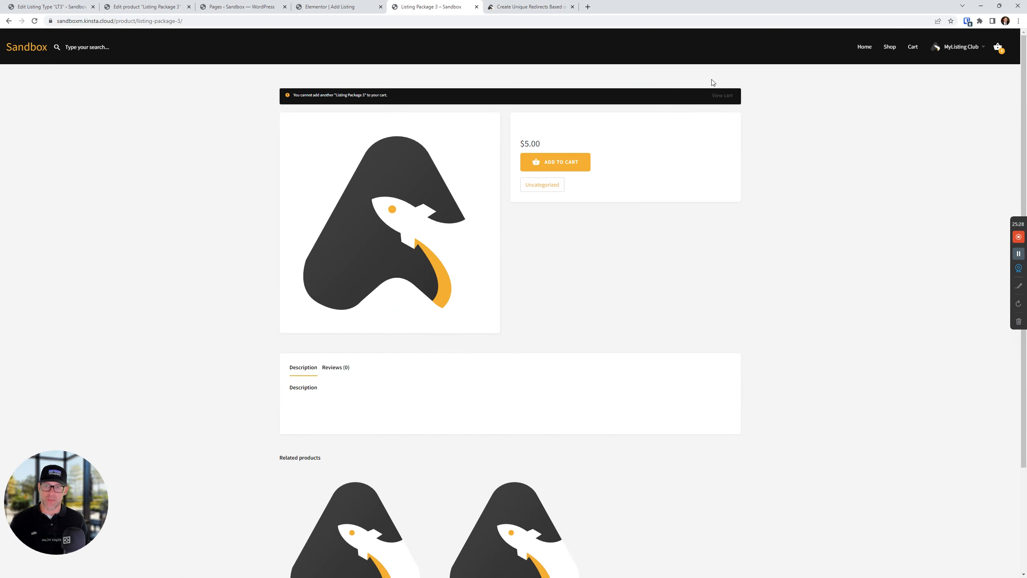
left_click(722, 96)
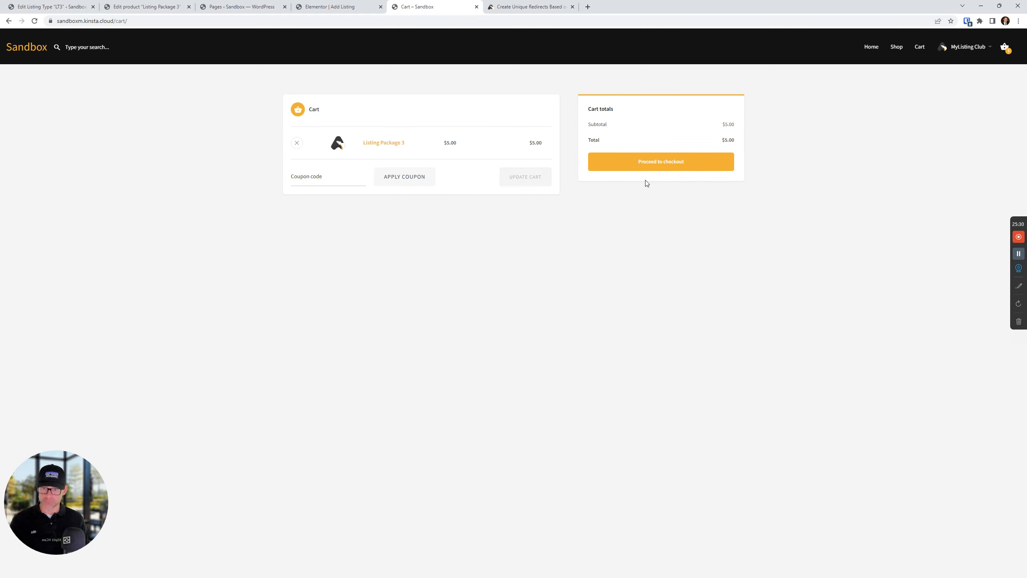
left_click(663, 164)
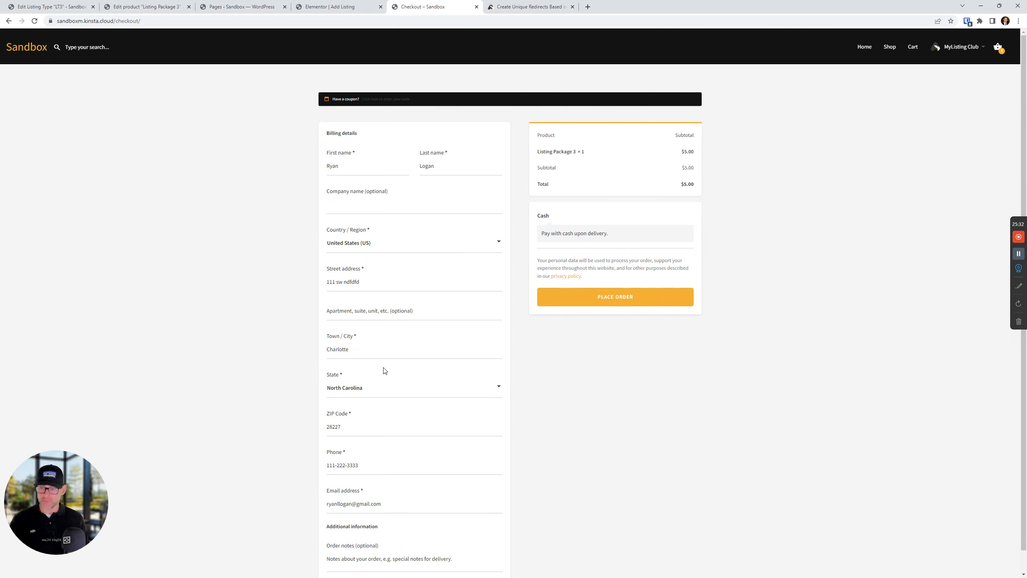
scroll(385, 377, "down", 1)
scroll(385, 387, "up", 1)
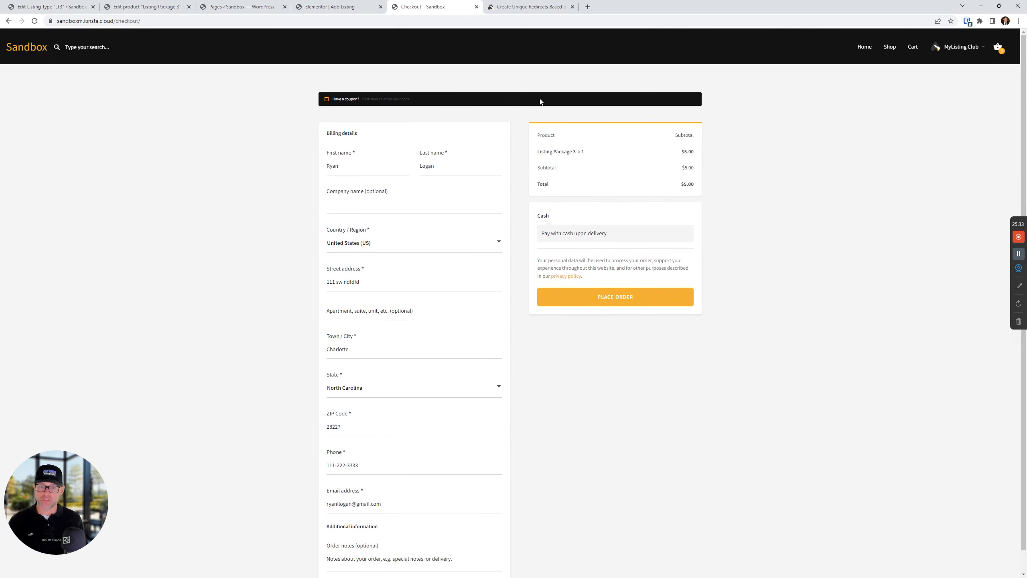
left_click(641, 299)
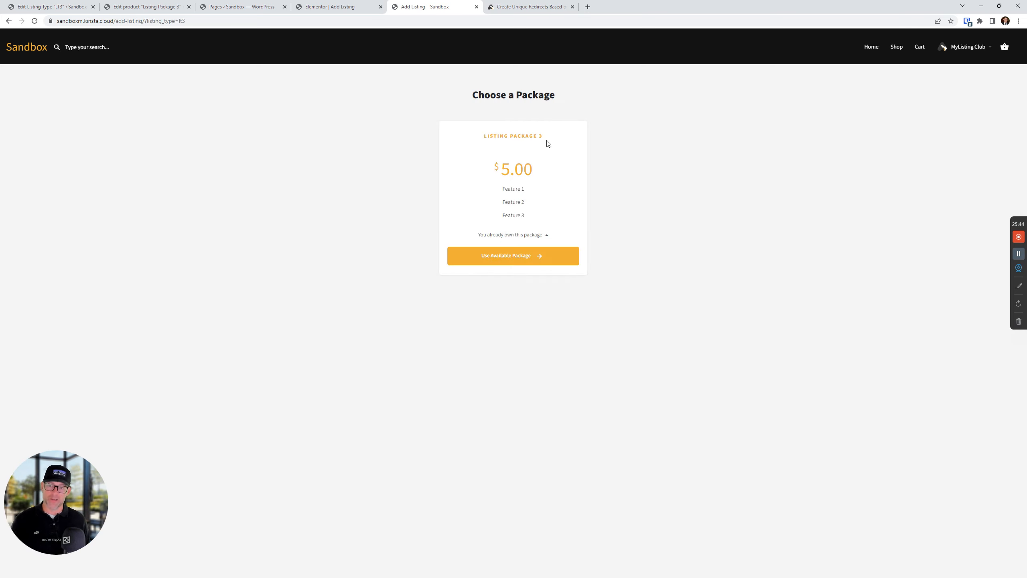
left_click_drag(548, 139, 473, 136)
left_click(729, 204)
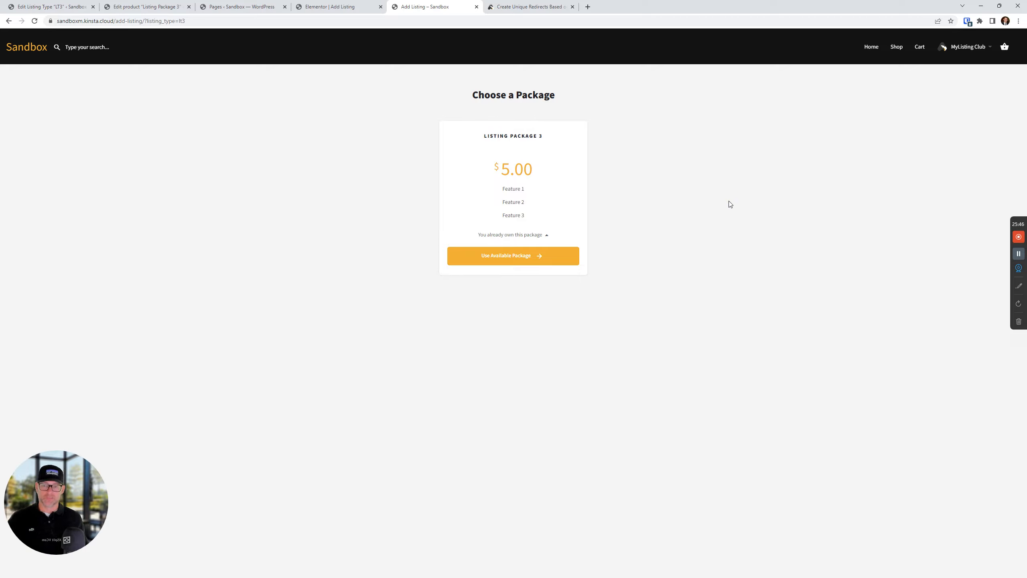